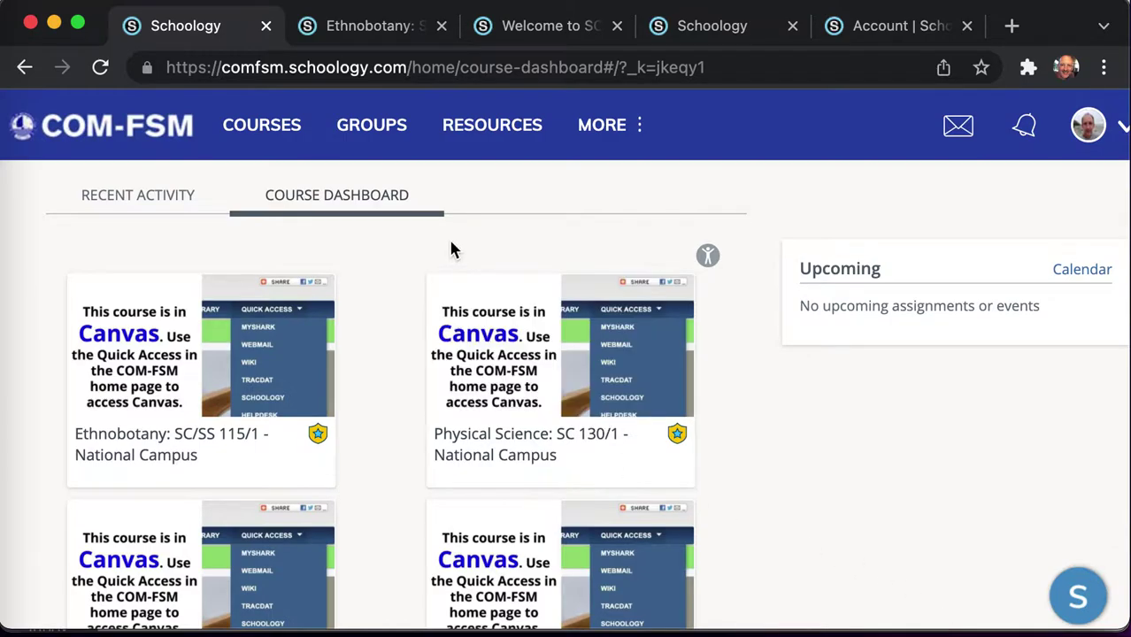
Open Schoology's Courses page on the My Courses tab to list current sections
{"action": "left_click", "coordinate": [286, 140]}
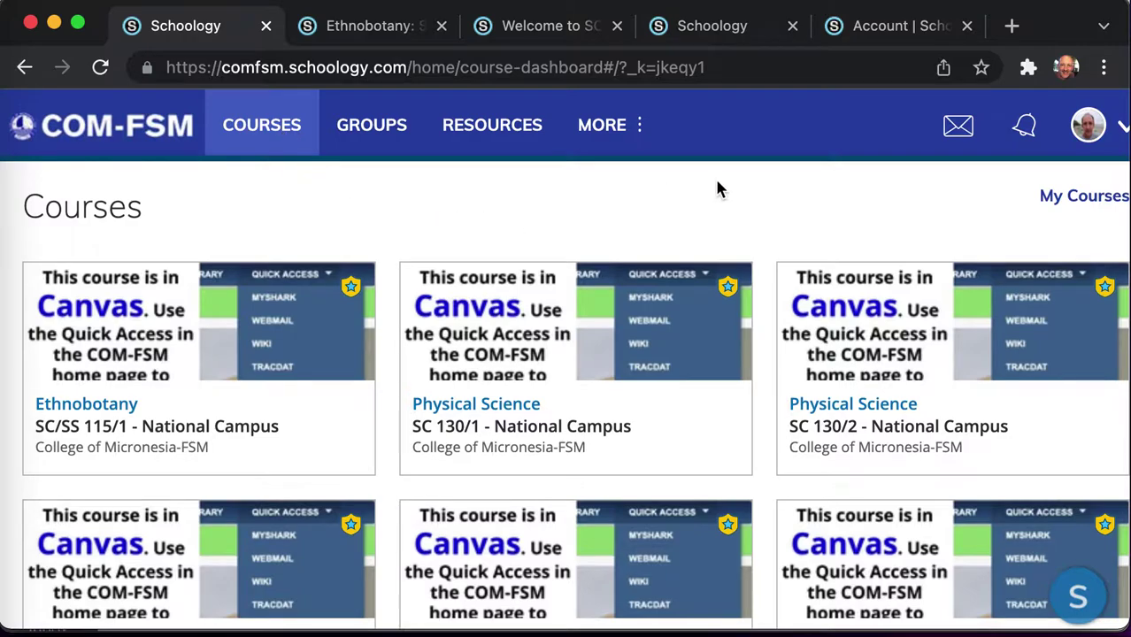
{"action": "left_click", "coordinate": [1061, 201]}
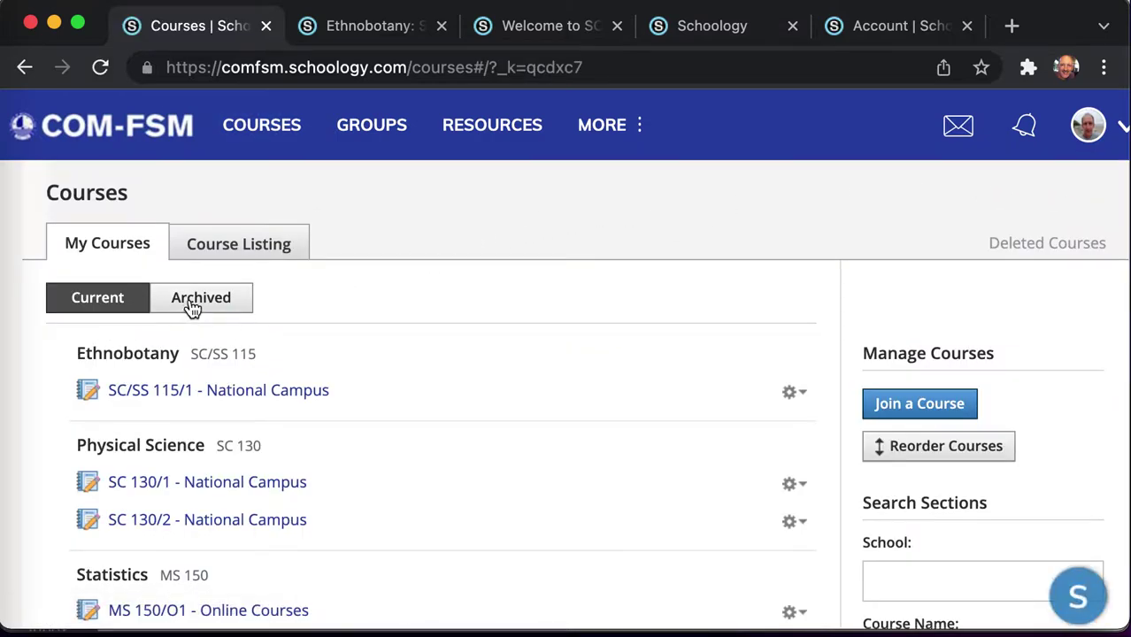
Show archived courses and open the Spring 2021 Ethnobotany SC/SS 115/O1 - Online Courses section
{"action": "left_click", "coordinate": [192, 301]}
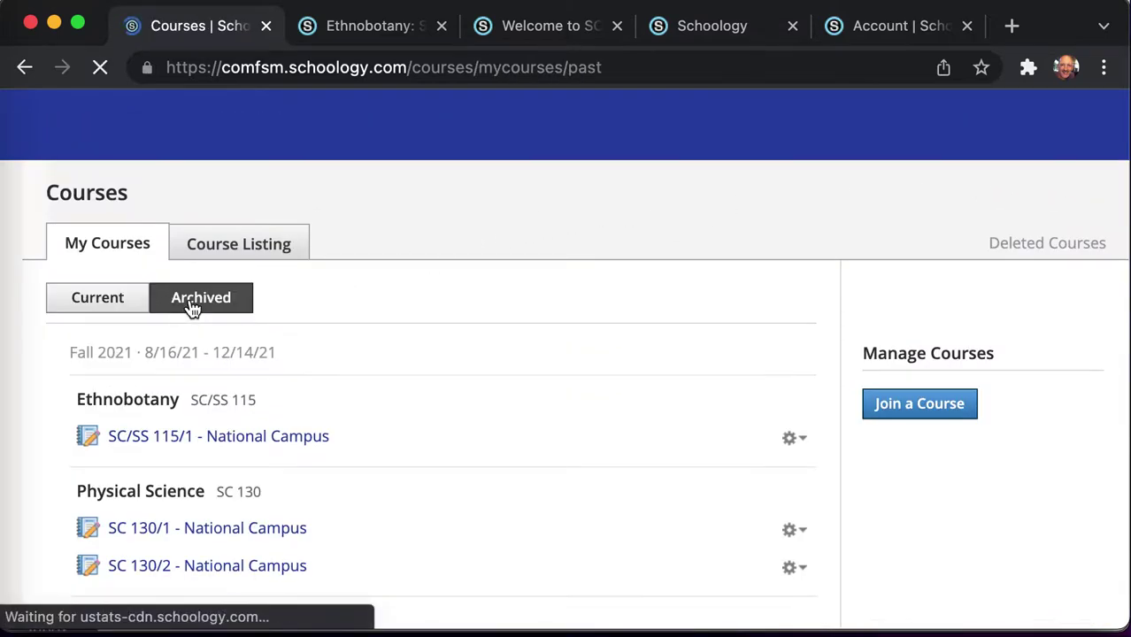
{"action": "scroll", "coordinate": [192, 307], "scroll_direction": "down", "scroll_amount": 2}
{"action": "scroll", "coordinate": [192, 307], "scroll_direction": "down", "scroll_amount": 8}
{"action": "scroll", "coordinate": [192, 307], "scroll_direction": "down", "scroll_amount": 5}
{"action": "scroll", "coordinate": [192, 307], "scroll_direction": "down", "scroll_amount": 1}
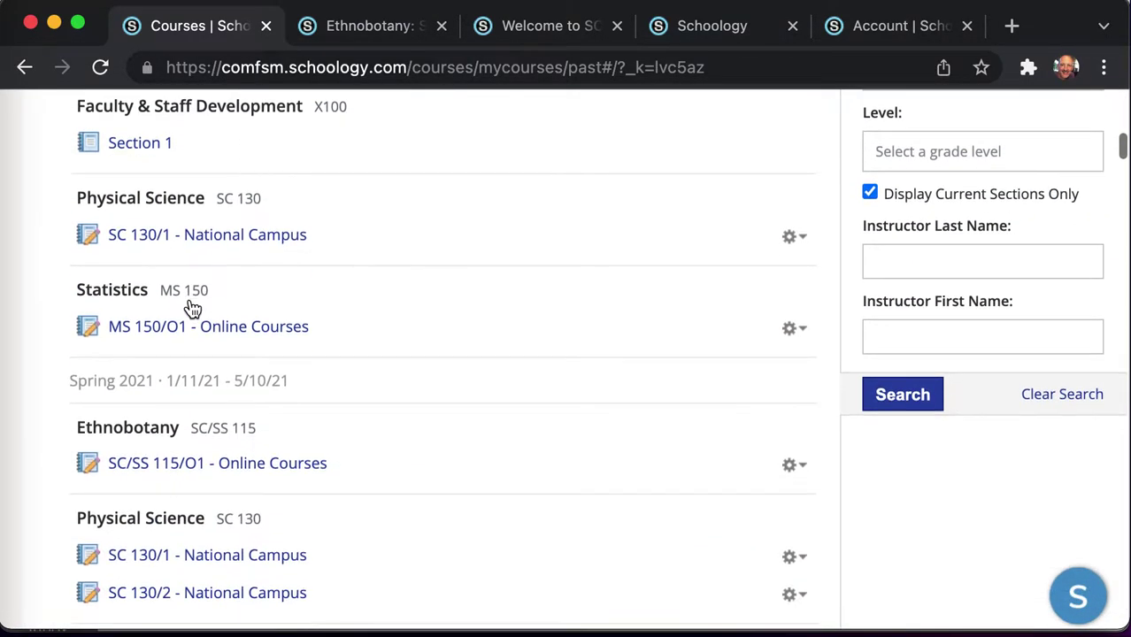
{"action": "left_click", "coordinate": [195, 468]}
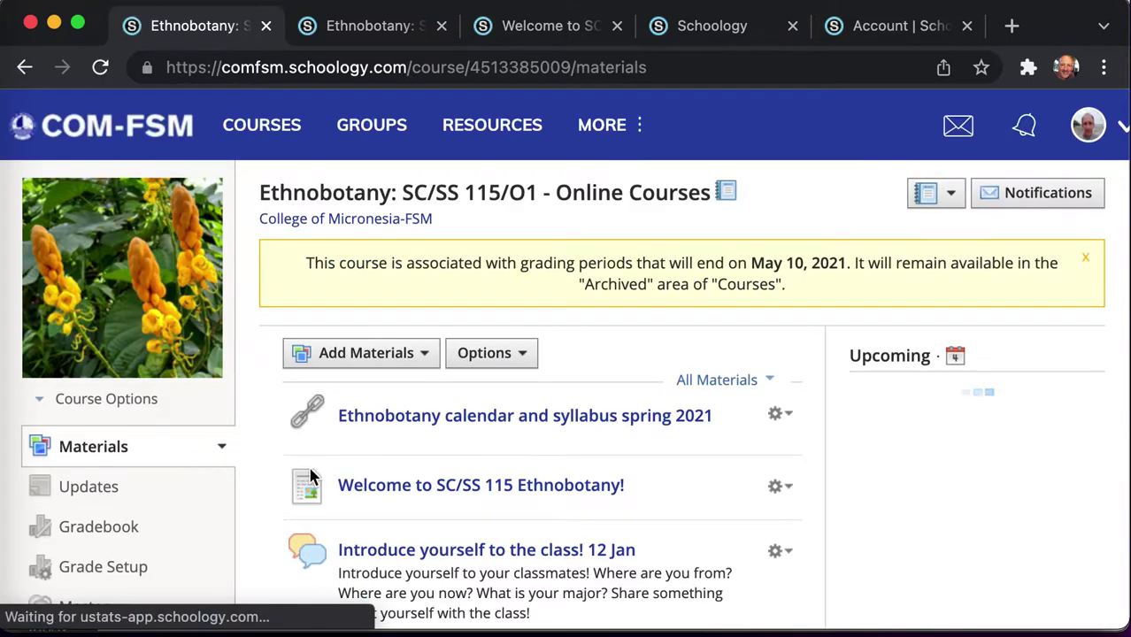
Save the whole Ethnobotany course to Resources in the Home collection with no folder
{"action": "scroll", "coordinate": [309, 477], "scroll_direction": "down", "scroll_amount": 3}
{"action": "scroll", "coordinate": [310, 476], "scroll_direction": "down", "scroll_amount": 2}
{"action": "scroll", "coordinate": [310, 476], "scroll_direction": "up", "scroll_amount": 5}
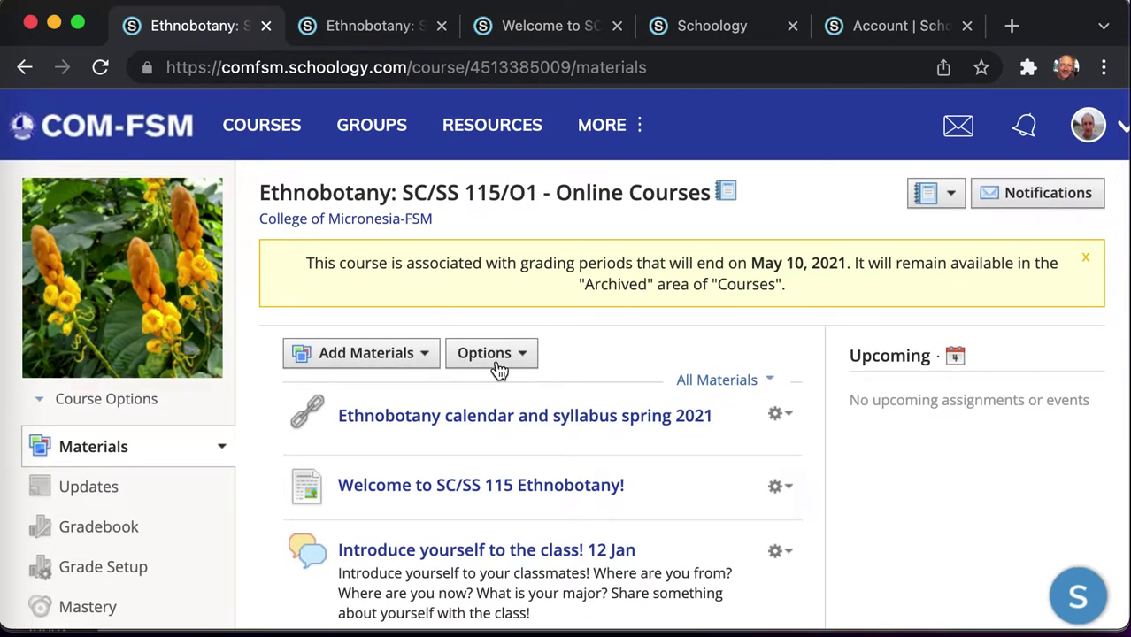
{"action": "left_click", "coordinate": [500, 371]}
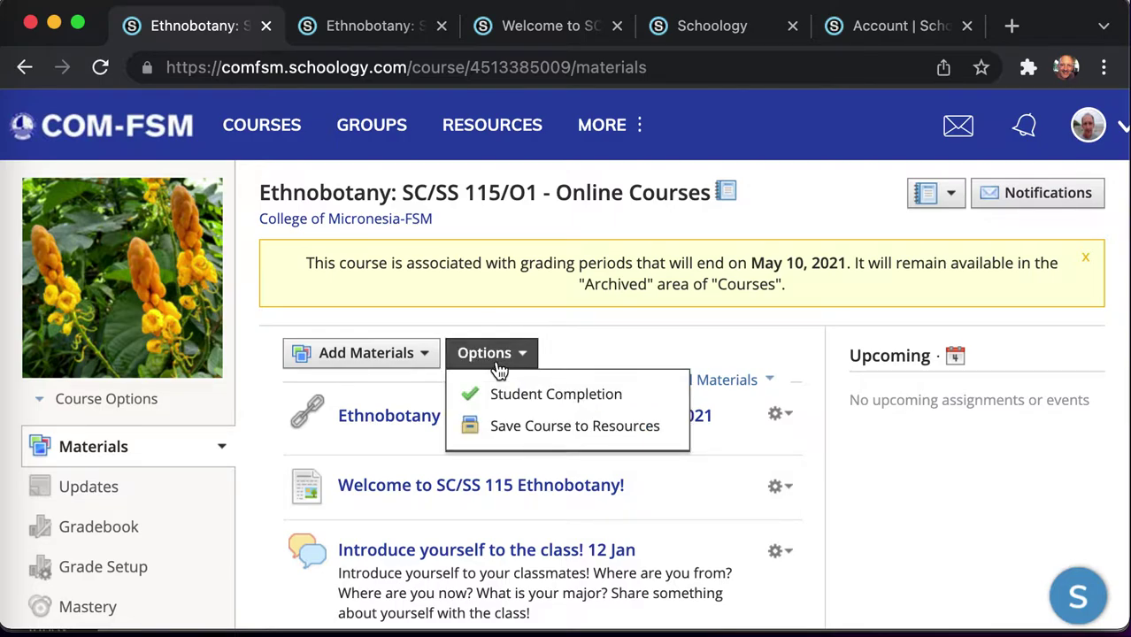
{"action": "left_click", "coordinate": [517, 432]}
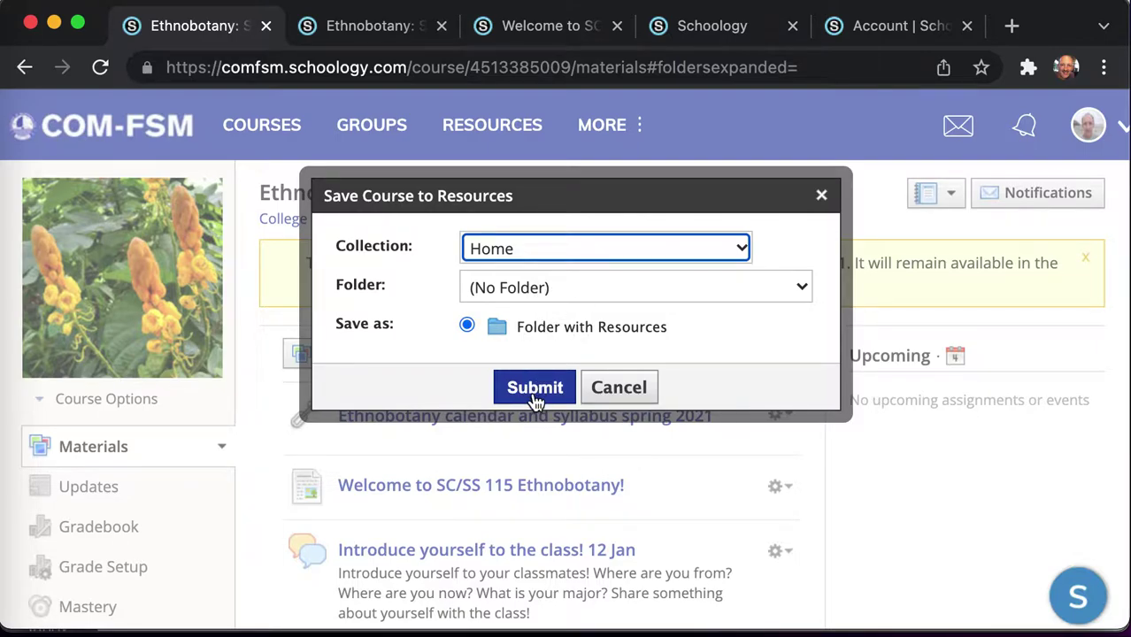
{"action": "left_click", "coordinate": [535, 395]}
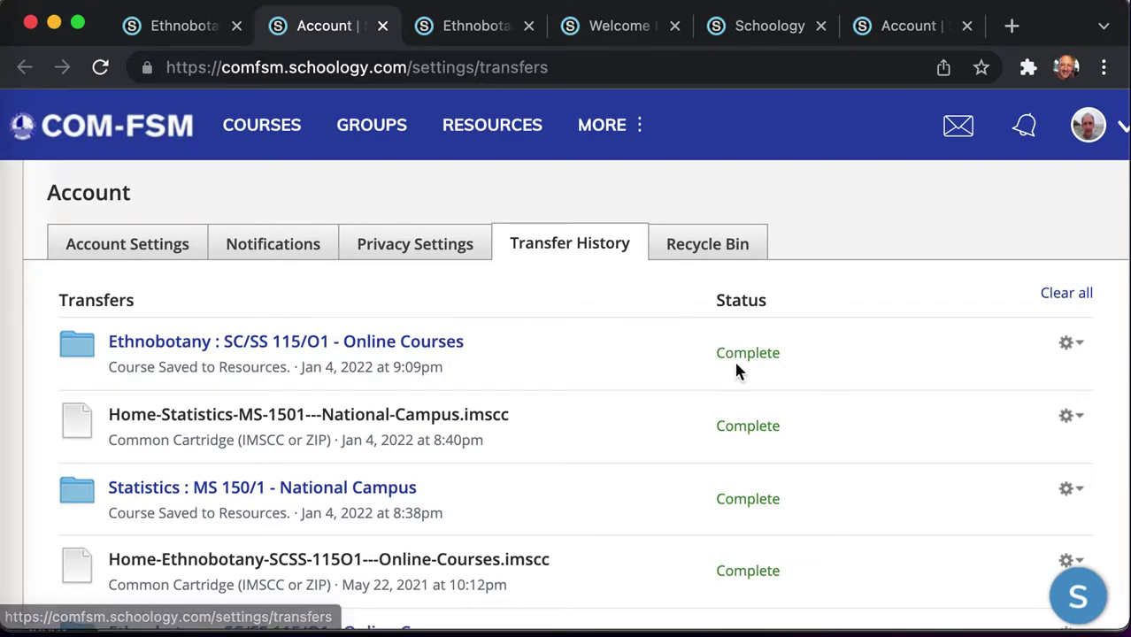
{"action": "left_click", "coordinate": [102, 69]}
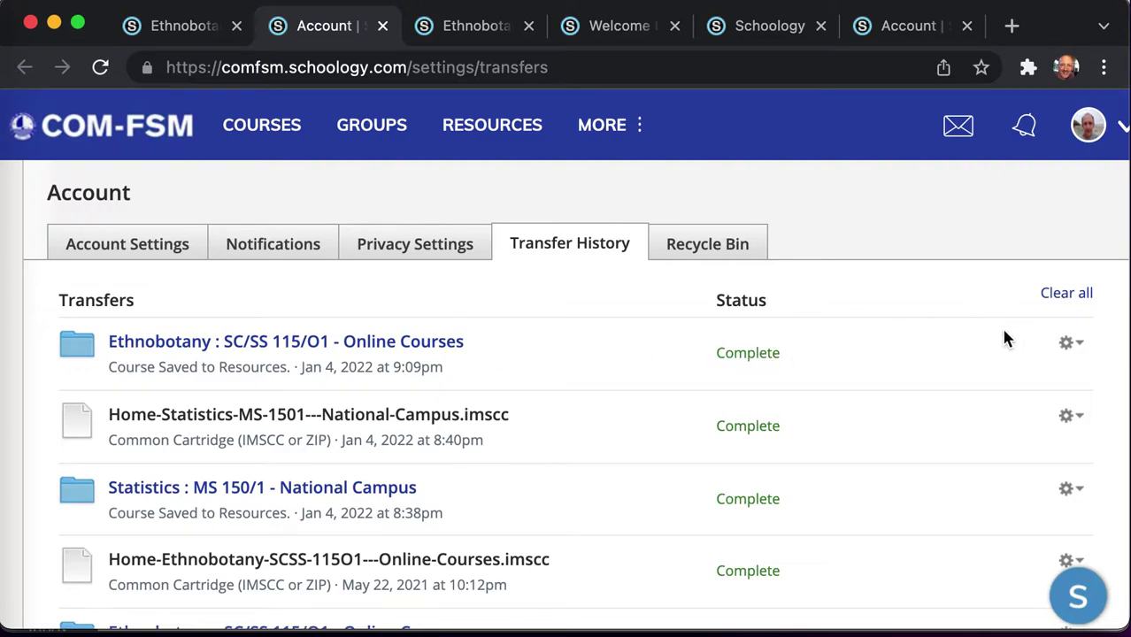
{"action": "left_click", "coordinate": [1070, 342]}
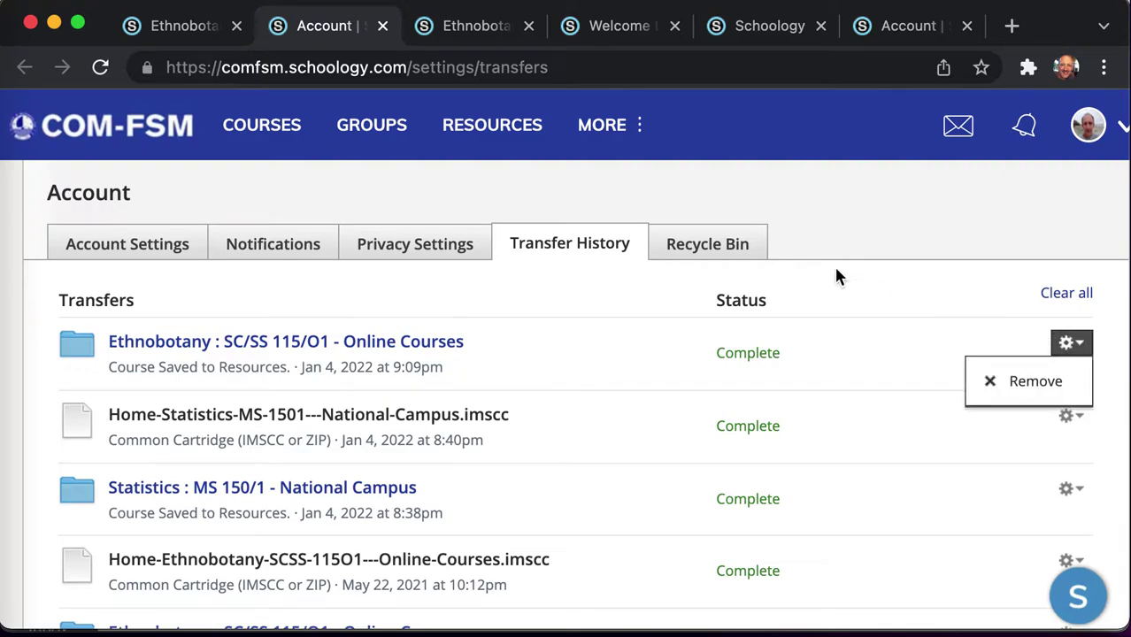
{"action": "left_click", "coordinate": [606, 245]}
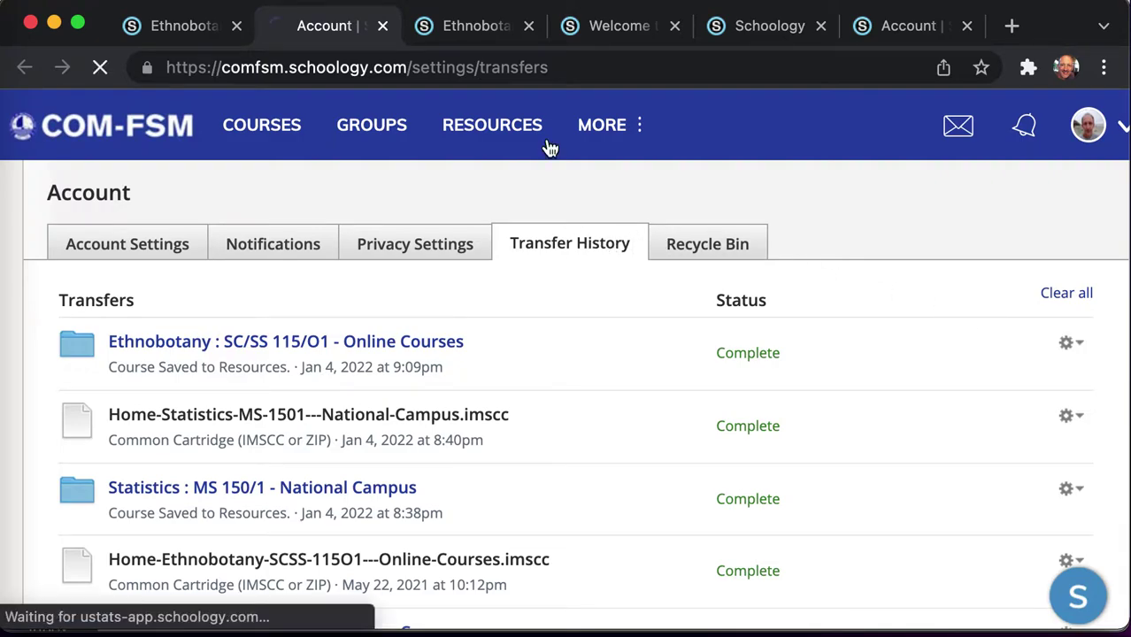
Browse the personal Resources Home collection and open the My Resources options menu
{"action": "left_click", "coordinate": [503, 127]}
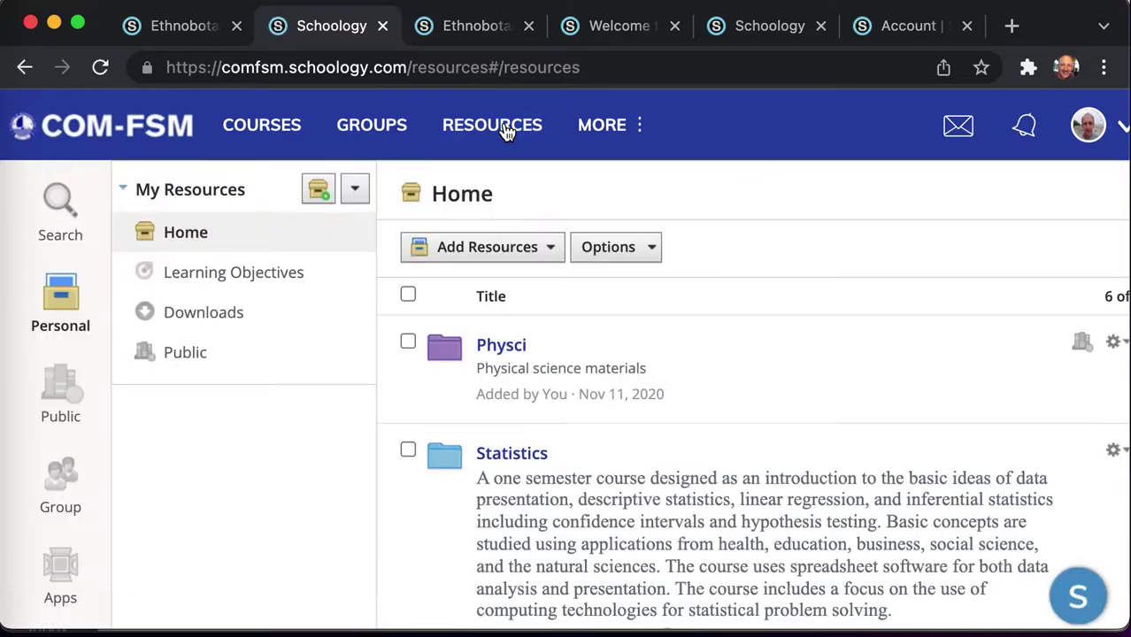
{"action": "scroll", "coordinate": [540, 458], "scroll_direction": "down", "scroll_amount": 10}
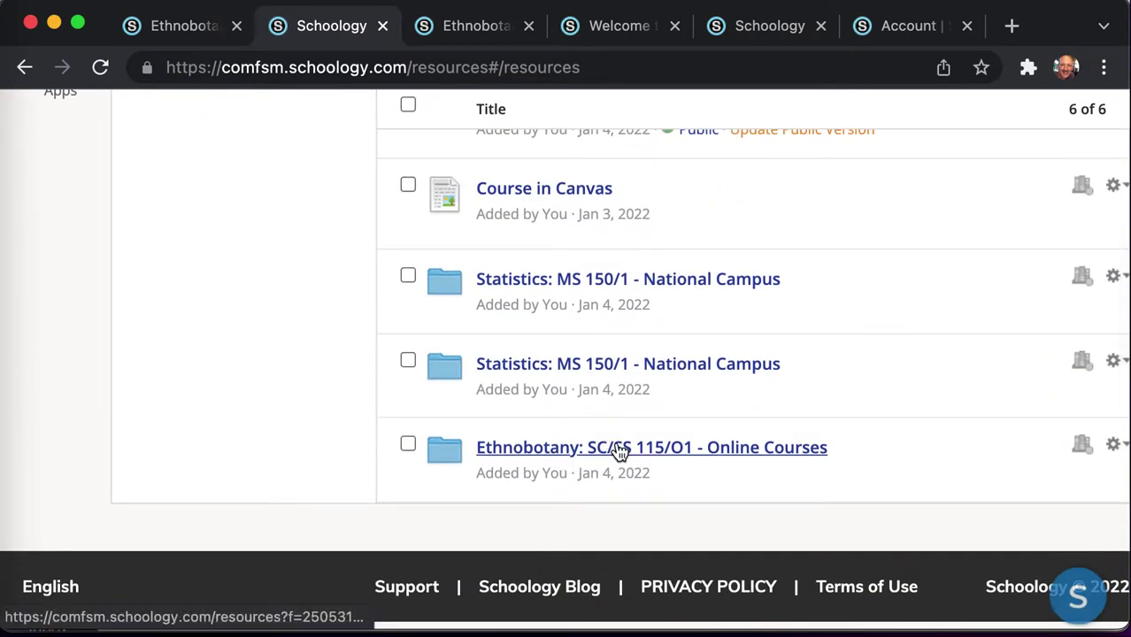
{"action": "scroll", "coordinate": [619, 451], "scroll_direction": "up", "scroll_amount": 10}
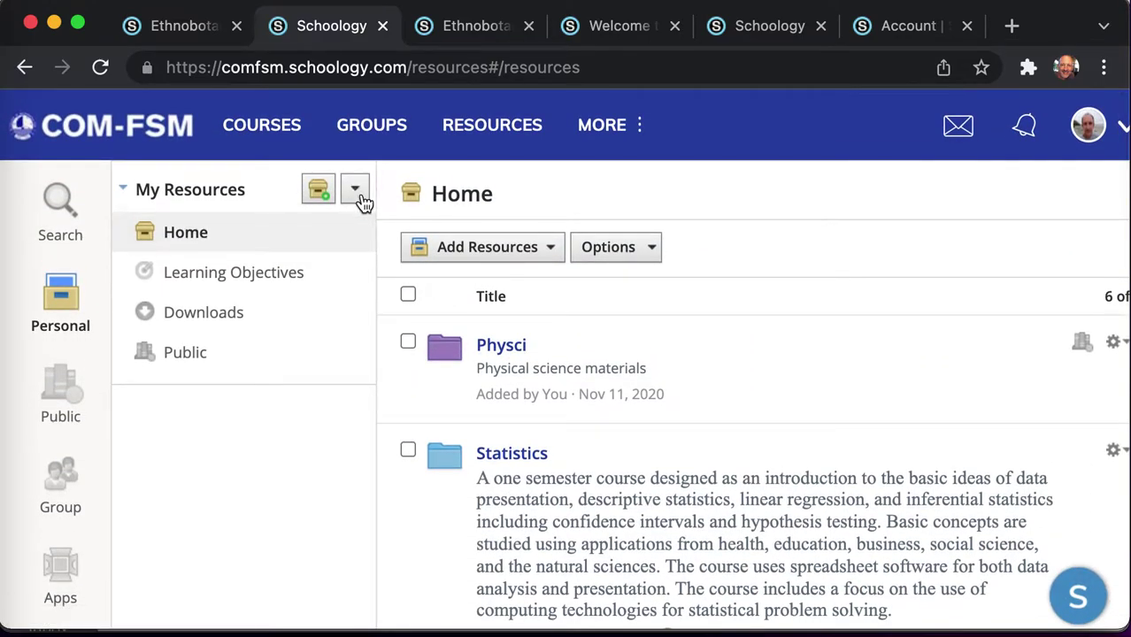
{"action": "left_click", "coordinate": [354, 192]}
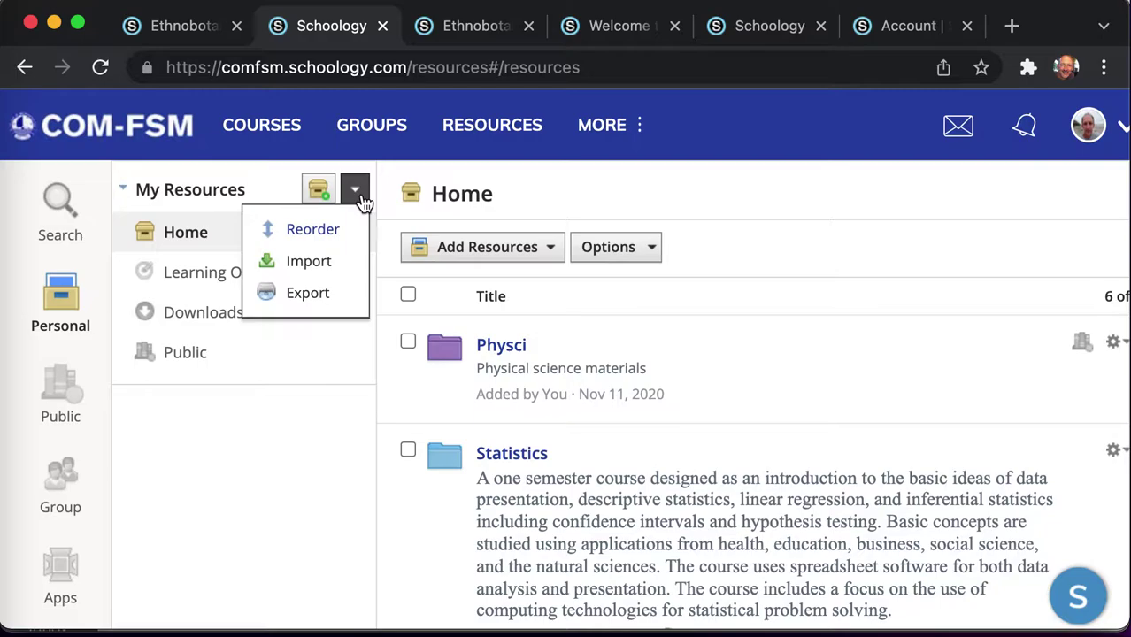
Start a Common Cartridge collection export targeting the Ethnobotany: SC/SS 115/O1 - Online Courses folder
{"action": "left_click", "coordinate": [336, 302]}
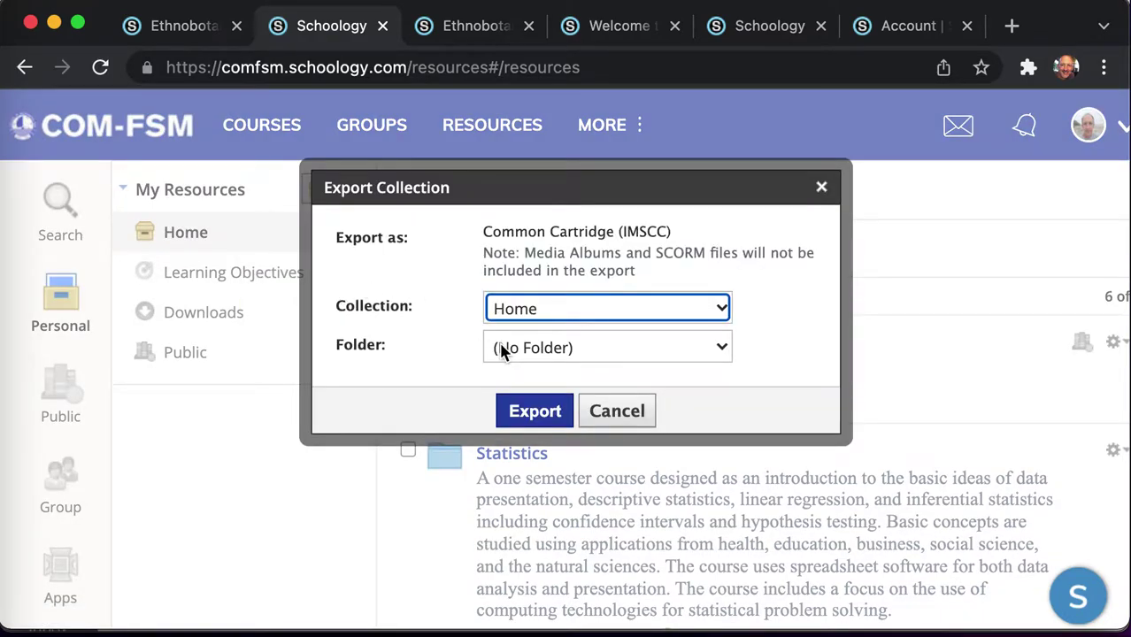
{"action": "left_click", "coordinate": [501, 351]}
{"action": "scroll", "coordinate": [547, 487], "scroll_direction": "down", "scroll_amount": 5}
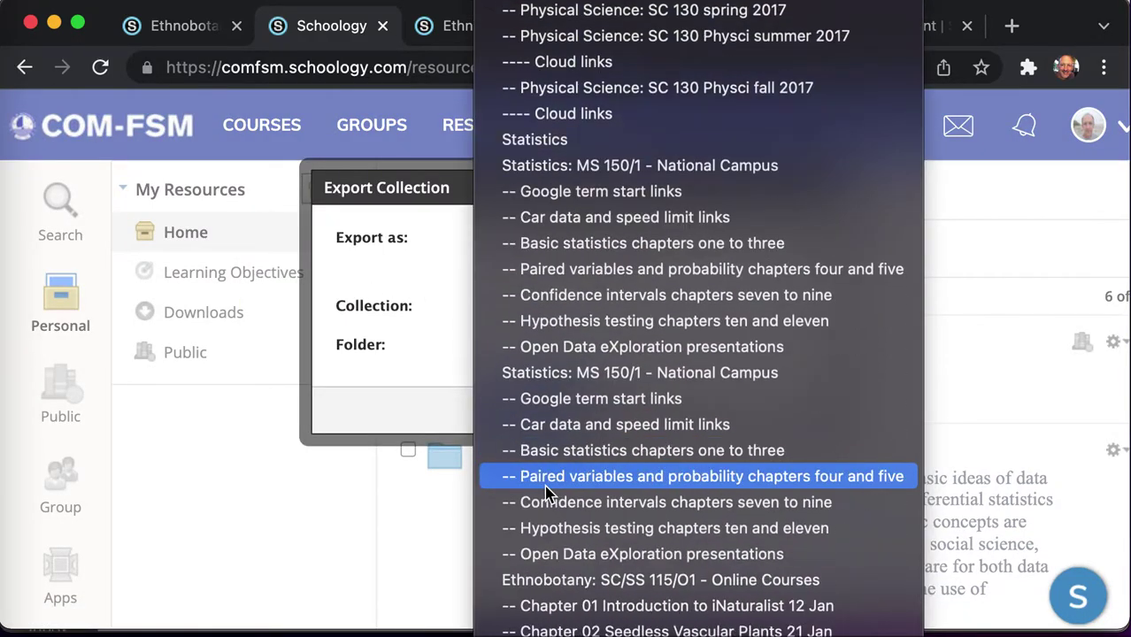
{"action": "scroll", "coordinate": [547, 493], "scroll_direction": "down", "scroll_amount": 1}
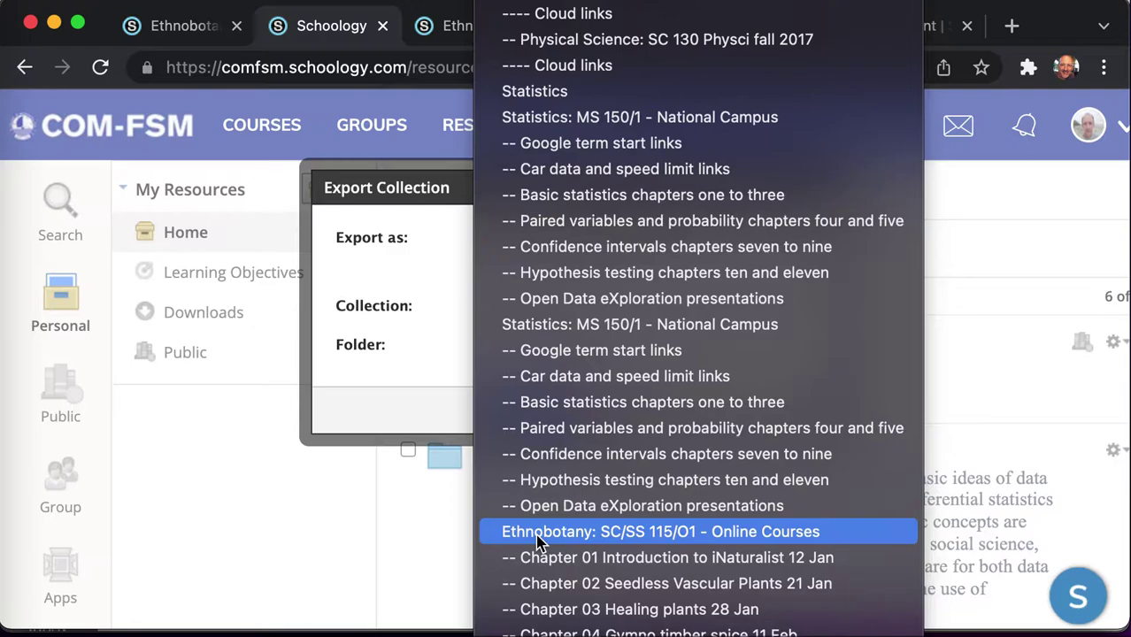
{"action": "left_click", "coordinate": [623, 537]}
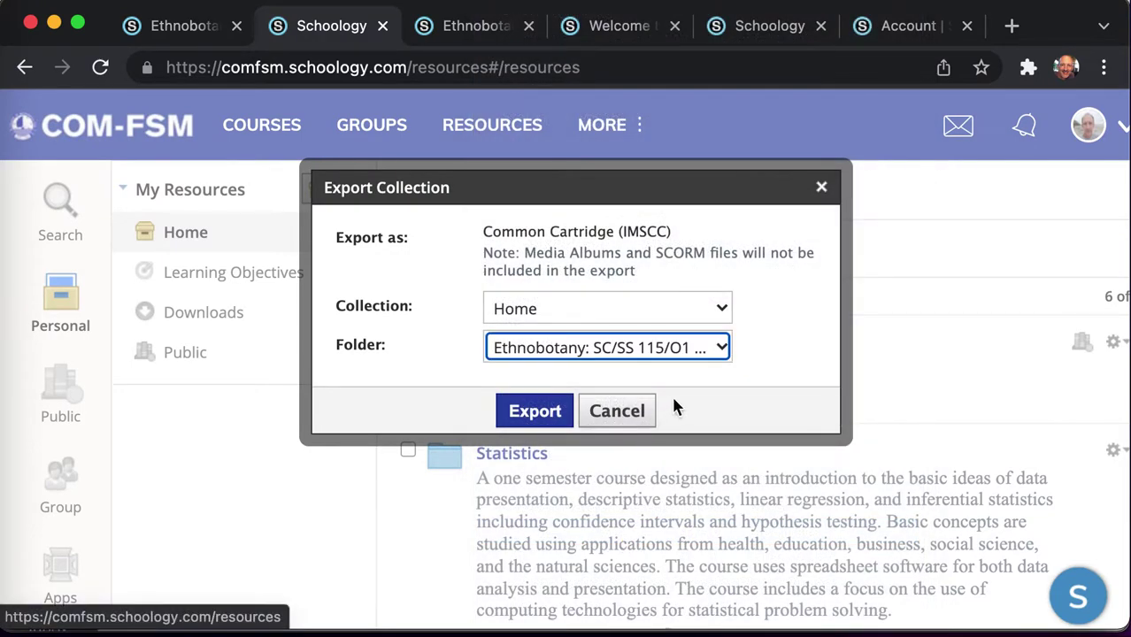
Export the folder and refresh Transfer History until the .imscc export shows Complete
{"action": "left_click", "coordinate": [534, 413]}
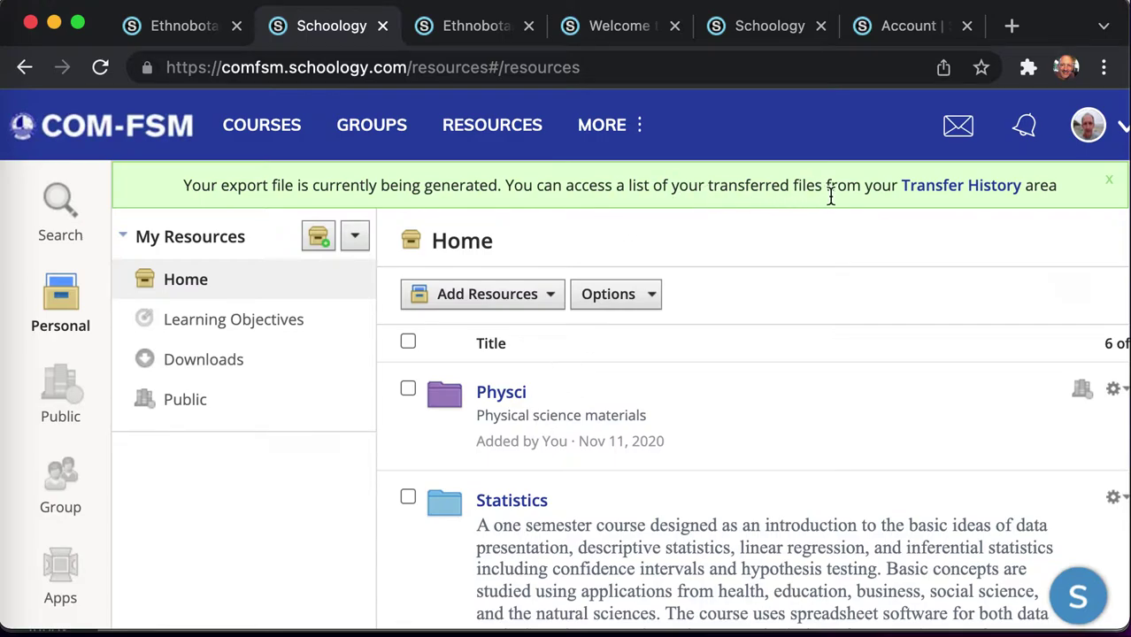
{"action": "left_click", "coordinate": [935, 190]}
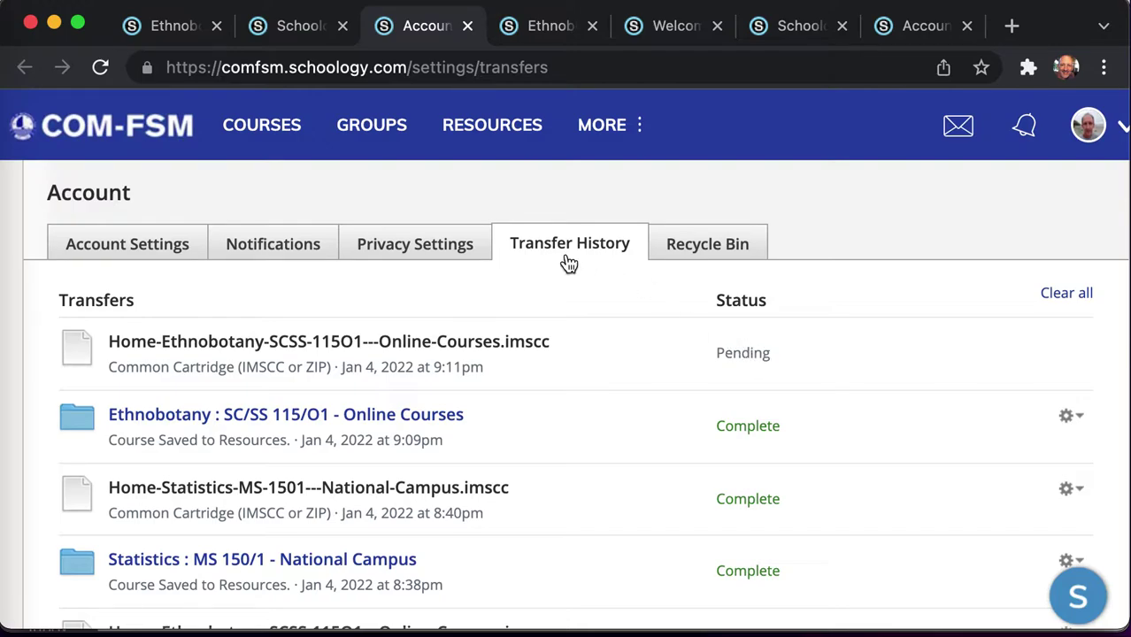
{"action": "left_click", "coordinate": [102, 68]}
{"action": "left_click", "coordinate": [103, 76]}
Download Home-Ethnobotany-SCSS-115O1---Online-Courses.imscc and dismiss Chrome's download bar
{"action": "left_click", "coordinate": [1081, 349]}
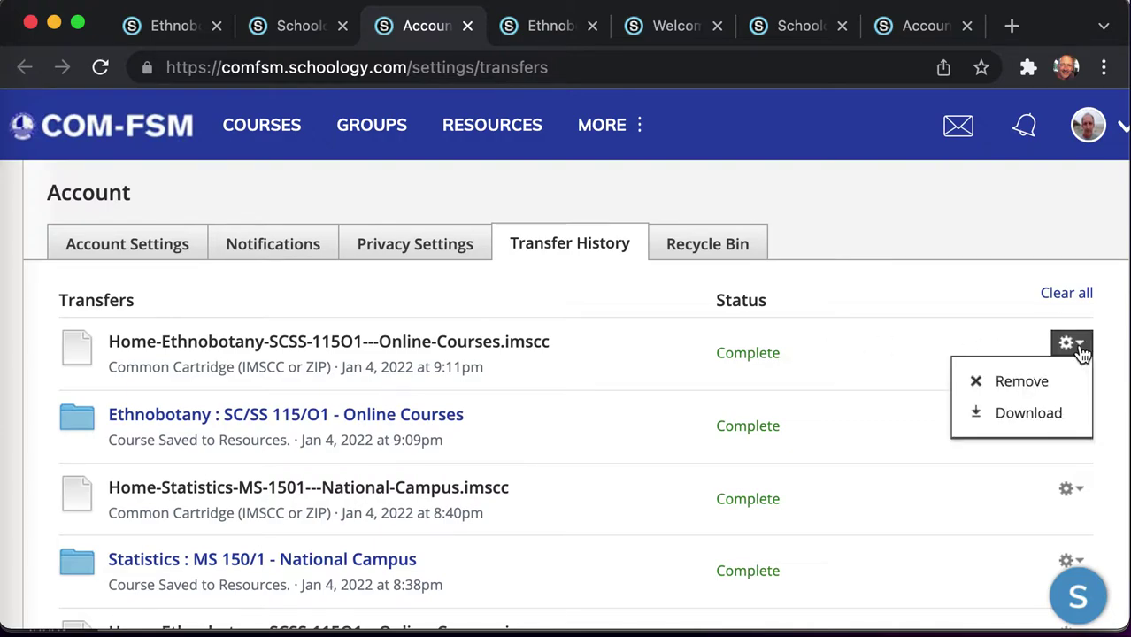
{"action": "left_click", "coordinate": [1050, 418]}
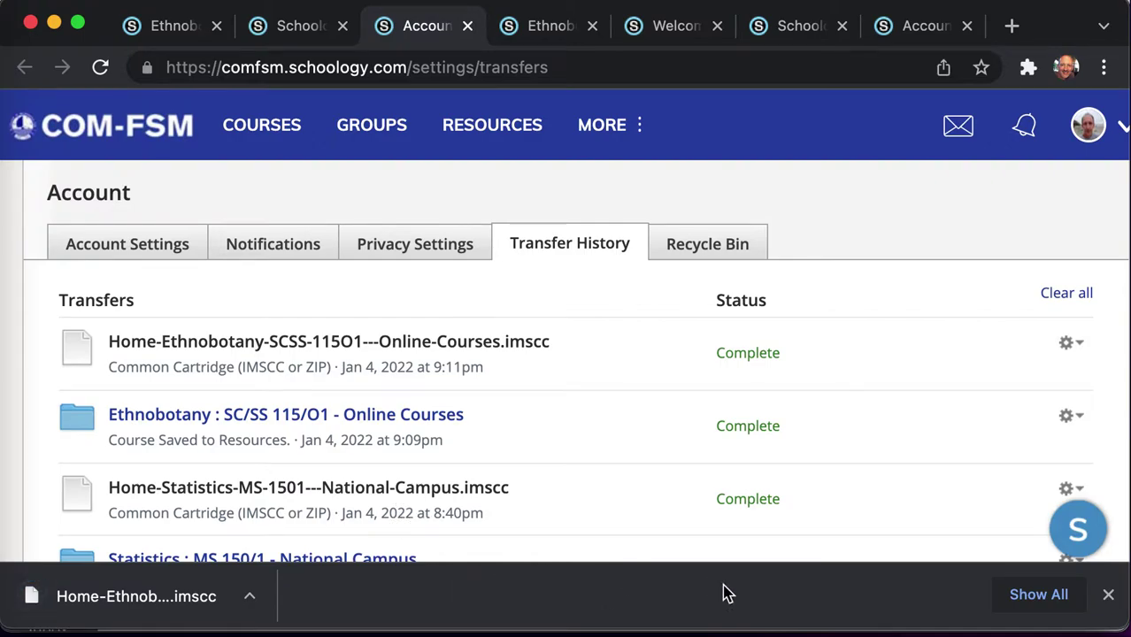
{"action": "left_click", "coordinate": [1108, 596]}
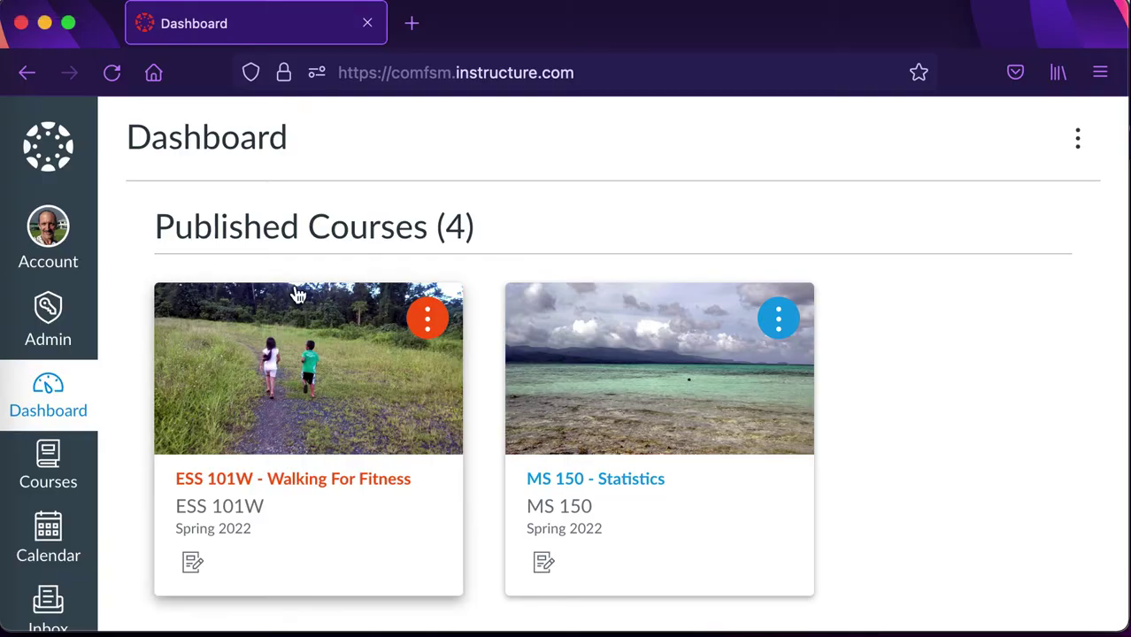
Open the Sandbox course's empty Modules page and scroll the course navigation toward Settings
{"action": "scroll", "coordinate": [296, 292], "scroll_direction": "down", "scroll_amount": 1}
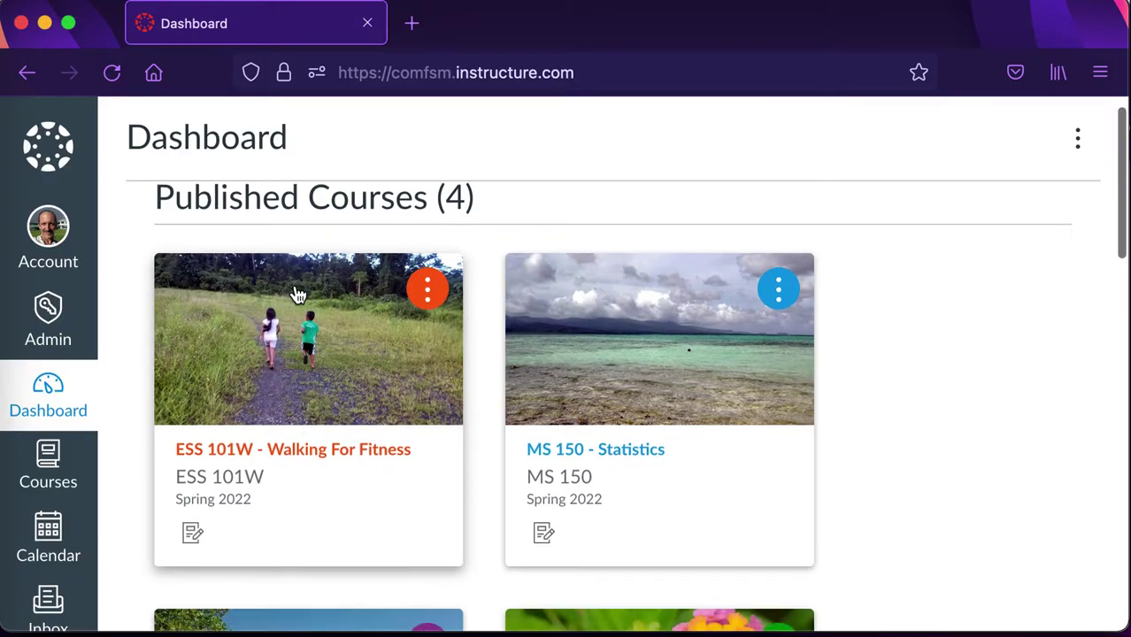
{"action": "scroll", "coordinate": [299, 294], "scroll_direction": "down", "scroll_amount": 10}
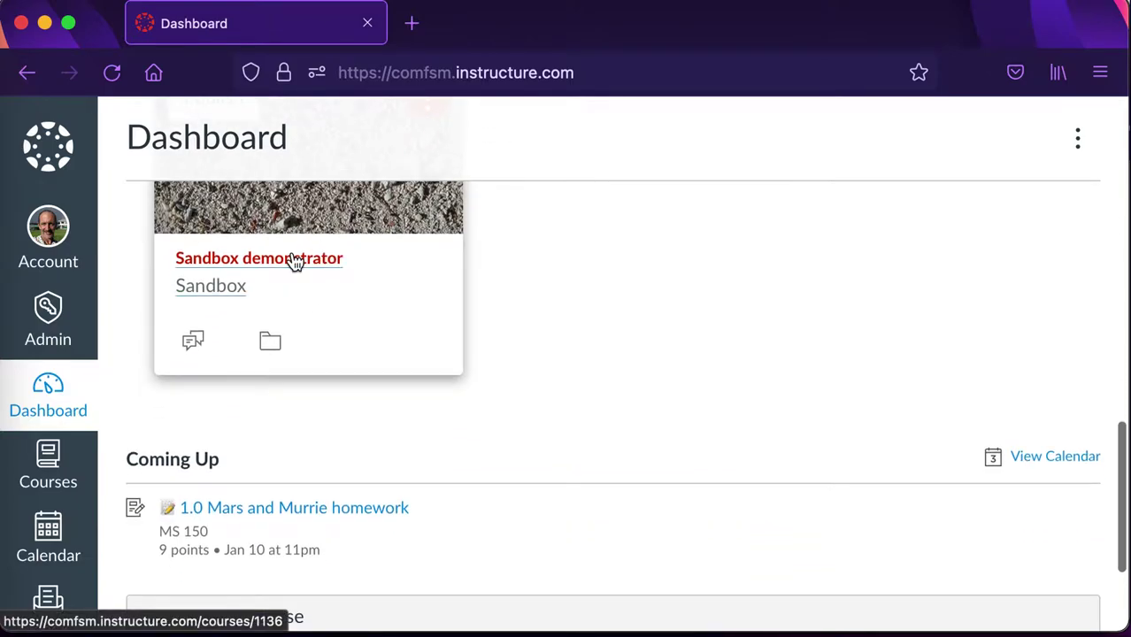
{"action": "left_click", "coordinate": [296, 257]}
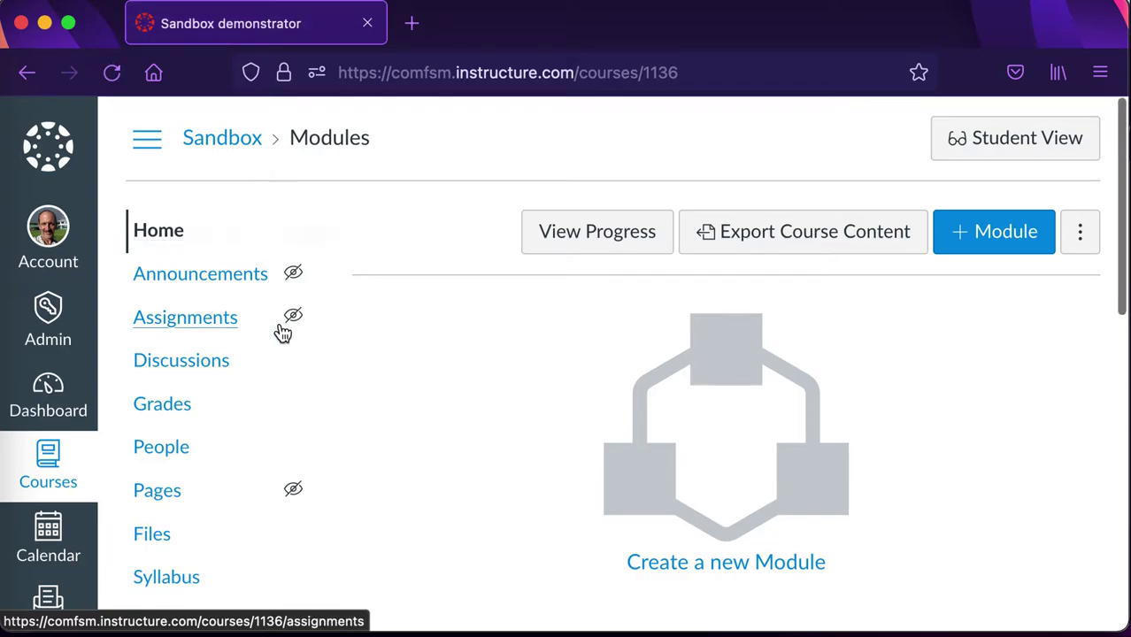
{"action": "scroll", "coordinate": [280, 329], "scroll_direction": "down", "scroll_amount": 5}
{"action": "scroll", "coordinate": [281, 330], "scroll_direction": "down", "scroll_amount": 3}
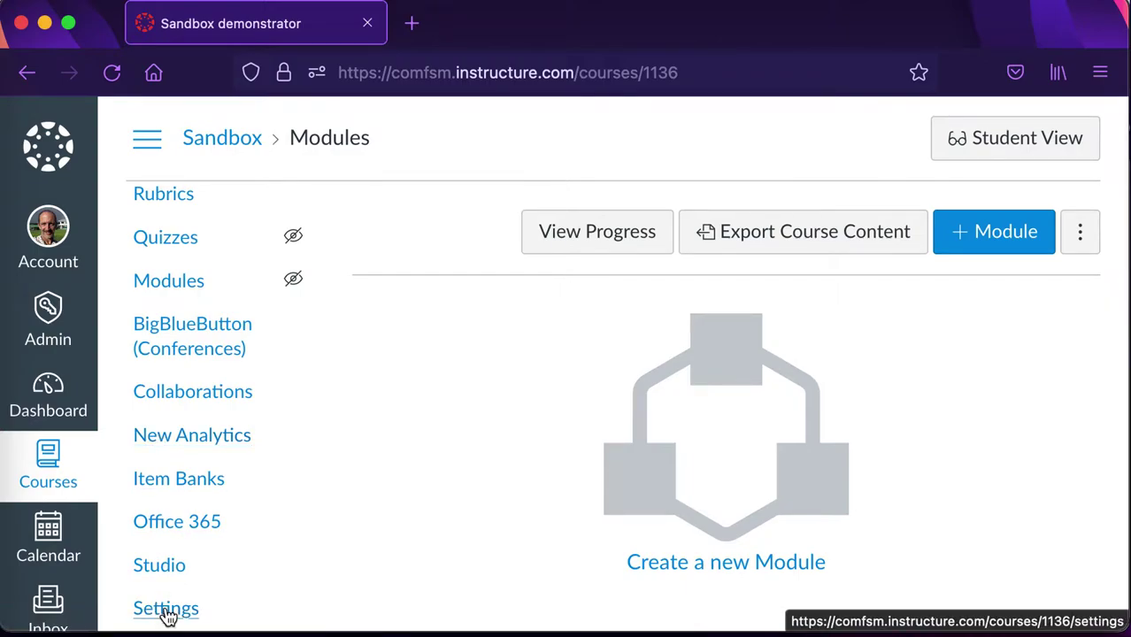
{"action": "scroll", "coordinate": [221, 474], "scroll_direction": "up", "scroll_amount": 7}
{"action": "scroll", "coordinate": [500, 386], "scroll_direction": "down", "scroll_amount": 2}
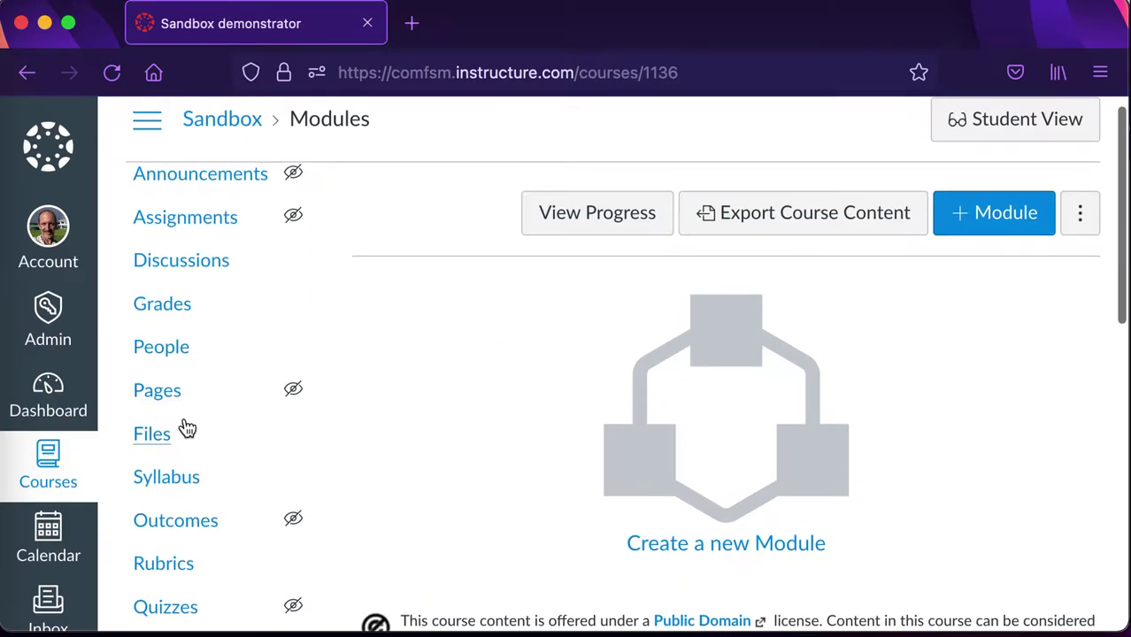
{"action": "scroll", "coordinate": [184, 429], "scroll_direction": "down", "scroll_amount": 7}
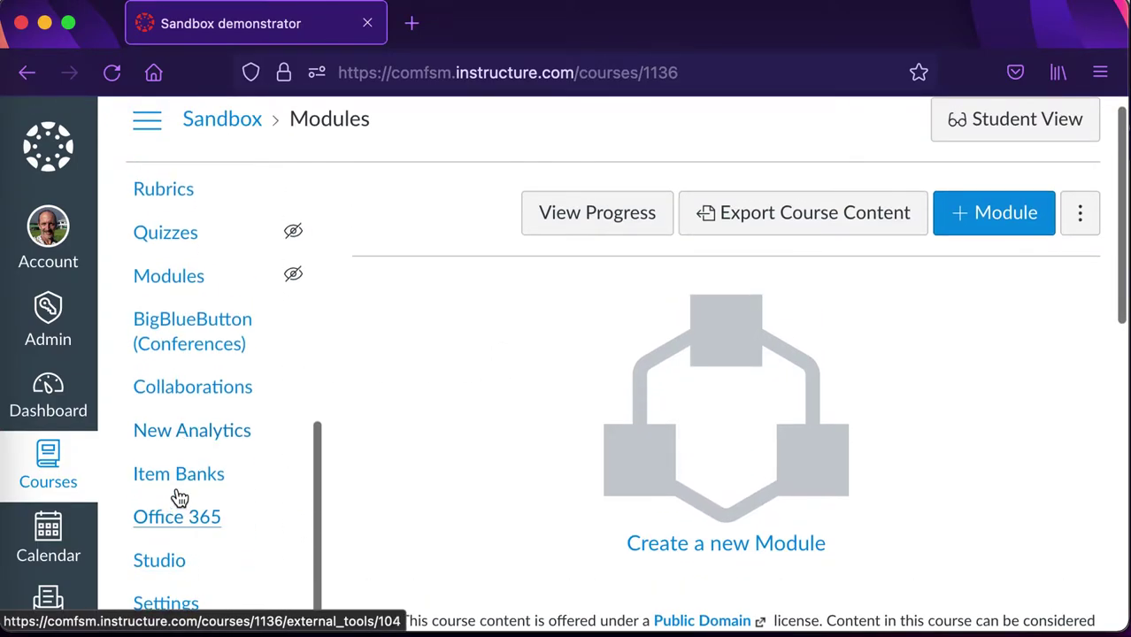
Open the Sandbox course Settings and scroll Course Details down to Import Course Content
{"action": "left_click", "coordinate": [170, 593]}
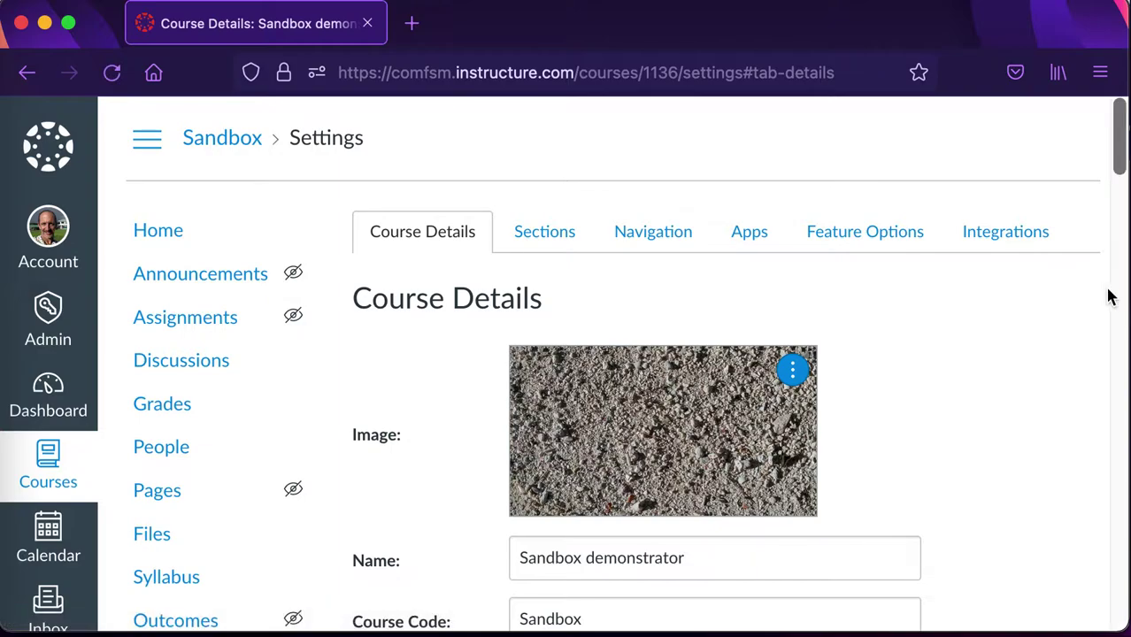
{"action": "scroll", "coordinate": [882, 465], "scroll_direction": "down", "scroll_amount": 3}
{"action": "scroll", "coordinate": [885, 466], "scroll_direction": "down", "scroll_amount": 15}
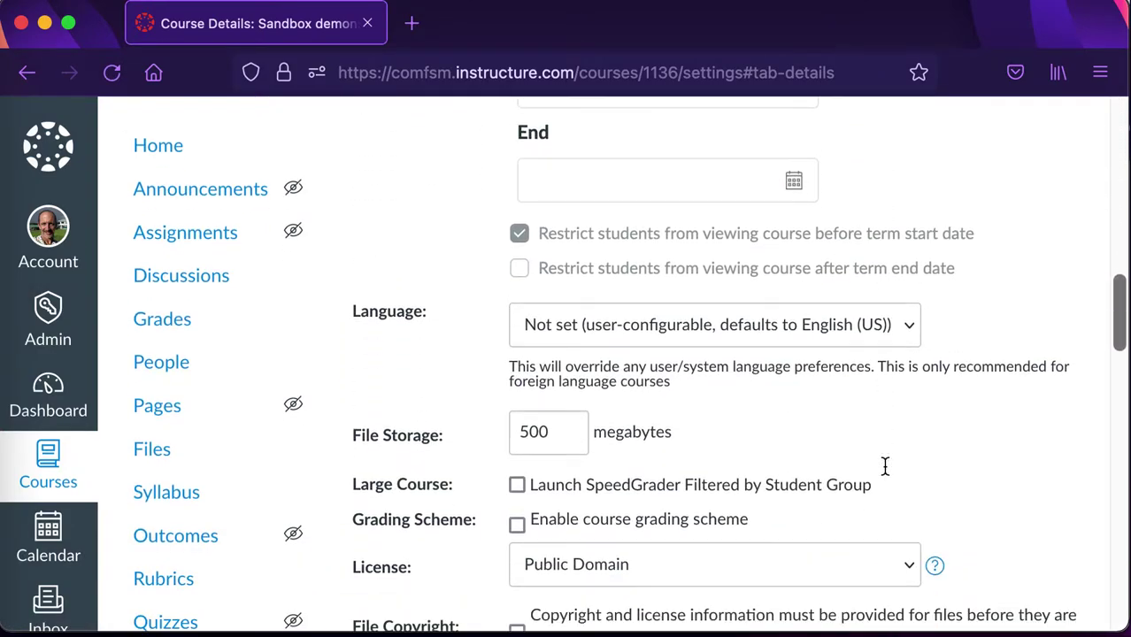
{"action": "scroll", "coordinate": [885, 467], "scroll_direction": "down", "scroll_amount": 10}
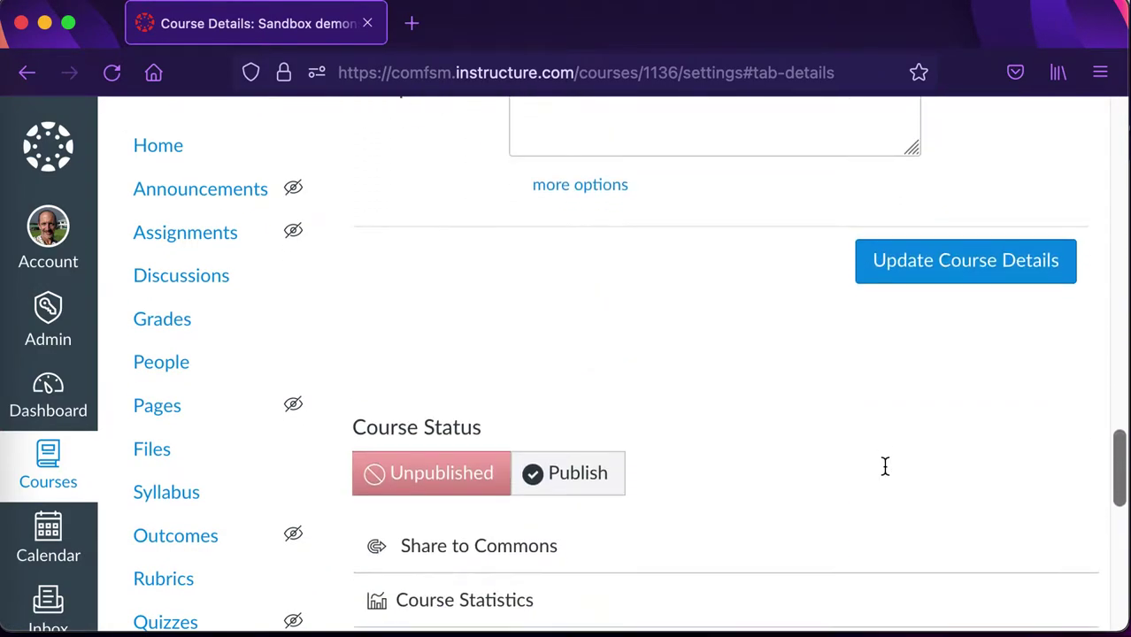
{"action": "scroll", "coordinate": [885, 467], "scroll_direction": "down", "scroll_amount": 2}
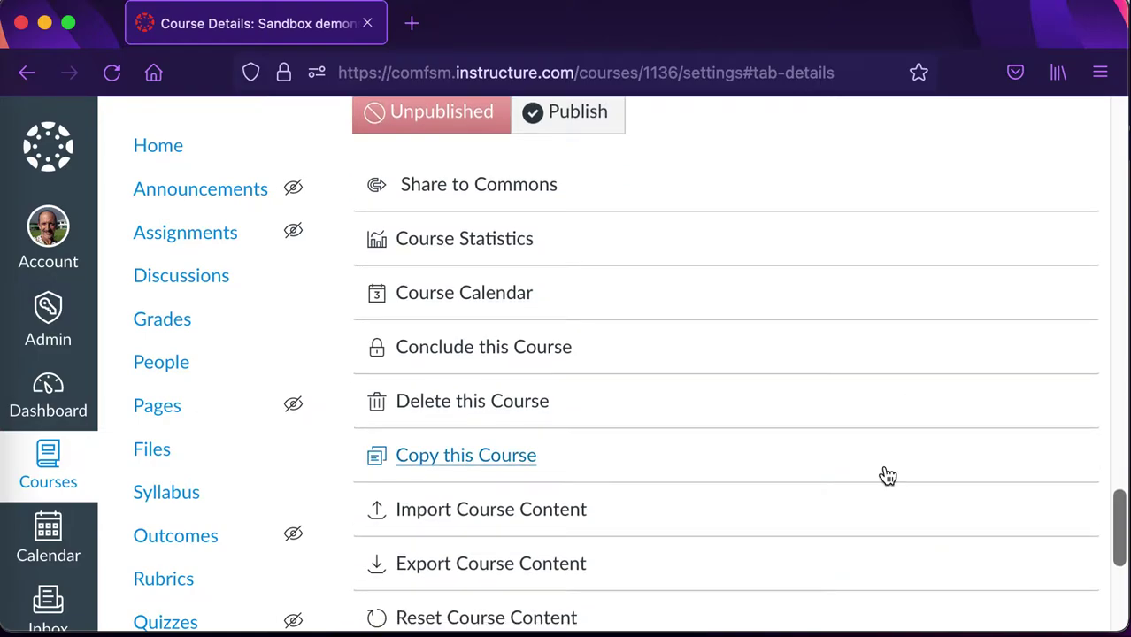
Set the import type to Common Cartridge 1.x Package and select the Desktop Ethnobotany .imscc file
{"action": "left_click", "coordinate": [569, 520]}
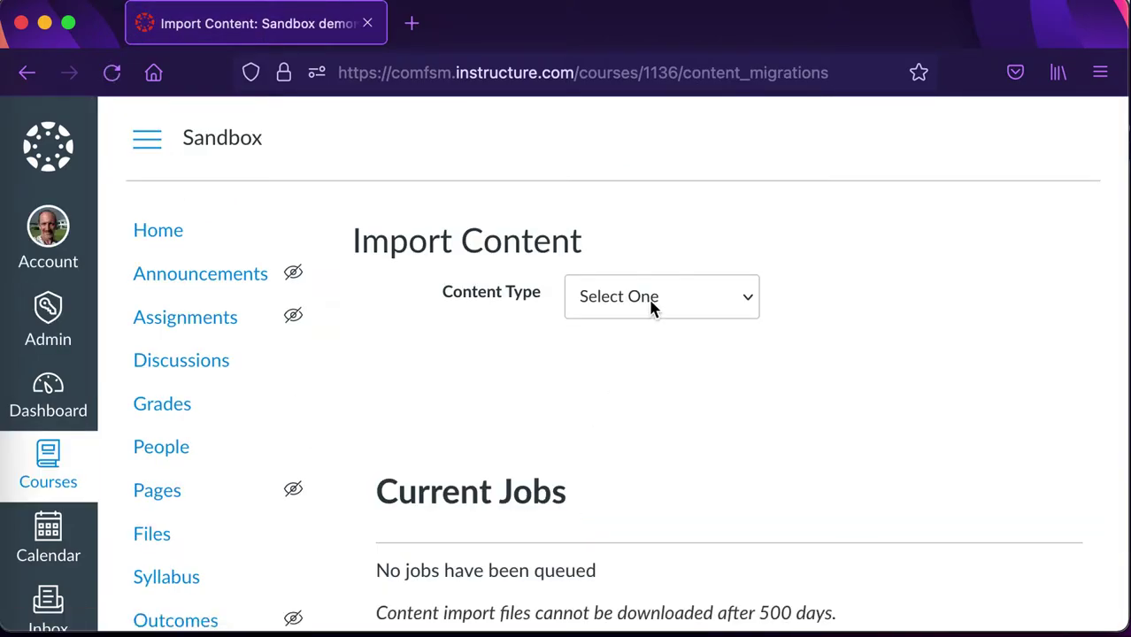
{"action": "left_click", "coordinate": [654, 305]}
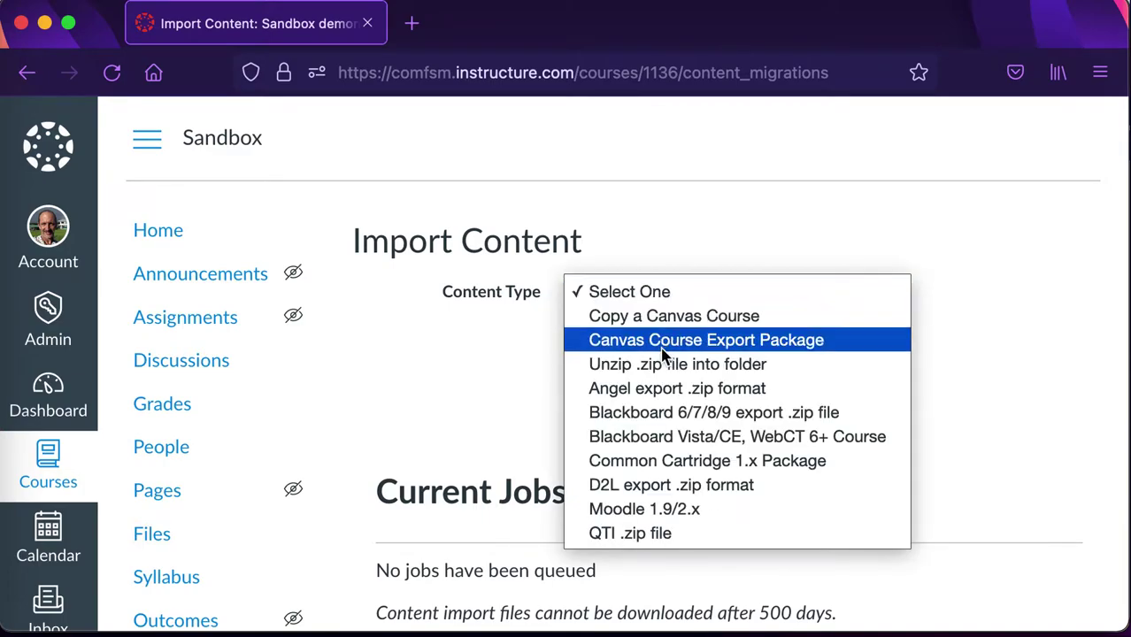
{"action": "left_click", "coordinate": [662, 461]}
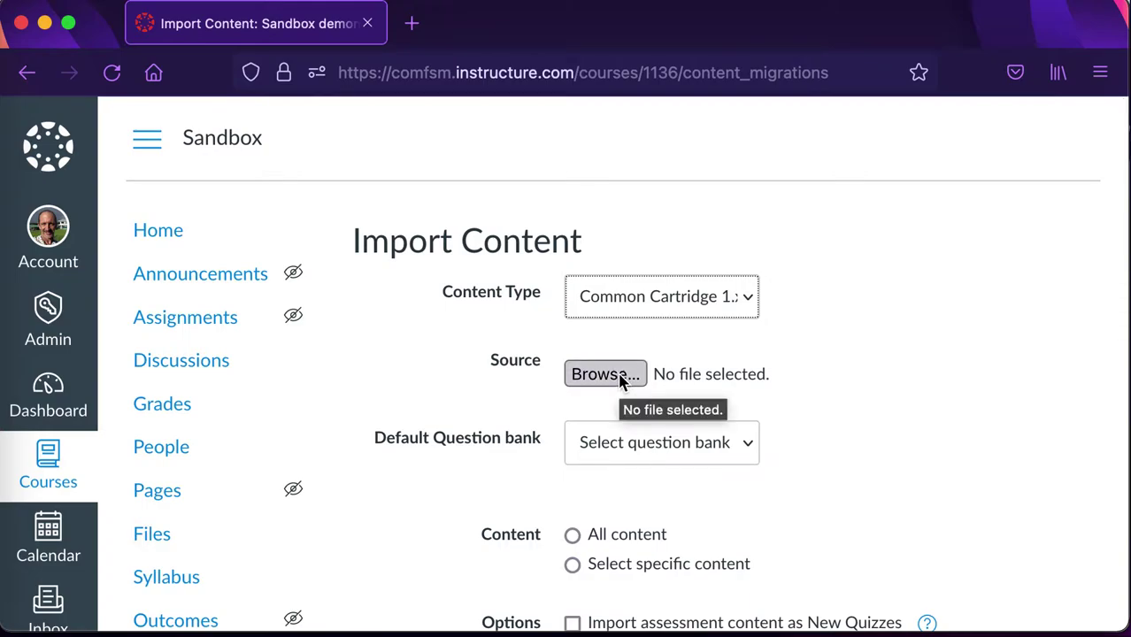
{"action": "left_click", "coordinate": [606, 374]}
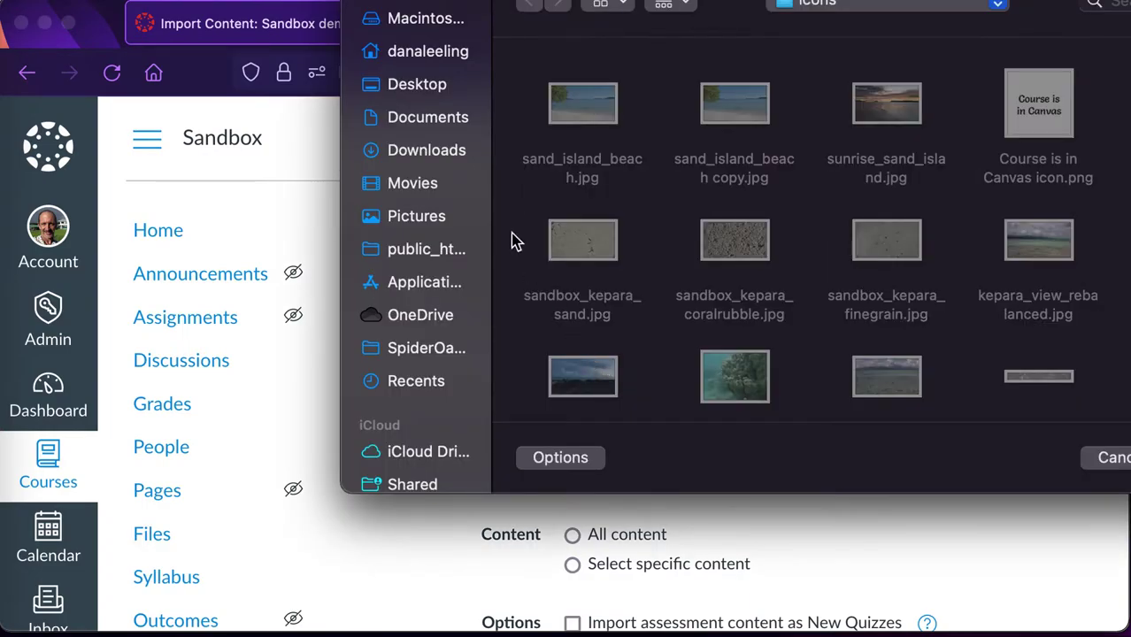
{"action": "left_click", "coordinate": [442, 84]}
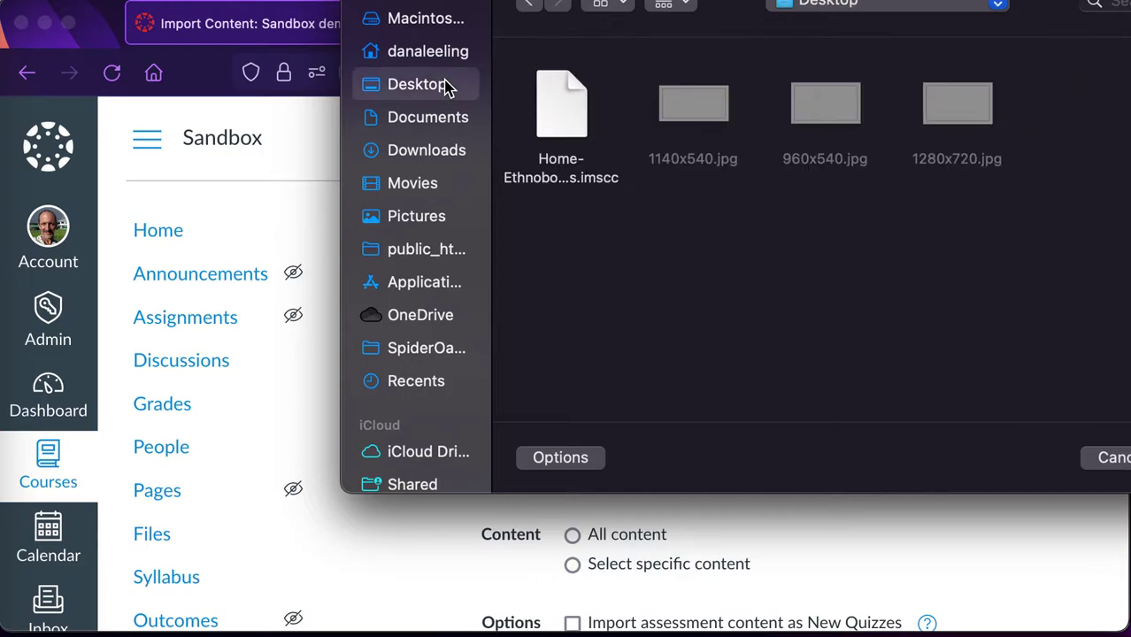
{"action": "left_click", "coordinate": [571, 131]}
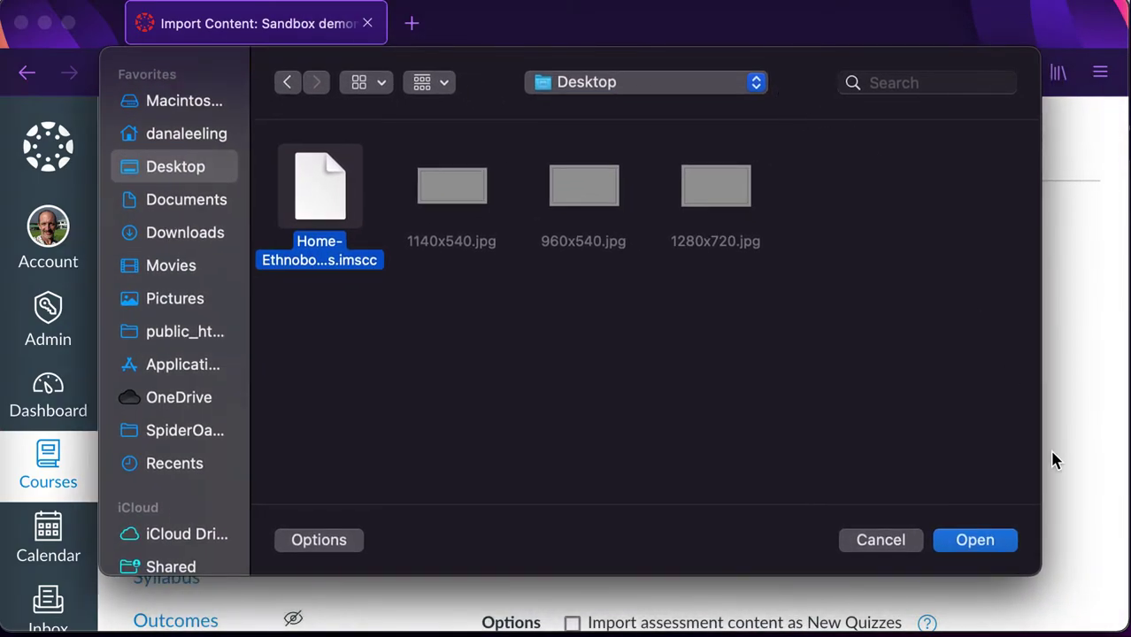
{"action": "left_click", "coordinate": [984, 545]}
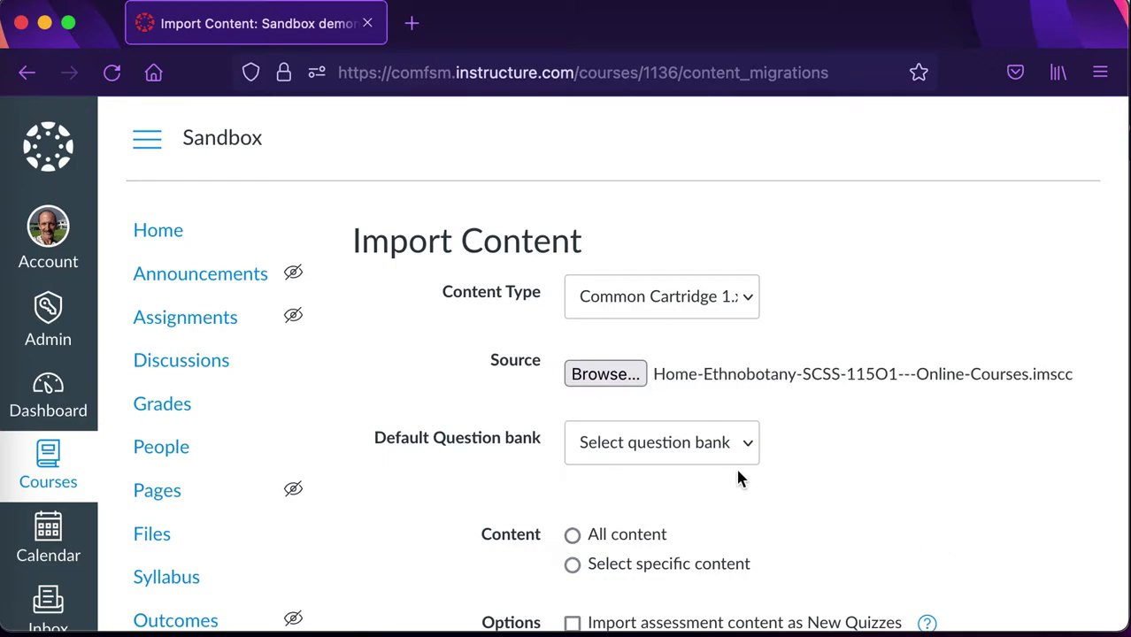
Choose All content and start importing the package into the Sandbox course
{"action": "scroll", "coordinate": [762, 487], "scroll_direction": "down", "scroll_amount": 3}
{"action": "left_click", "coordinate": [641, 475]}
{"action": "scroll", "coordinate": [641, 476], "scroll_direction": "down", "scroll_amount": 5}
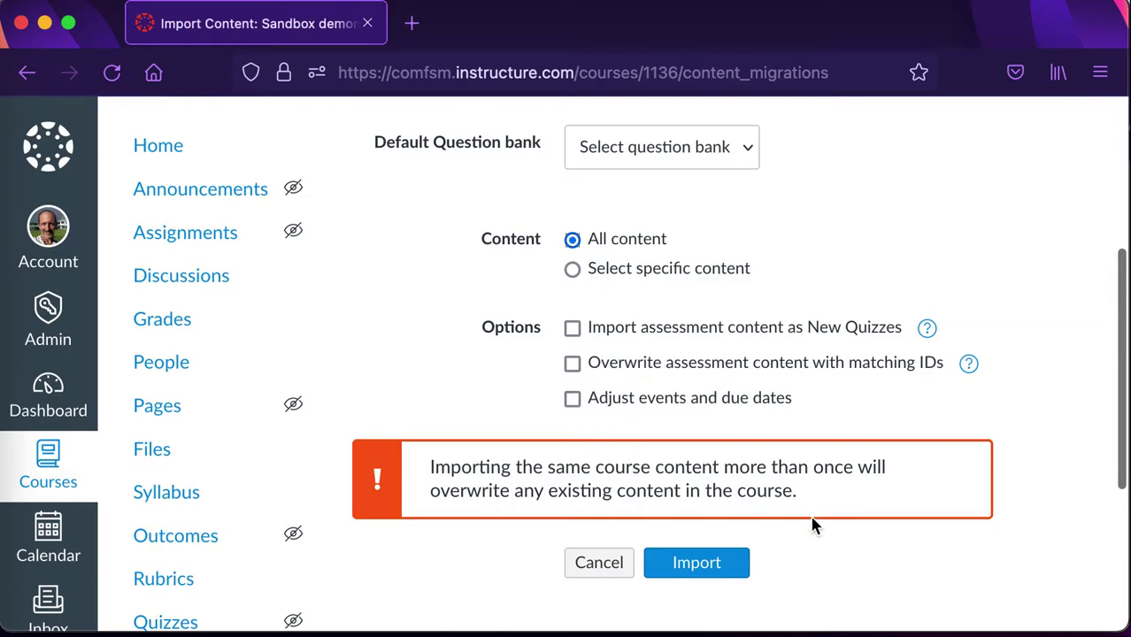
{"action": "scroll", "coordinate": [809, 518], "scroll_direction": "down", "scroll_amount": 1}
{"action": "left_click", "coordinate": [707, 518]}
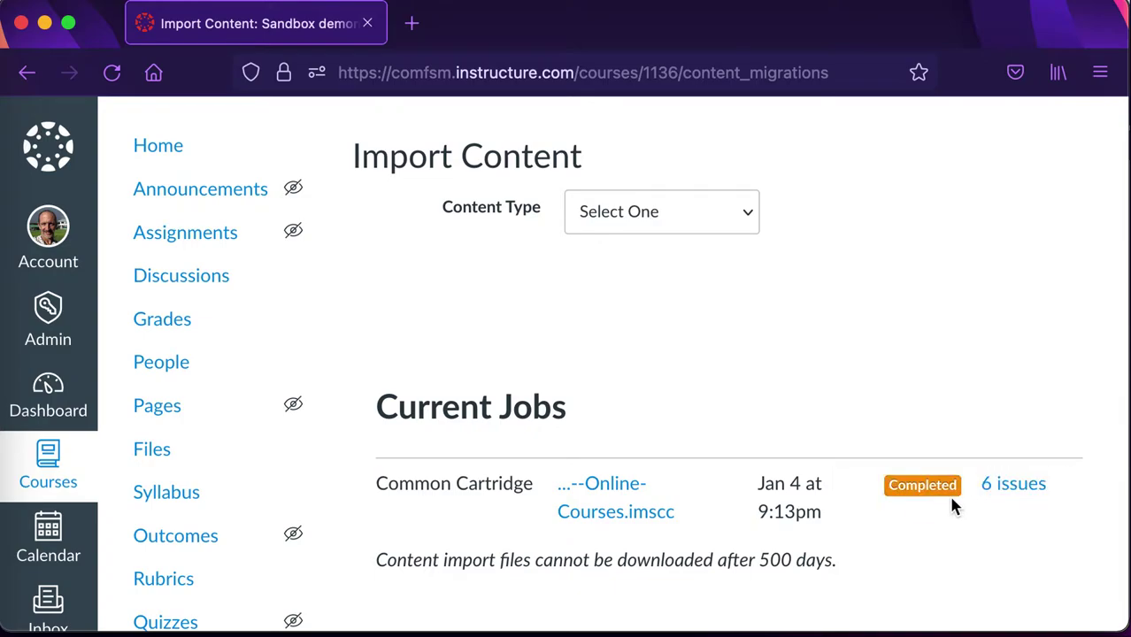
Review the import's six issues, including excluded Curriculum Standards, a missing file and missing links
{"action": "left_click", "coordinate": [1010, 492]}
{"action": "scroll", "coordinate": [1011, 493], "scroll_direction": "down", "scroll_amount": 5}
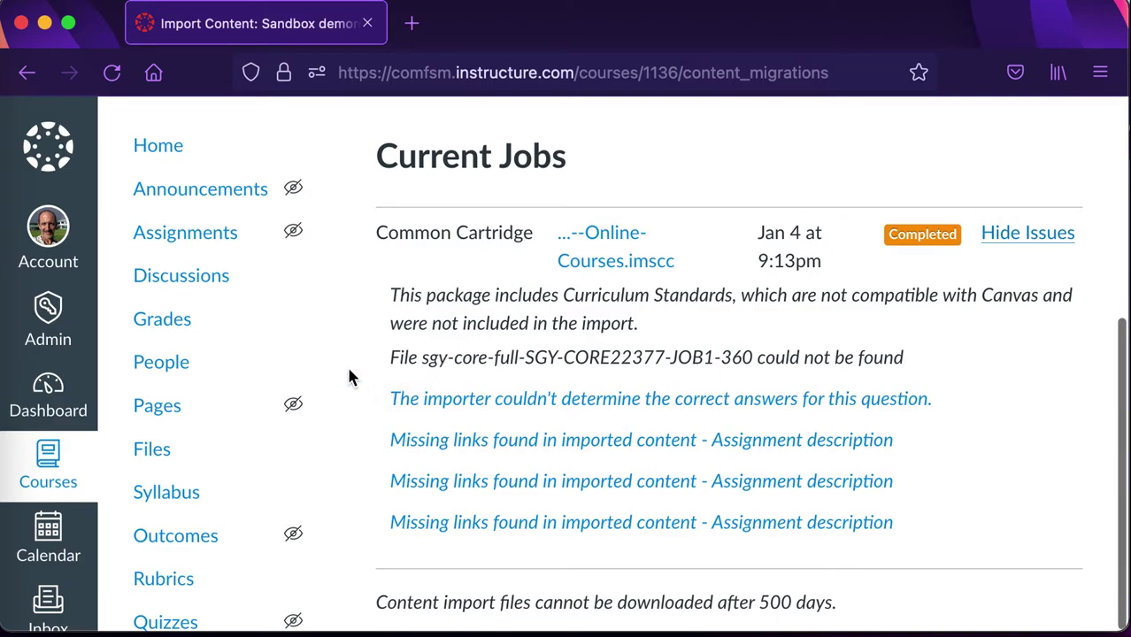
{"action": "scroll", "coordinate": [346, 374], "scroll_direction": "up", "scroll_amount": 1}
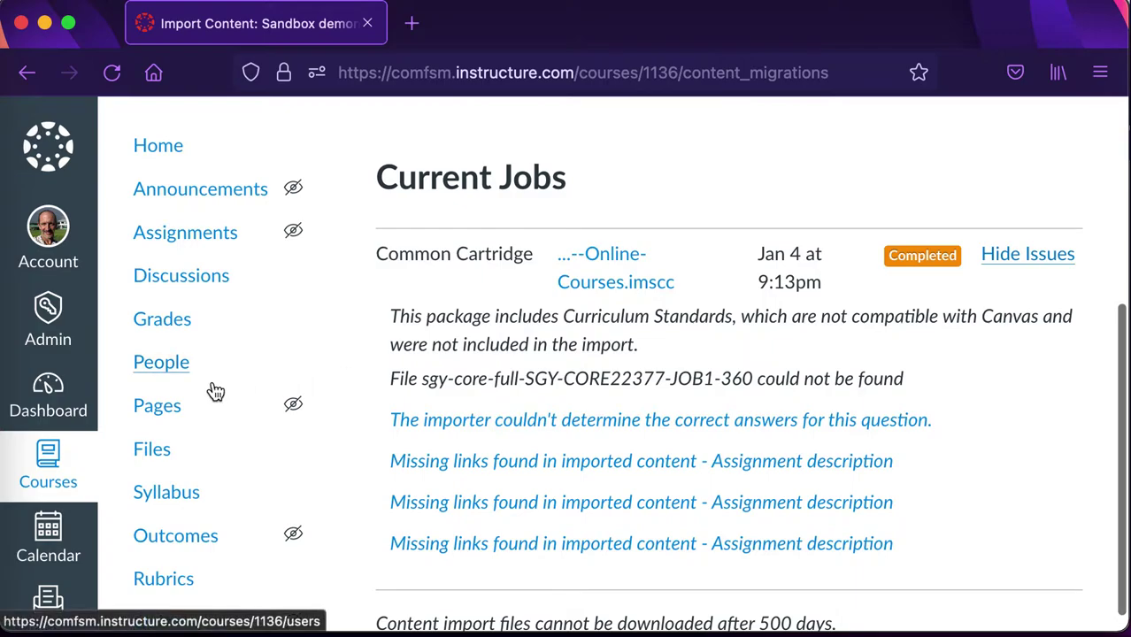
{"action": "scroll", "coordinate": [160, 491], "scroll_direction": "down", "scroll_amount": 7}
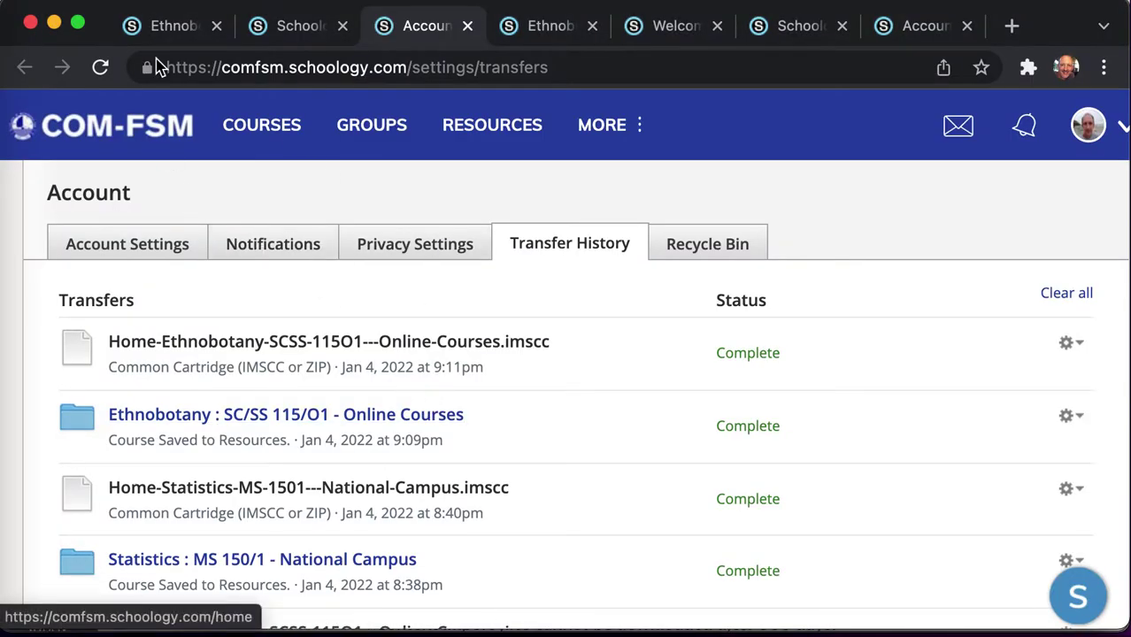
Compare against the Ethnobotany course materials in the Schoology tab
{"action": "left_click", "coordinate": [185, 34]}
{"action": "scroll", "coordinate": [513, 376], "scroll_direction": "down", "scroll_amount": 10}
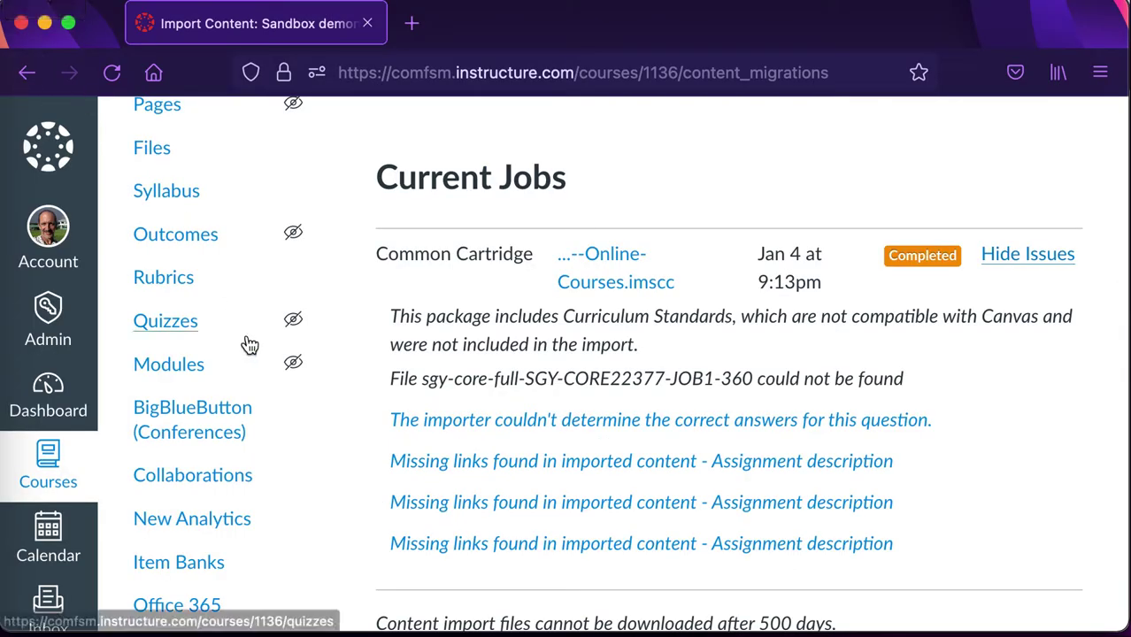
{"action": "scroll", "coordinate": [210, 472], "scroll_direction": "up", "scroll_amount": 2}
{"action": "scroll", "coordinate": [209, 472], "scroll_direction": "up", "scroll_amount": 1}
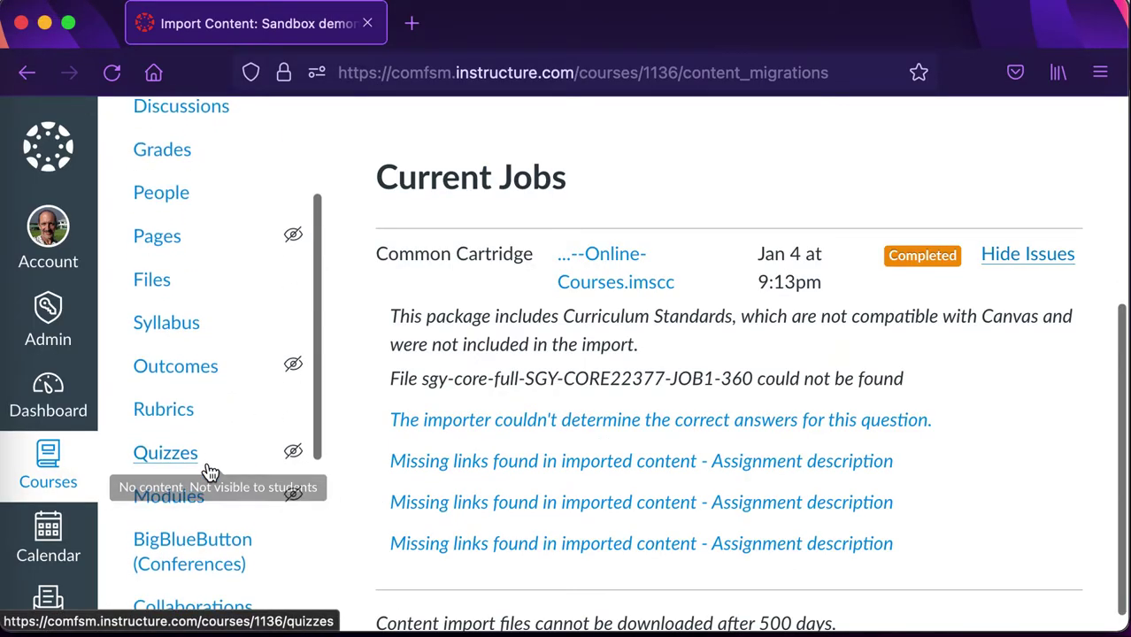
Browse the imported modules on the course Modules page
{"action": "left_click", "coordinate": [186, 489]}
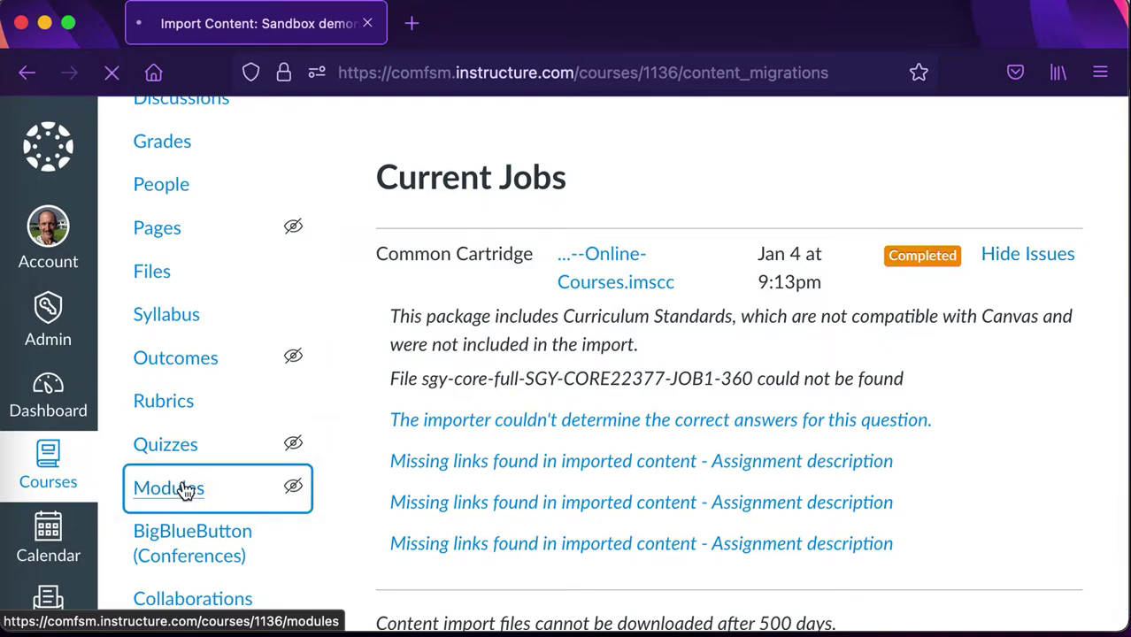
{"action": "scroll", "coordinate": [427, 440], "scroll_direction": "down", "scroll_amount": 5}
{"action": "scroll", "coordinate": [427, 440], "scroll_direction": "down", "scroll_amount": 4}
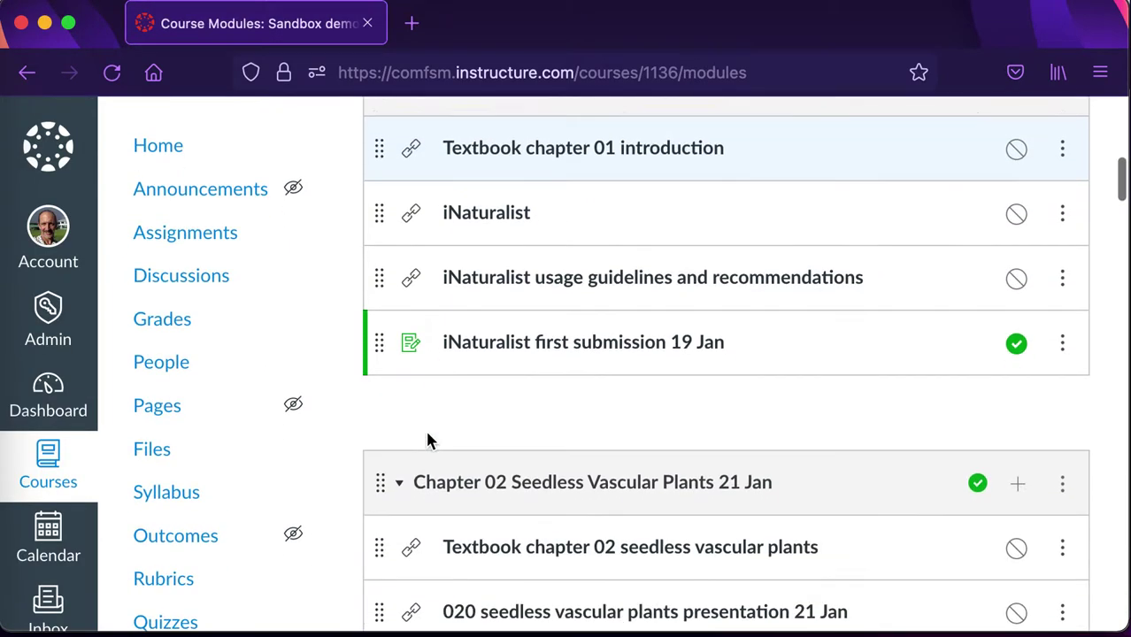
{"action": "scroll", "coordinate": [427, 440], "scroll_direction": "down", "scroll_amount": 4}
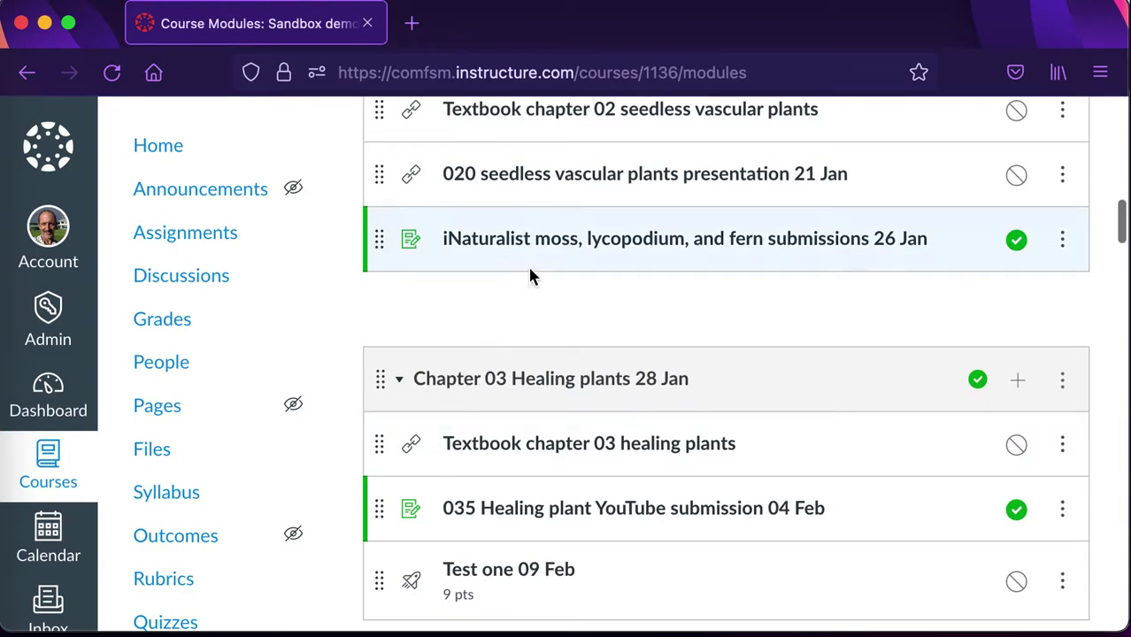
{"action": "scroll", "coordinate": [542, 263], "scroll_direction": "up", "scroll_amount": 2}
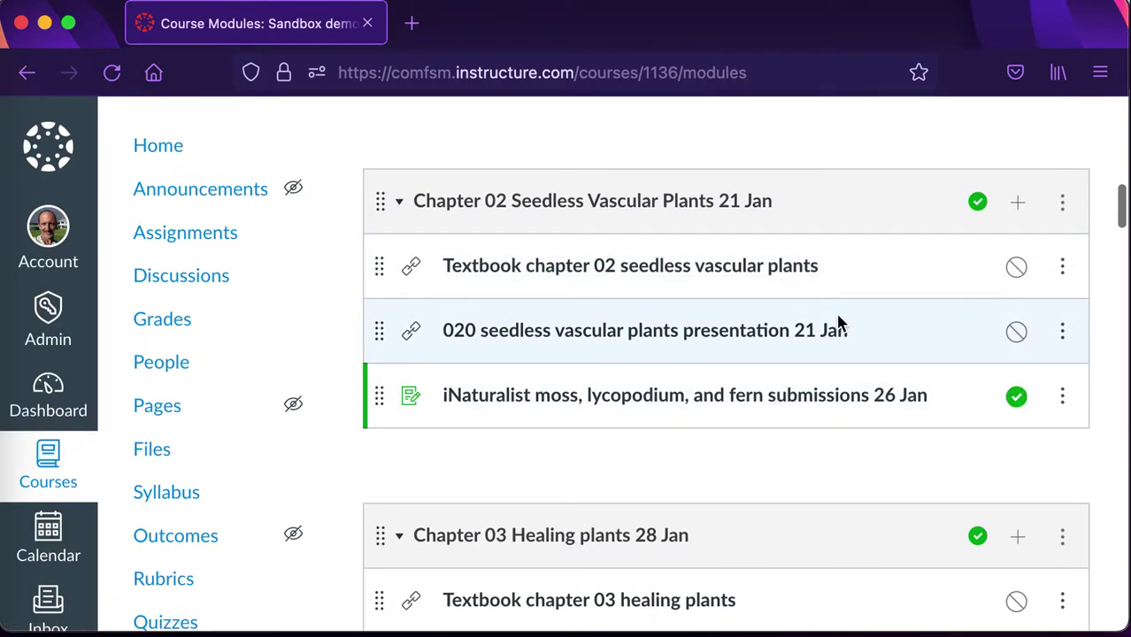
{"action": "scroll", "coordinate": [841, 325], "scroll_direction": "up", "scroll_amount": 5}
Check the course home's module list, from Misc Module and Chapter 01, and Course Status
{"action": "left_click", "coordinate": [177, 153]}
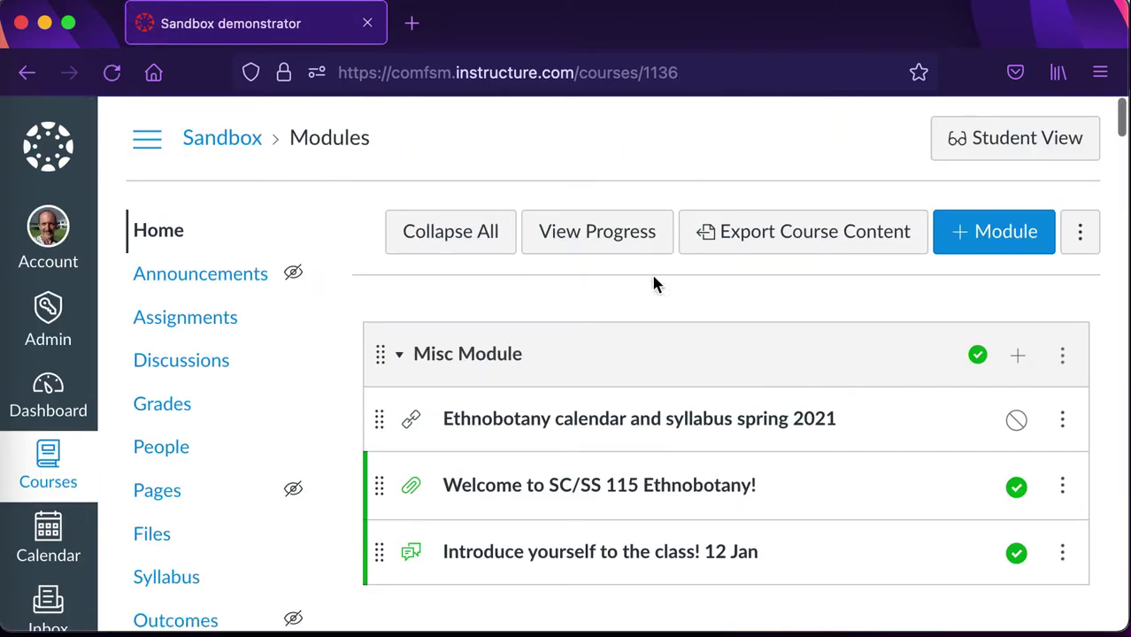
{"action": "scroll", "coordinate": [653, 276], "scroll_direction": "down", "scroll_amount": 1}
{"action": "scroll", "coordinate": [655, 283], "scroll_direction": "down", "scroll_amount": 20}
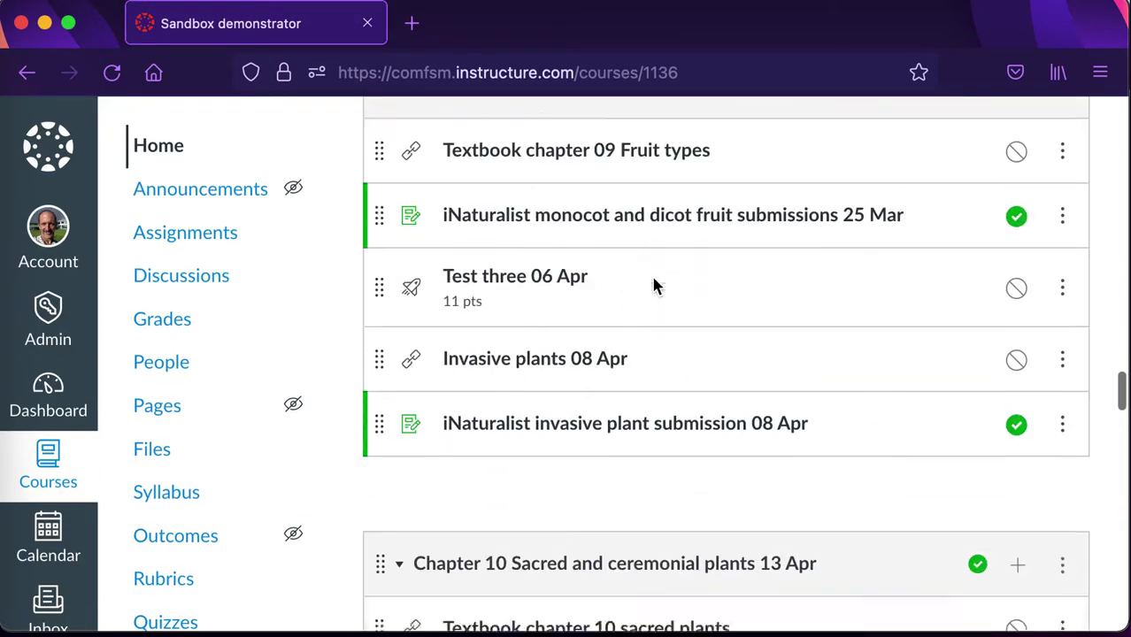
{"action": "scroll", "coordinate": [654, 284], "scroll_direction": "down", "scroll_amount": 15}
{"action": "scroll", "coordinate": [654, 283], "scroll_direction": "up", "scroll_amount": 3}
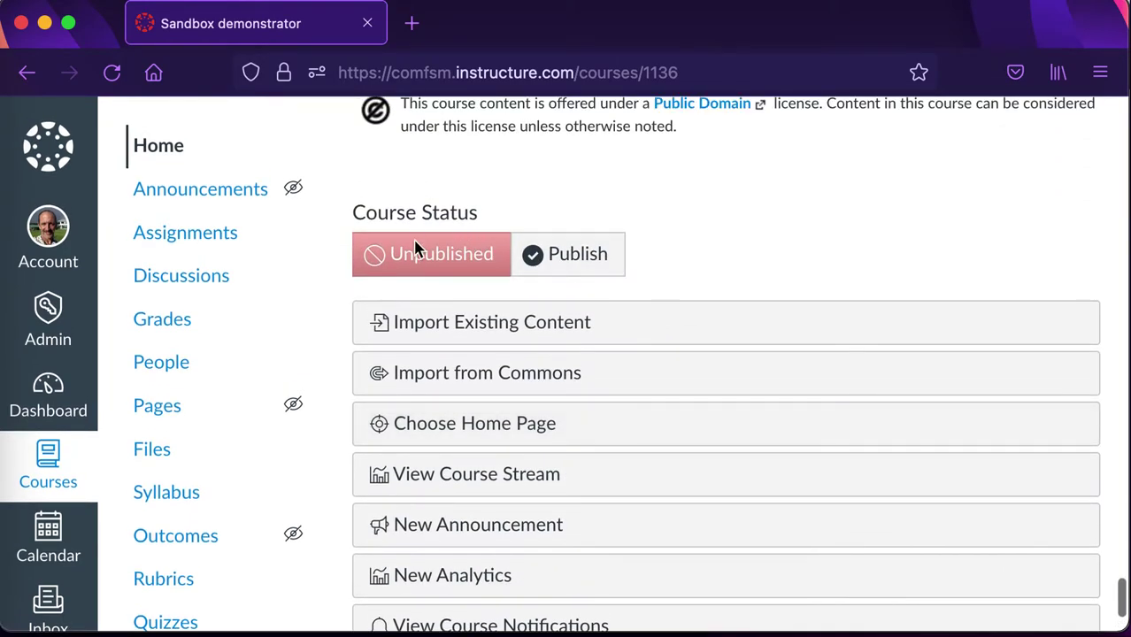
{"action": "scroll", "coordinate": [535, 261], "scroll_direction": "up", "scroll_amount": 20}
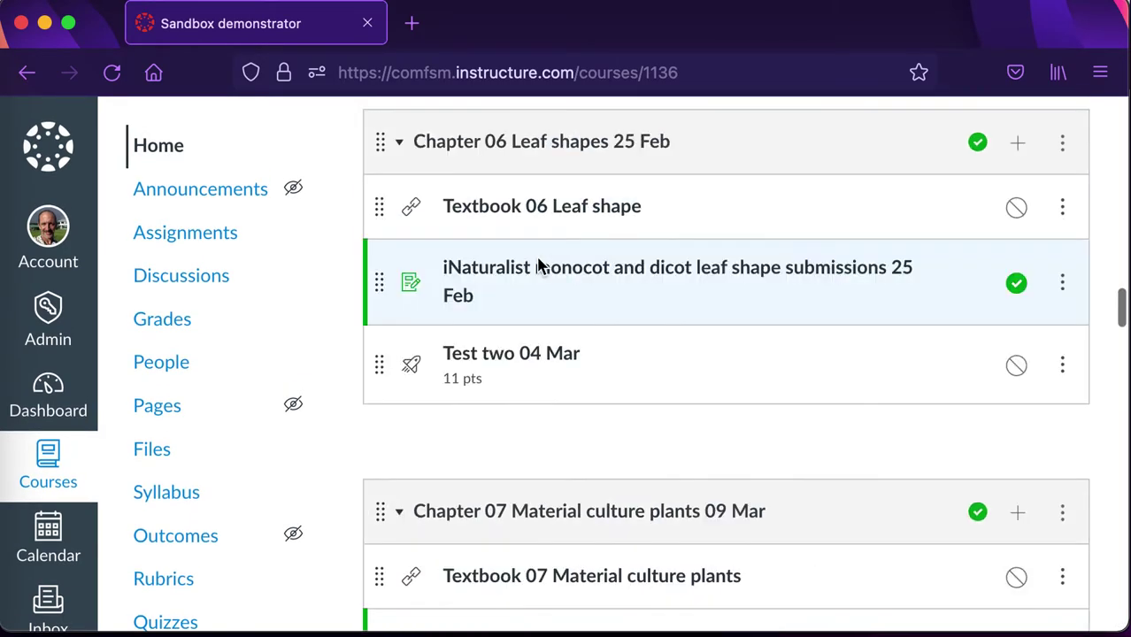
{"action": "scroll", "coordinate": [538, 262], "scroll_direction": "up", "scroll_amount": 10}
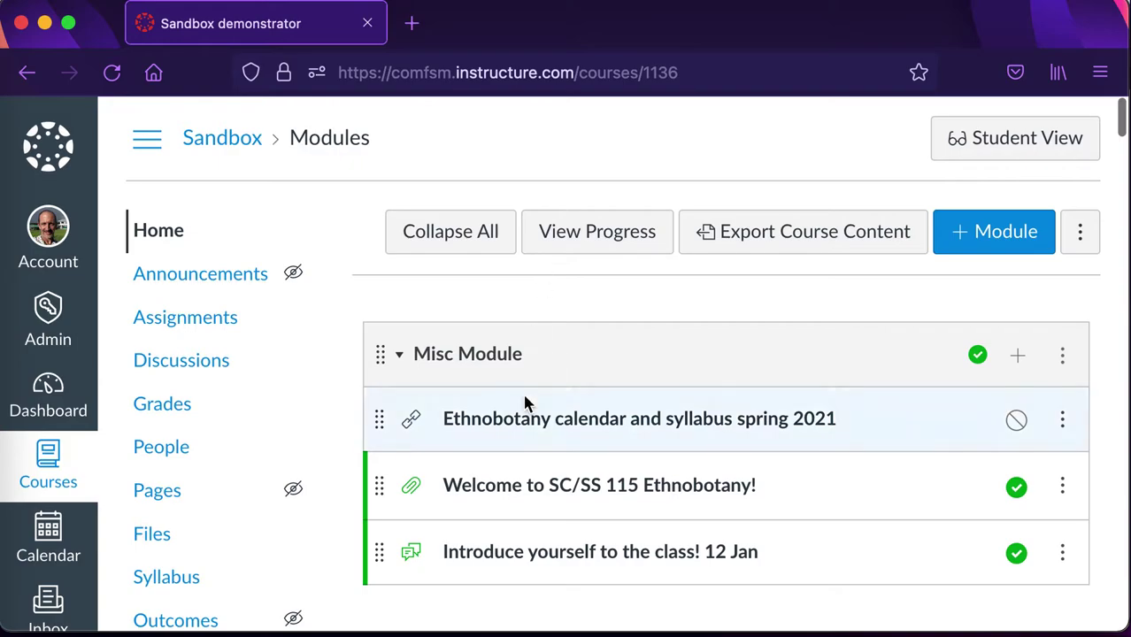
{"action": "scroll", "coordinate": [524, 401], "scroll_direction": "down", "scroll_amount": 2}
{"action": "scroll", "coordinate": [525, 402], "scroll_direction": "down", "scroll_amount": 4}
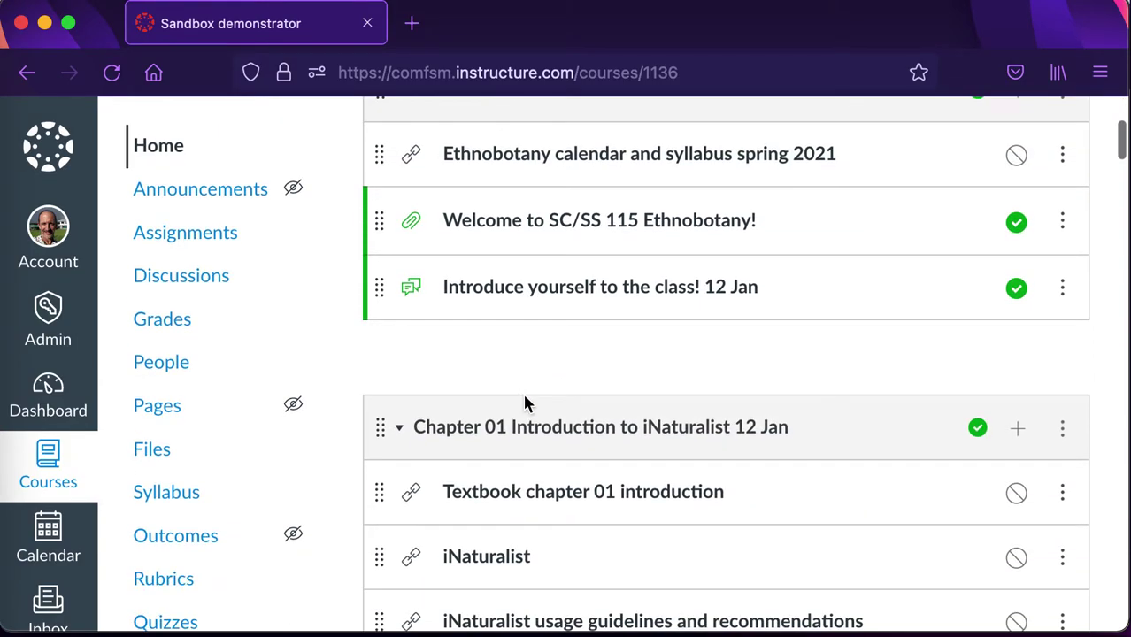
{"action": "scroll", "coordinate": [525, 403], "scroll_direction": "down", "scroll_amount": 1}
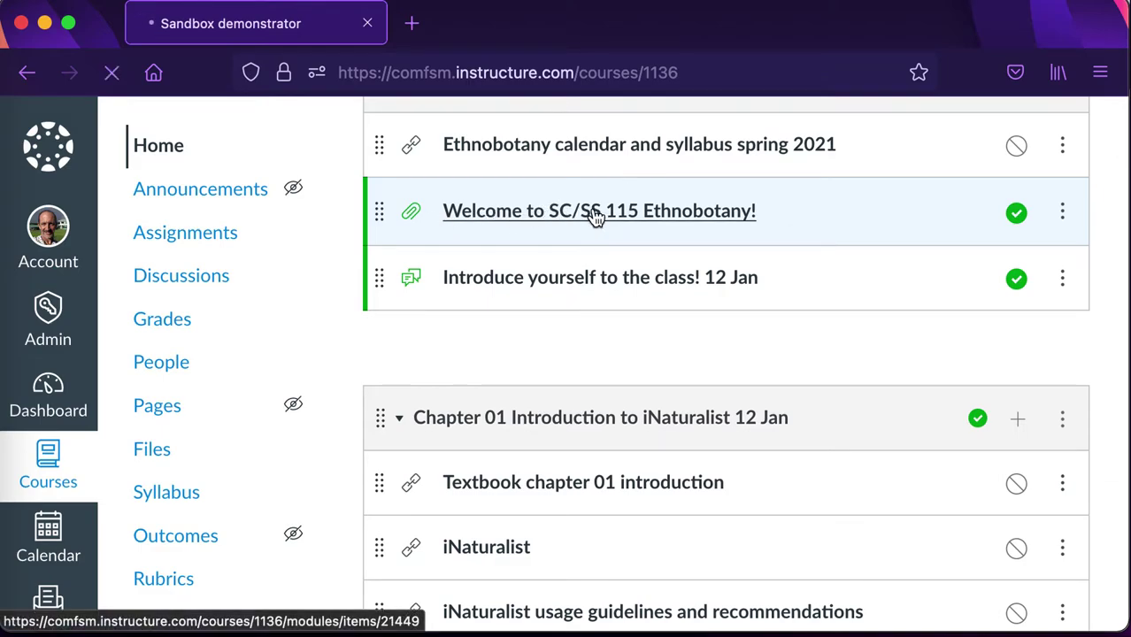
Preview the Welcome to SC/SS 115 Ethnobotany! file with its welcome text and FAQs
{"action": "left_click", "coordinate": [595, 214]}
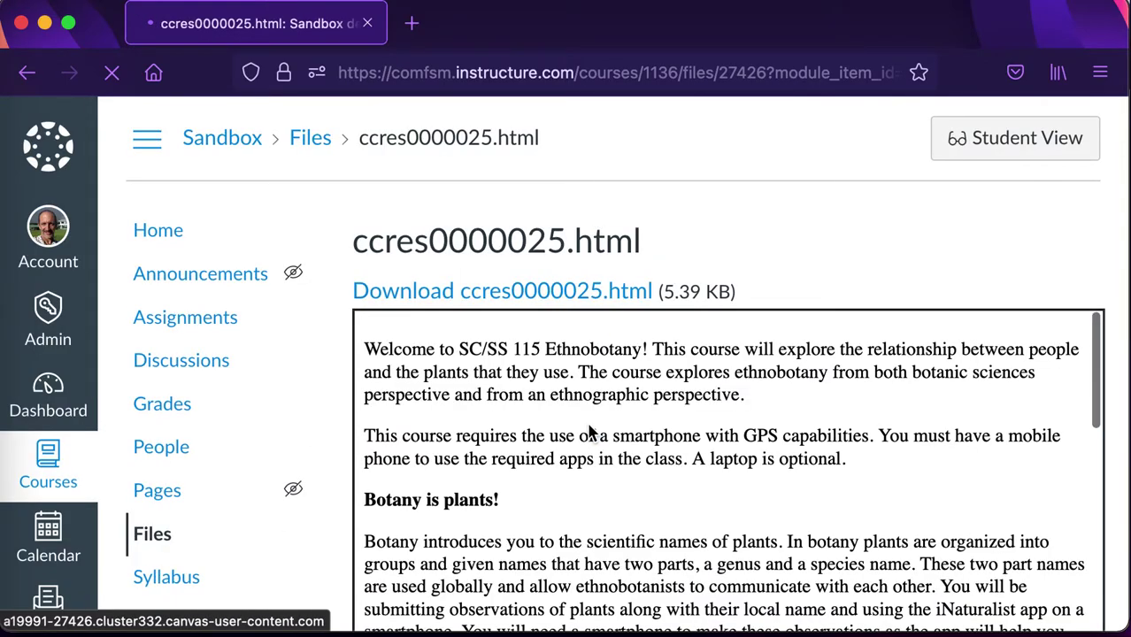
{"action": "scroll", "coordinate": [590, 430], "scroll_direction": "down", "scroll_amount": 5}
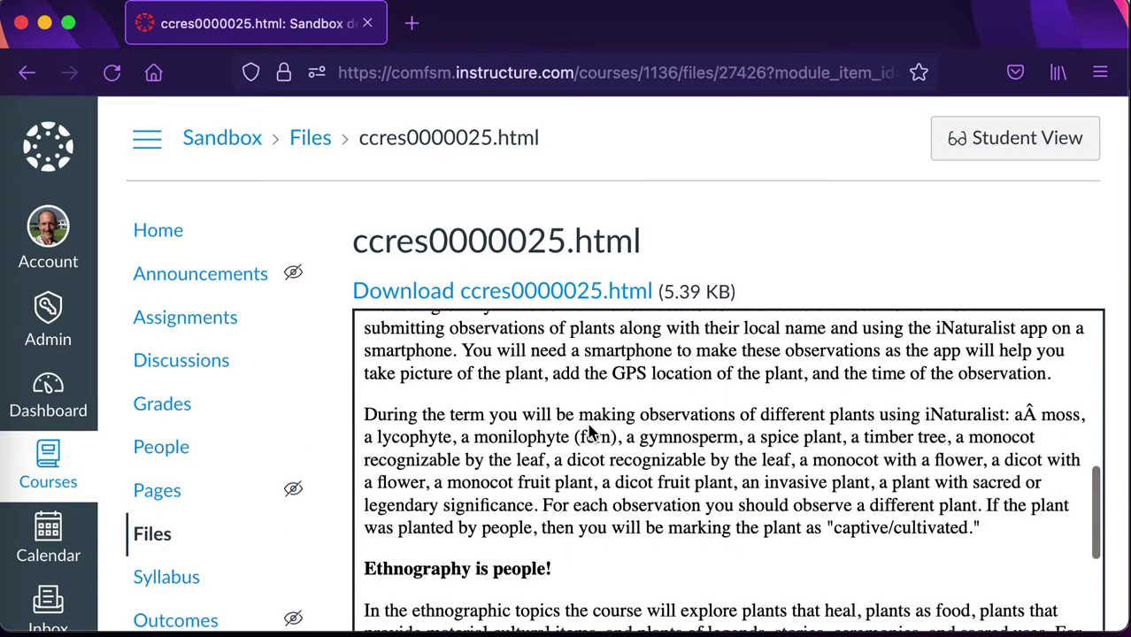
{"action": "scroll", "coordinate": [591, 430], "scroll_direction": "down", "scroll_amount": 2}
{"action": "scroll", "coordinate": [591, 430], "scroll_direction": "down", "scroll_amount": 1}
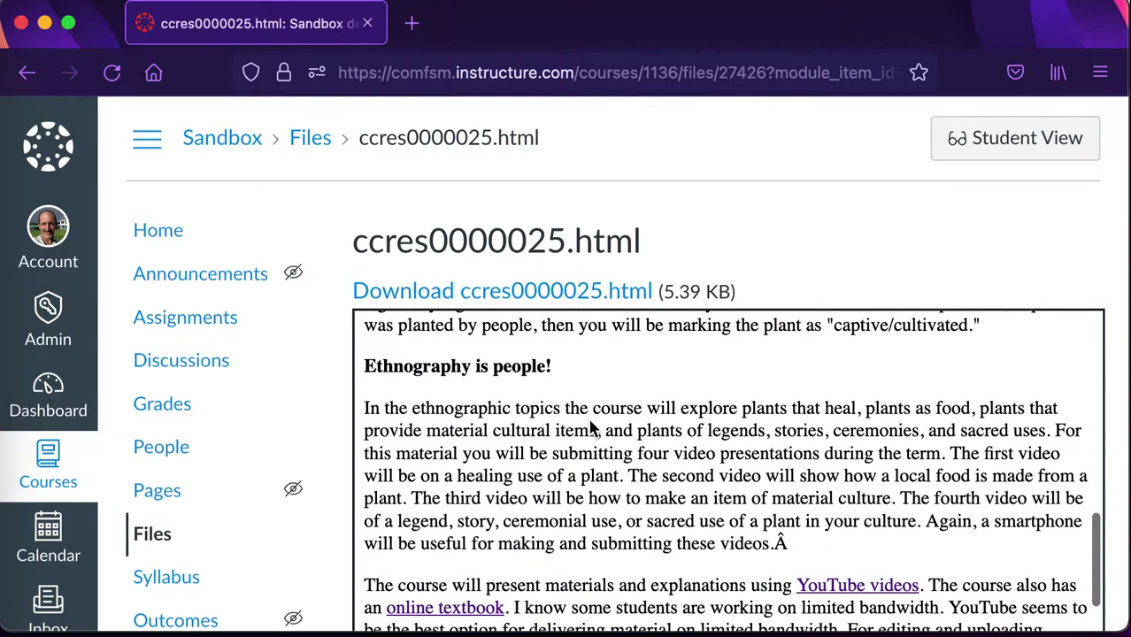
{"action": "scroll", "coordinate": [591, 430], "scroll_direction": "up", "scroll_amount": 1}
{"action": "scroll", "coordinate": [589, 423], "scroll_direction": "down", "scroll_amount": 15}
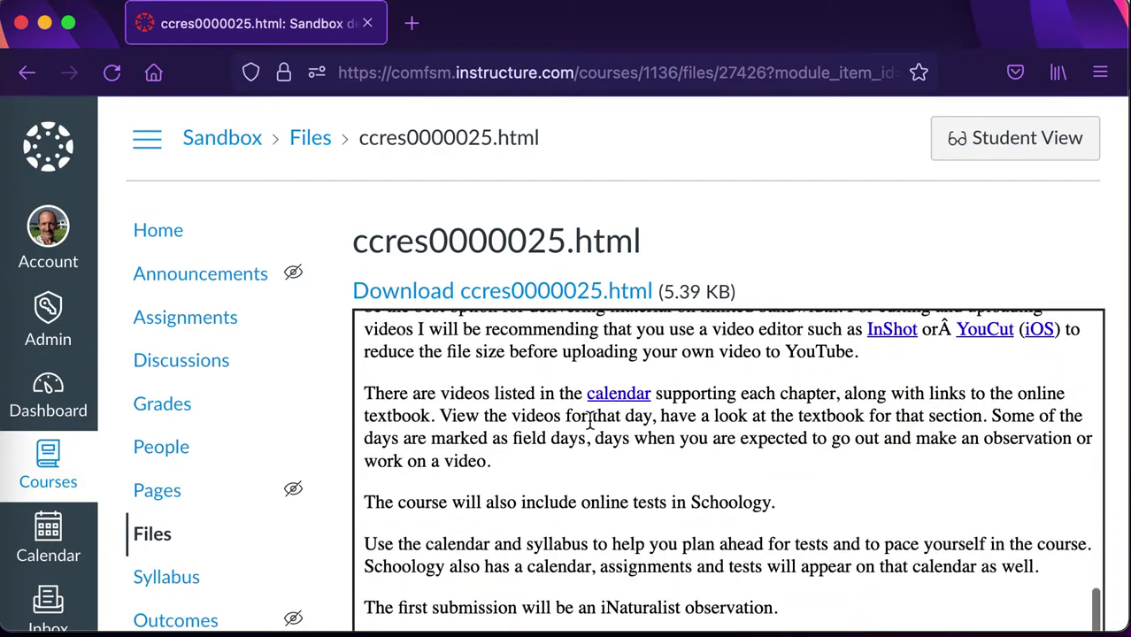
{"action": "scroll", "coordinate": [632, 439], "scroll_direction": "up", "scroll_amount": 20}
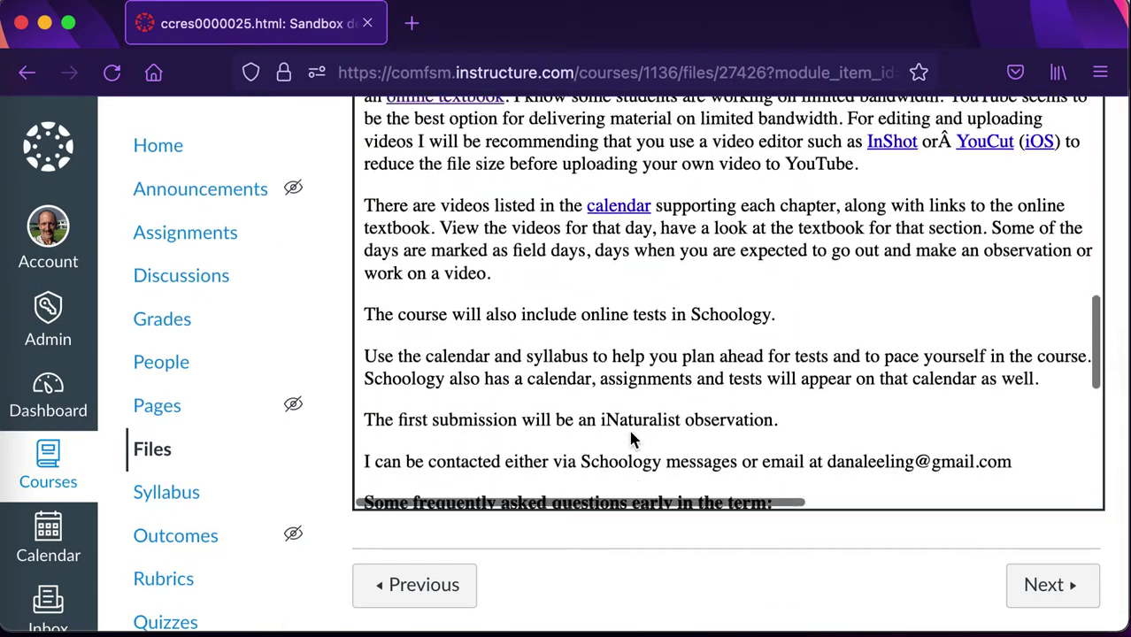
{"action": "scroll", "coordinate": [632, 439], "scroll_direction": "up", "scroll_amount": 3}
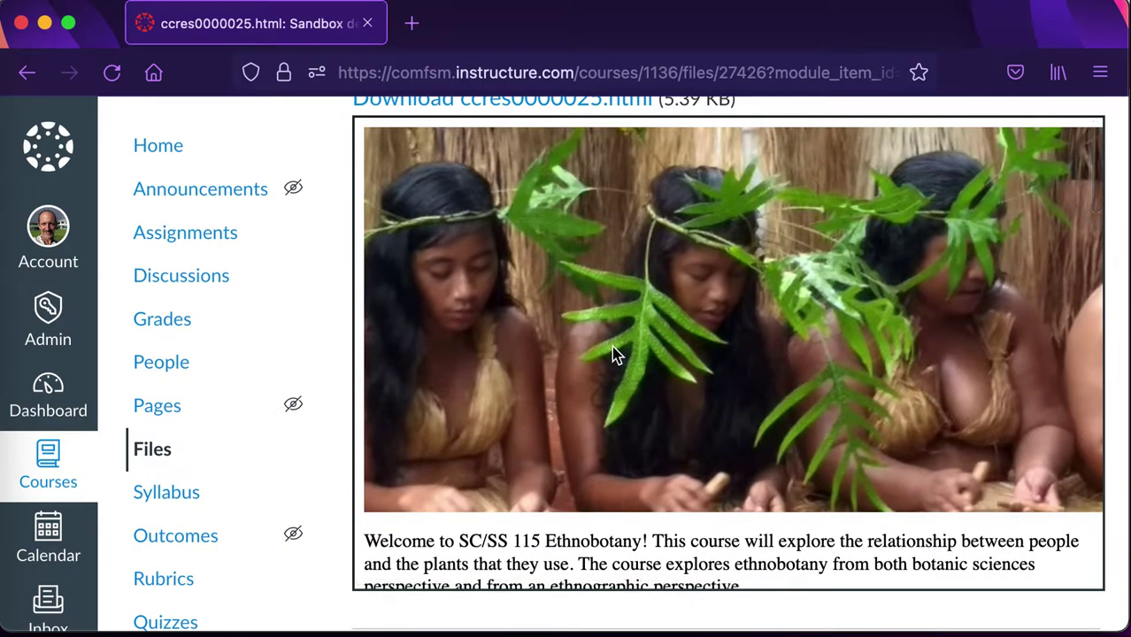
Save the dancers photo to the Desktop as dancers-kidou_5ff54a2a38377.jpg
{"action": "right_click", "coordinate": [617, 354]}
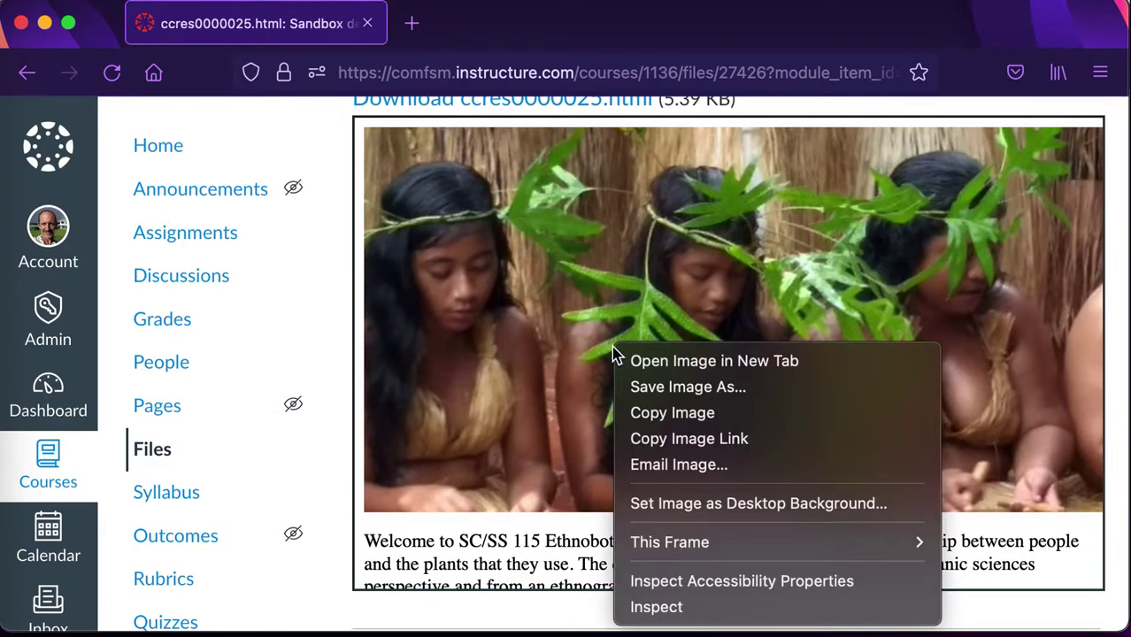
{"action": "left_click", "coordinate": [652, 387]}
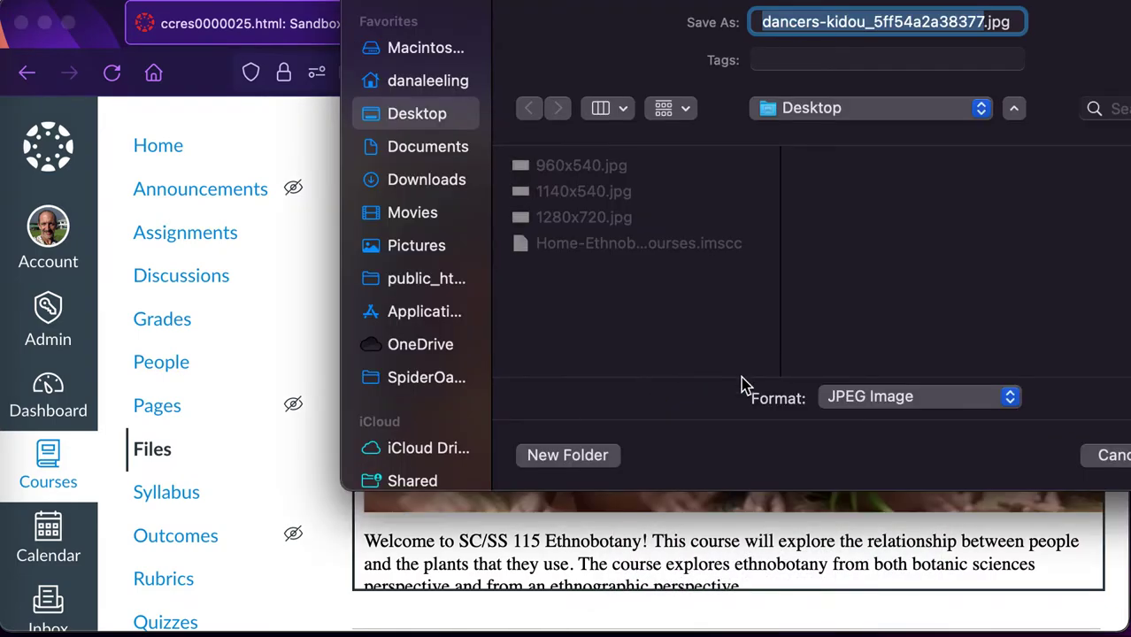
{"action": "key", "text": "Return"}
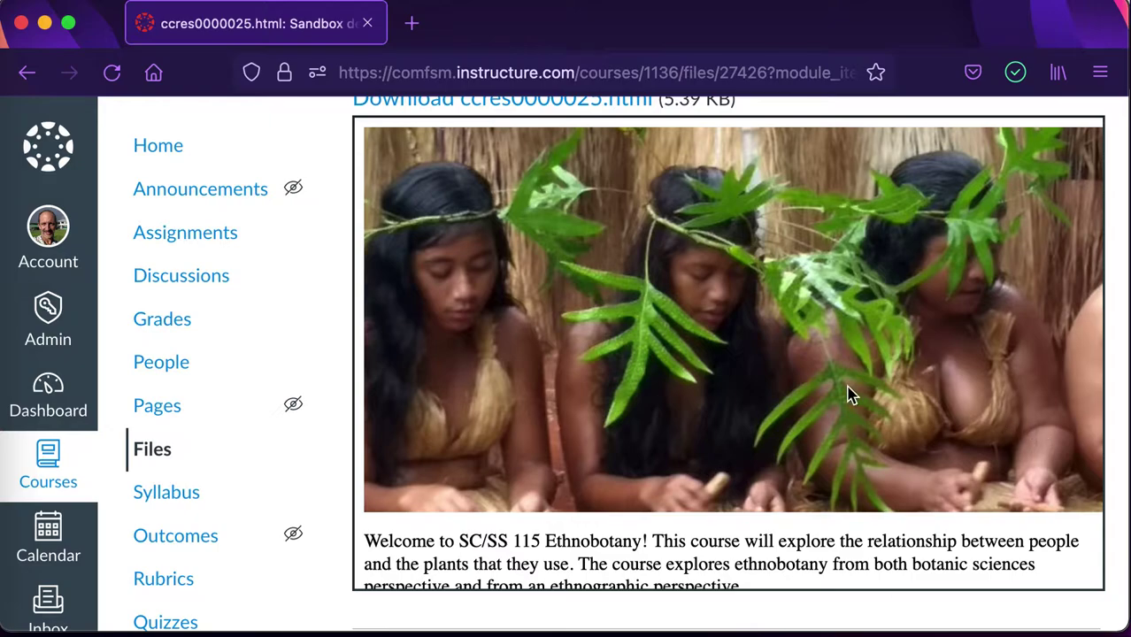
Select all the welcome text in the file preview for copying
{"action": "right_click", "coordinate": [721, 385]}
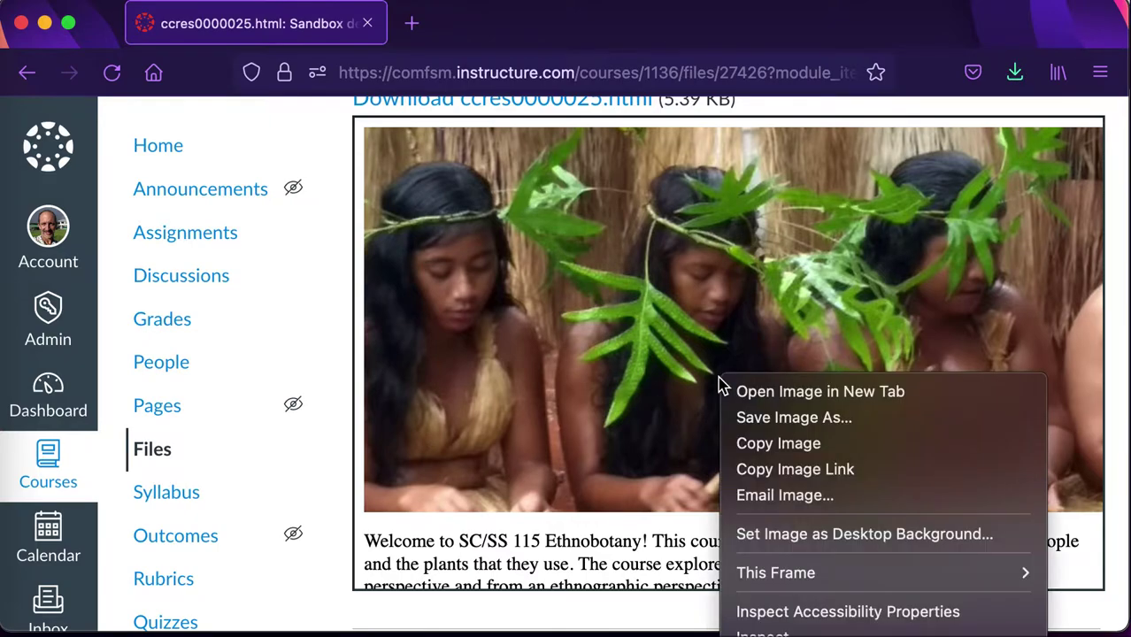
{"action": "left_click", "coordinate": [509, 535]}
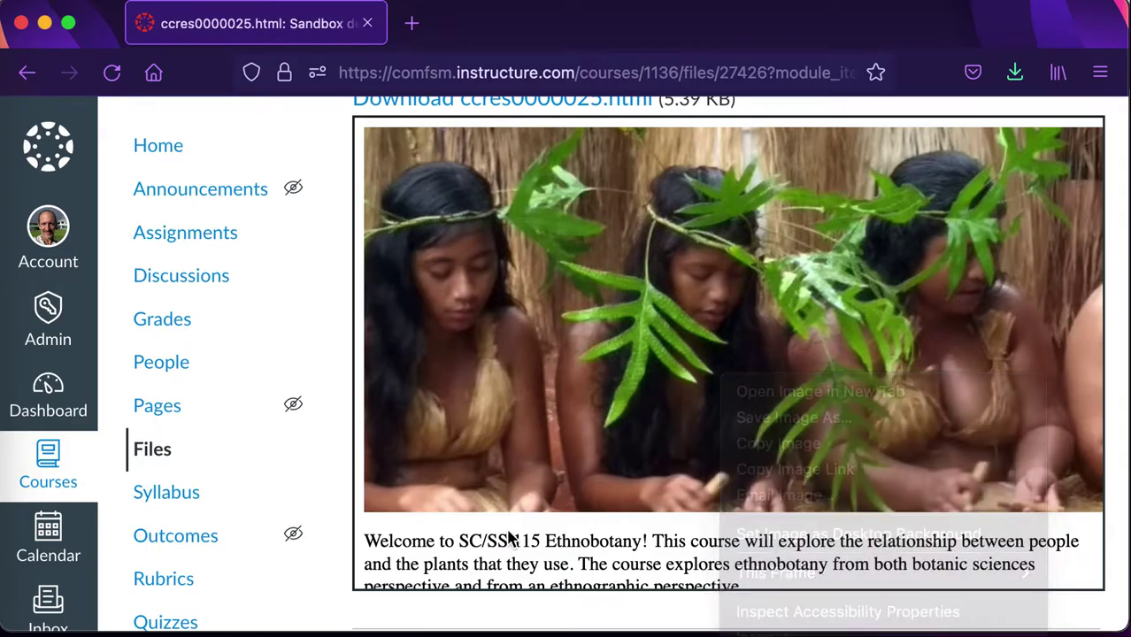
{"action": "left_click_drag", "start_coordinate": [367, 540], "coordinate": [749, 405]}
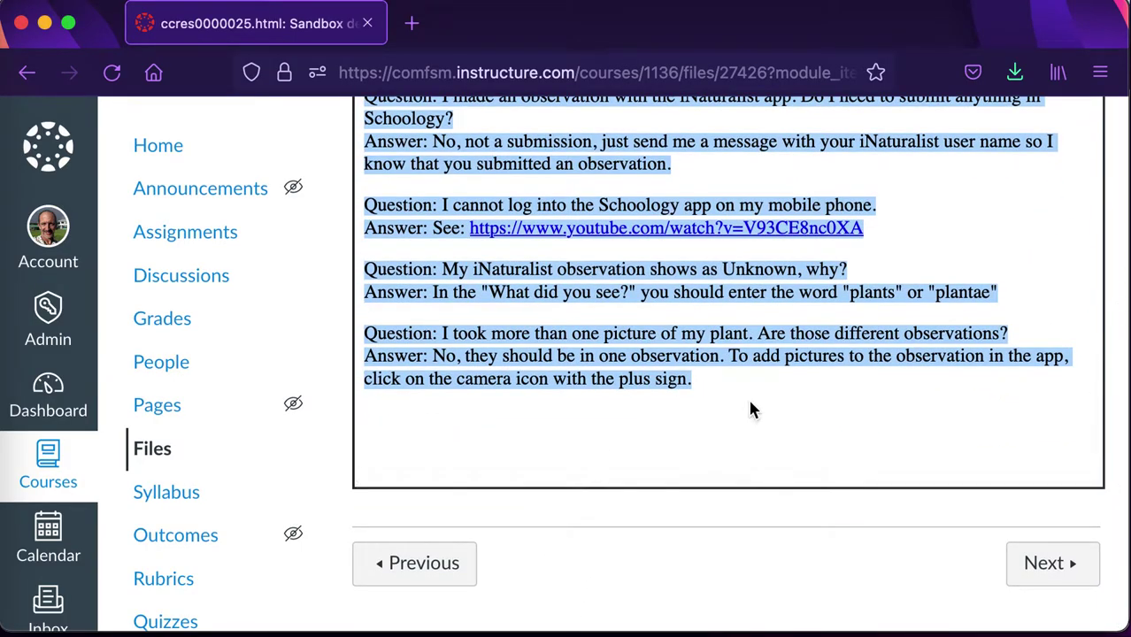
{"action": "scroll", "coordinate": [749, 409], "scroll_direction": "up", "scroll_amount": 8}
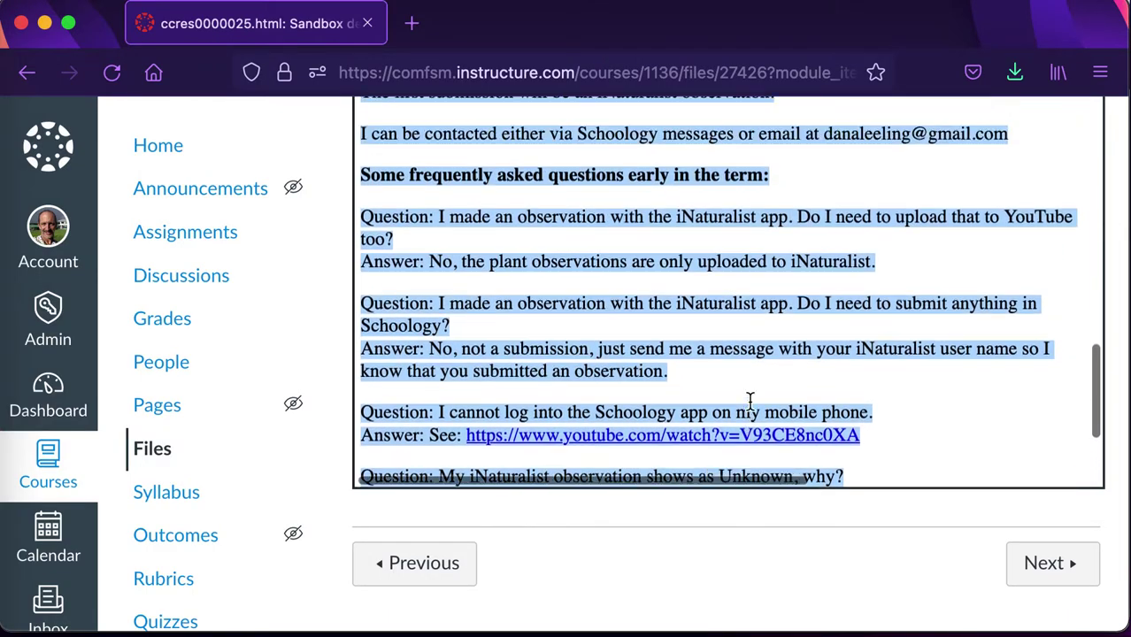
{"action": "scroll", "coordinate": [749, 401], "scroll_direction": "up", "scroll_amount": 10}
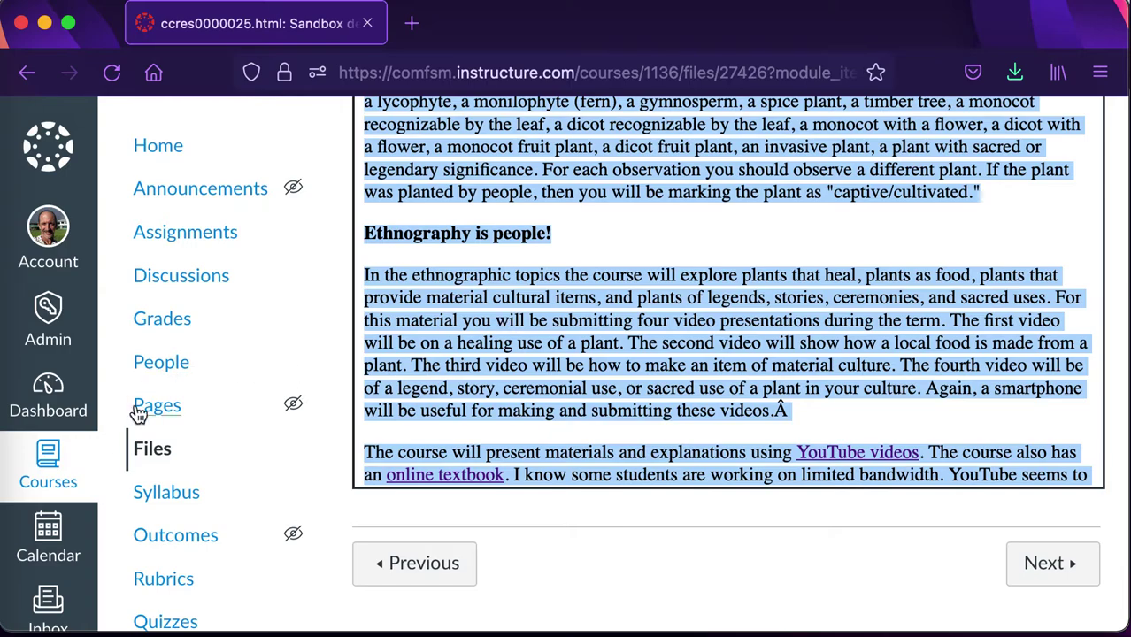
Create a new course page and paste the copied welcome text into its body
{"action": "left_click", "coordinate": [139, 415]}
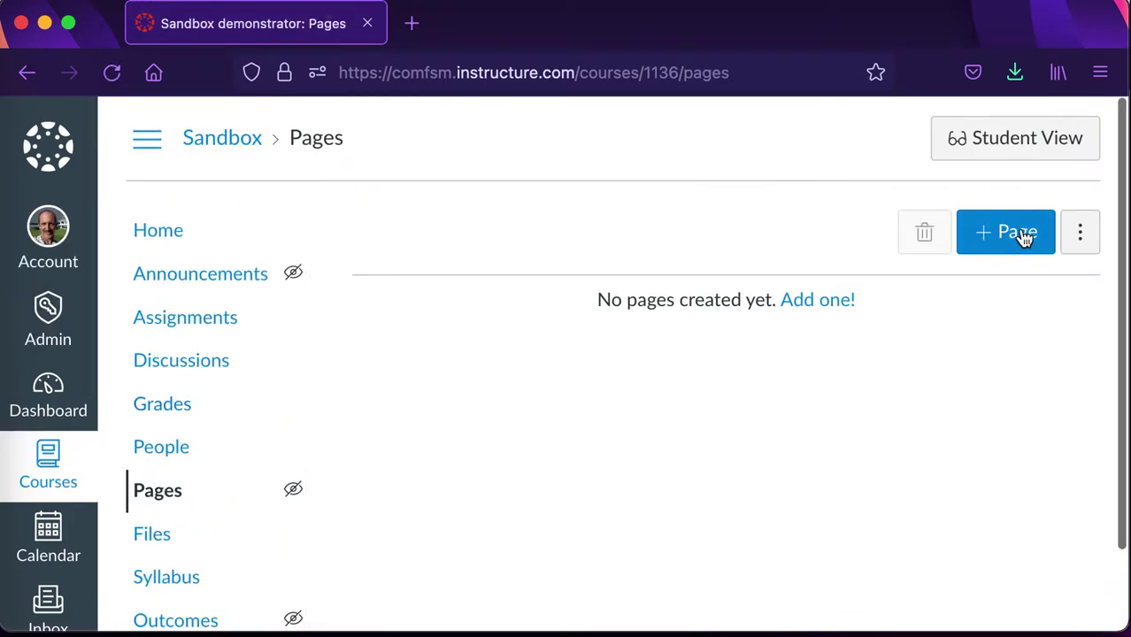
{"action": "left_click", "coordinate": [1018, 234]}
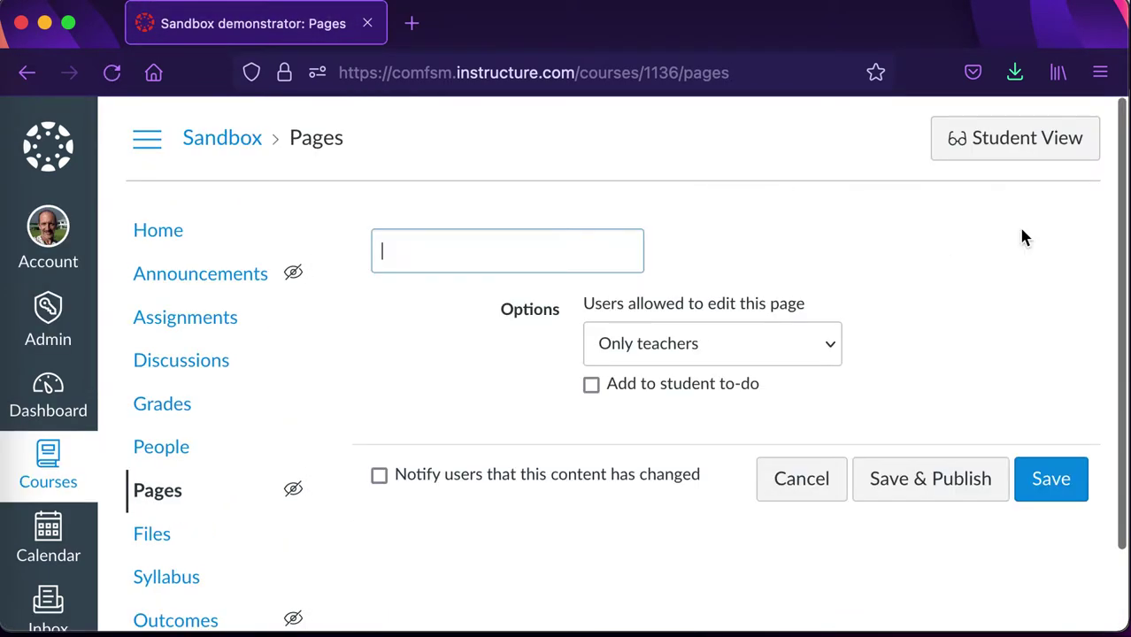
{"action": "left_click", "coordinate": [591, 454]}
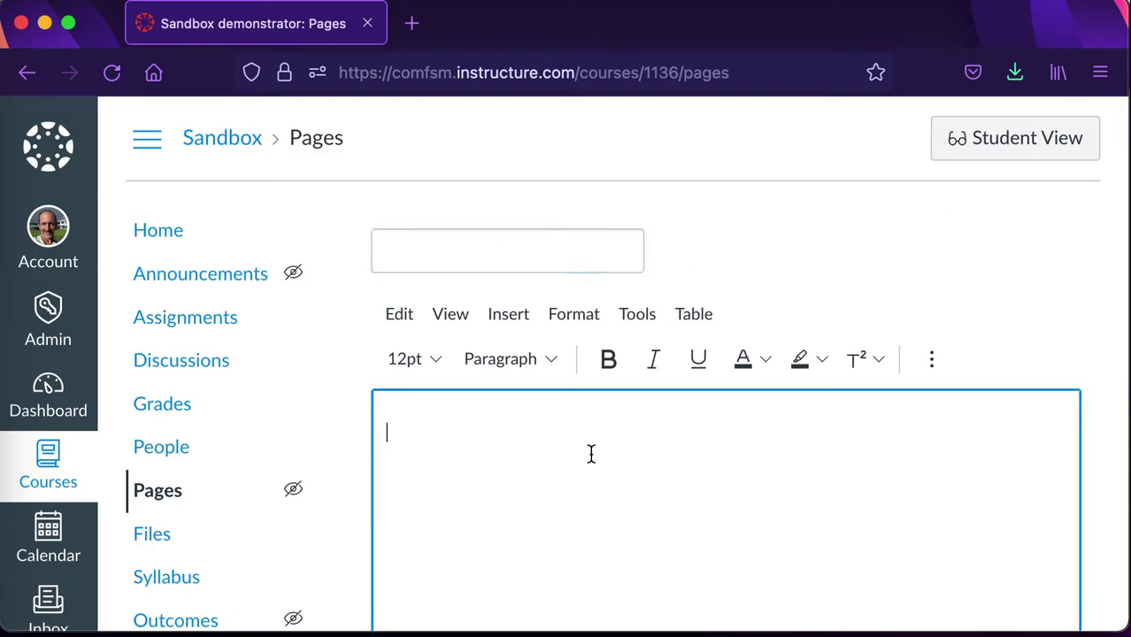
{"action": "key", "text": "super+v"}
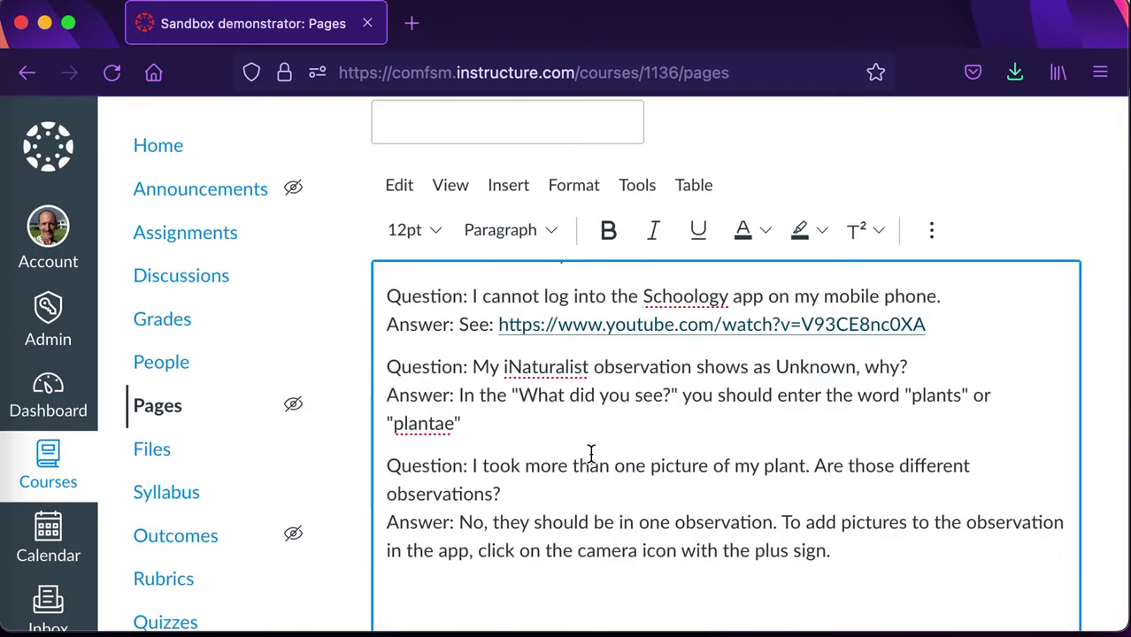
{"action": "scroll", "coordinate": [591, 454], "scroll_direction": "up", "scroll_amount": 20}
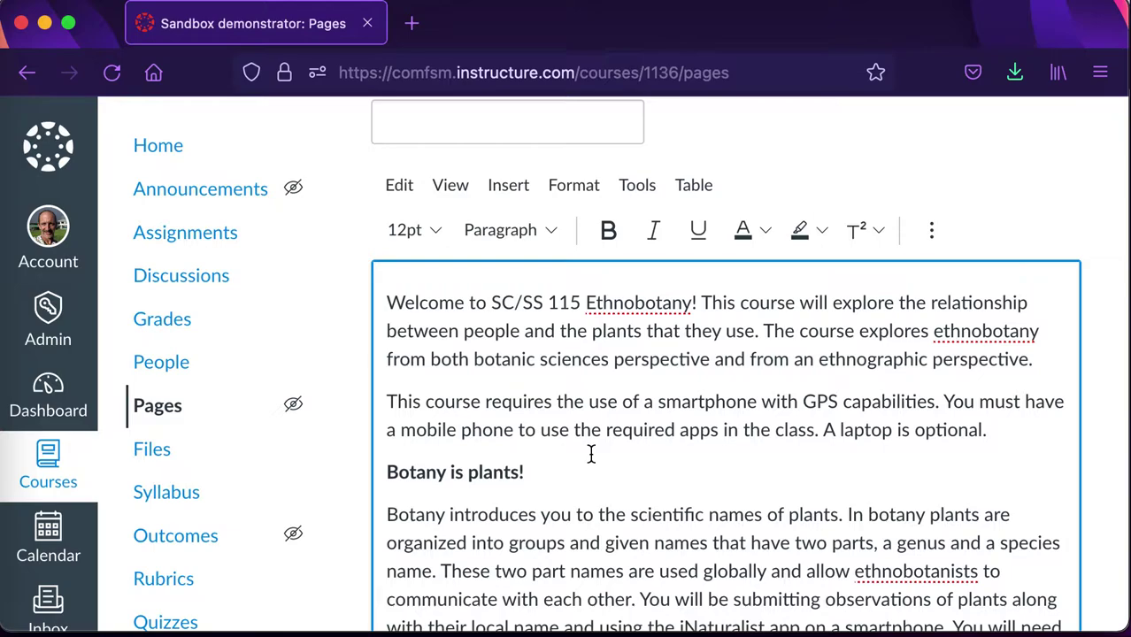
{"action": "scroll", "coordinate": [591, 454], "scroll_direction": "up", "scroll_amount": 1}
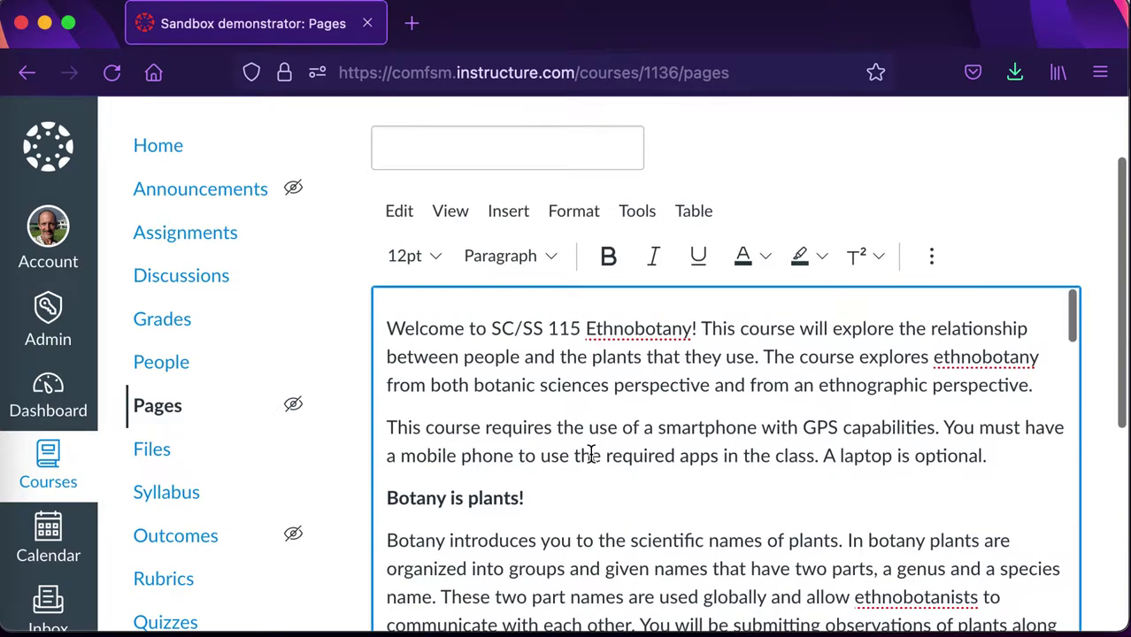
Upload and embed the dancers photo above the welcome text with alt text 'Dancers'
{"action": "left_click", "coordinate": [390, 328]}
{"action": "key", "text": "Return"}
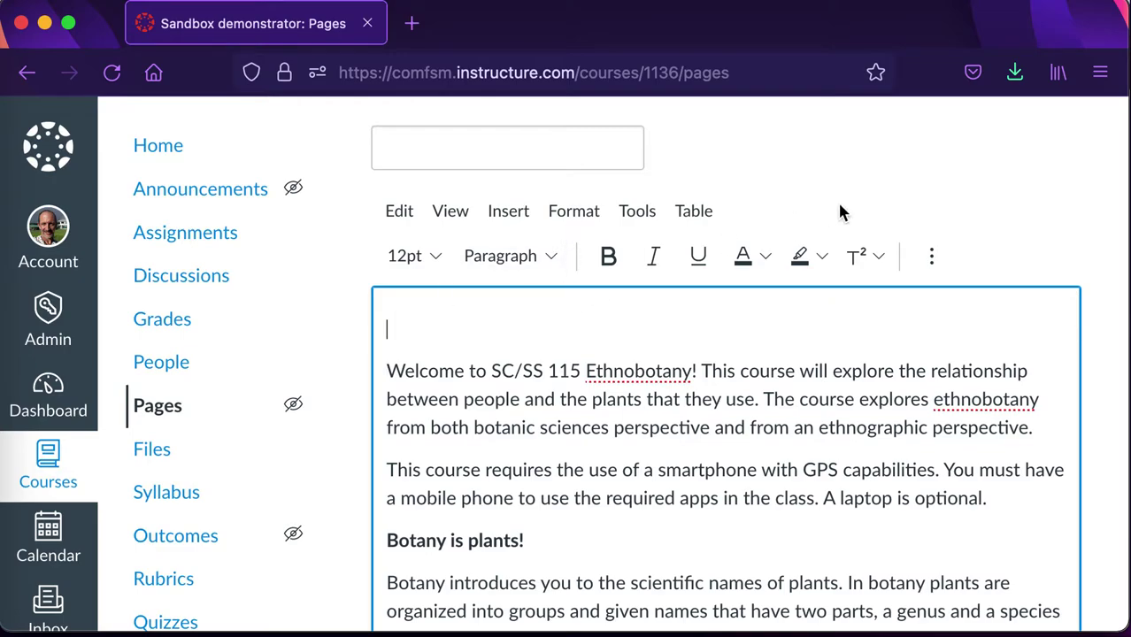
{"action": "left_click", "coordinate": [932, 259]}
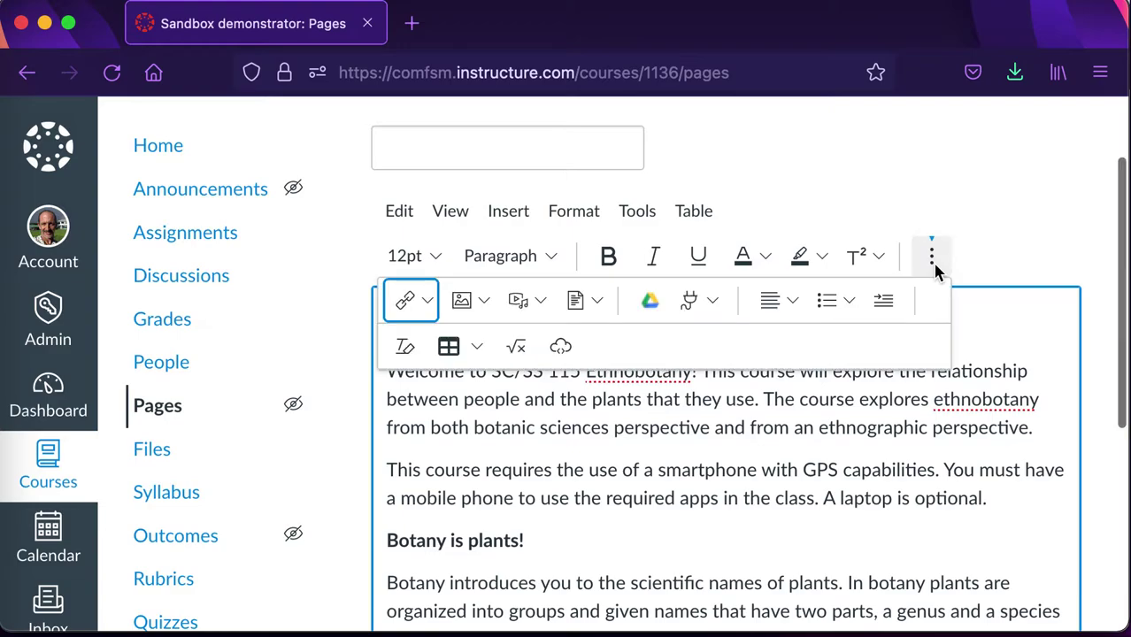
{"action": "left_click", "coordinate": [461, 300]}
{"action": "scroll", "coordinate": [558, 450], "scroll_direction": "down", "scroll_amount": 5}
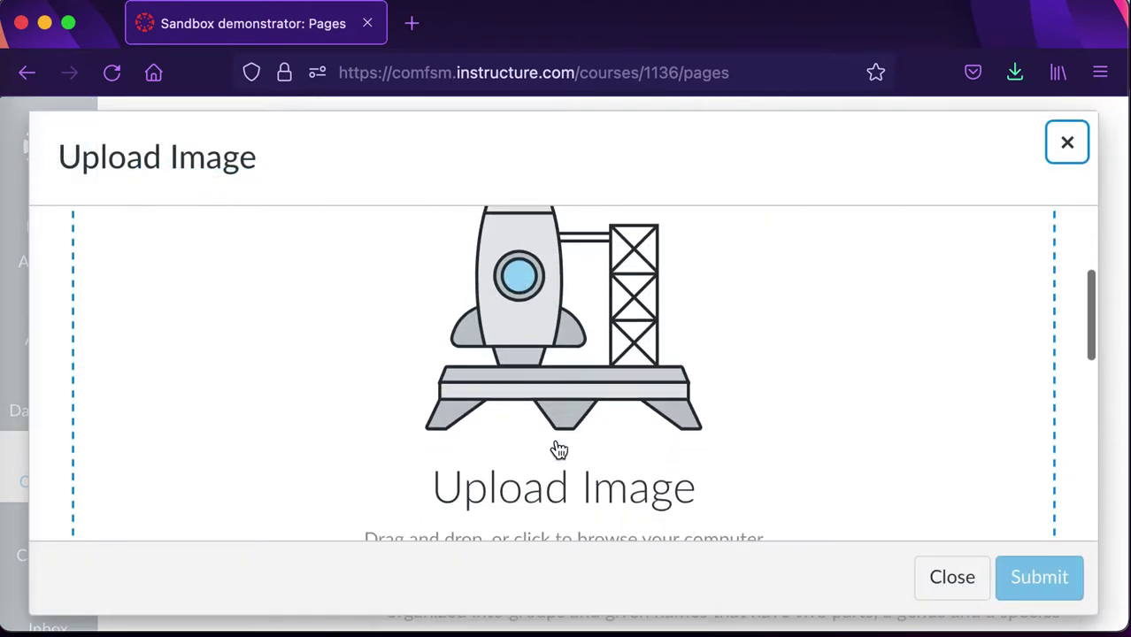
{"action": "left_click", "coordinate": [573, 426]}
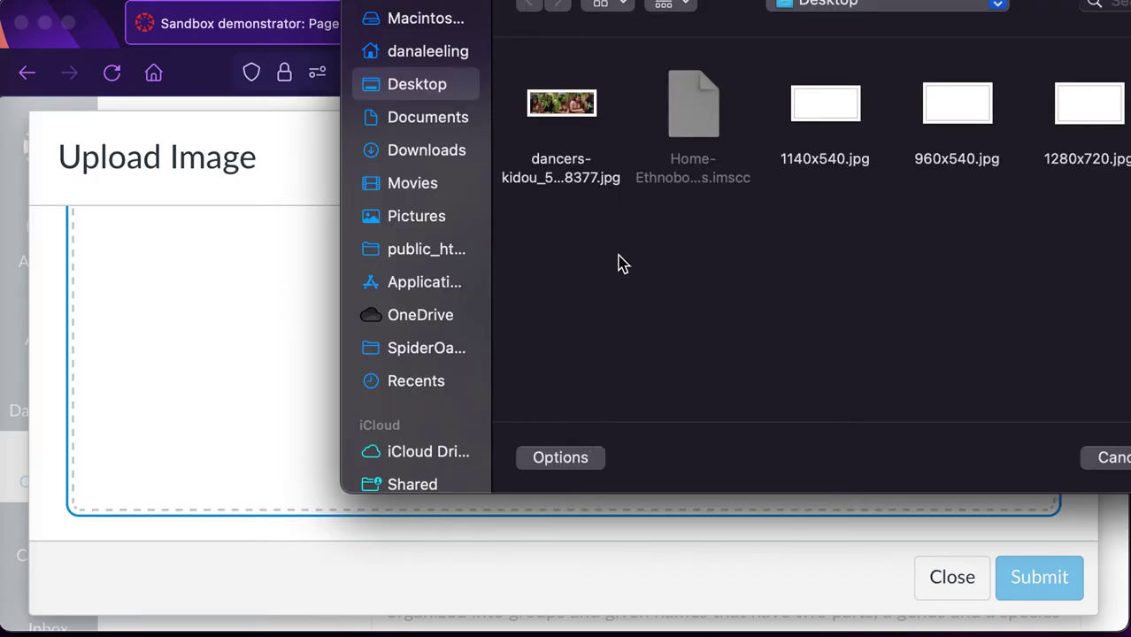
{"action": "double_click", "coordinate": [580, 106]}
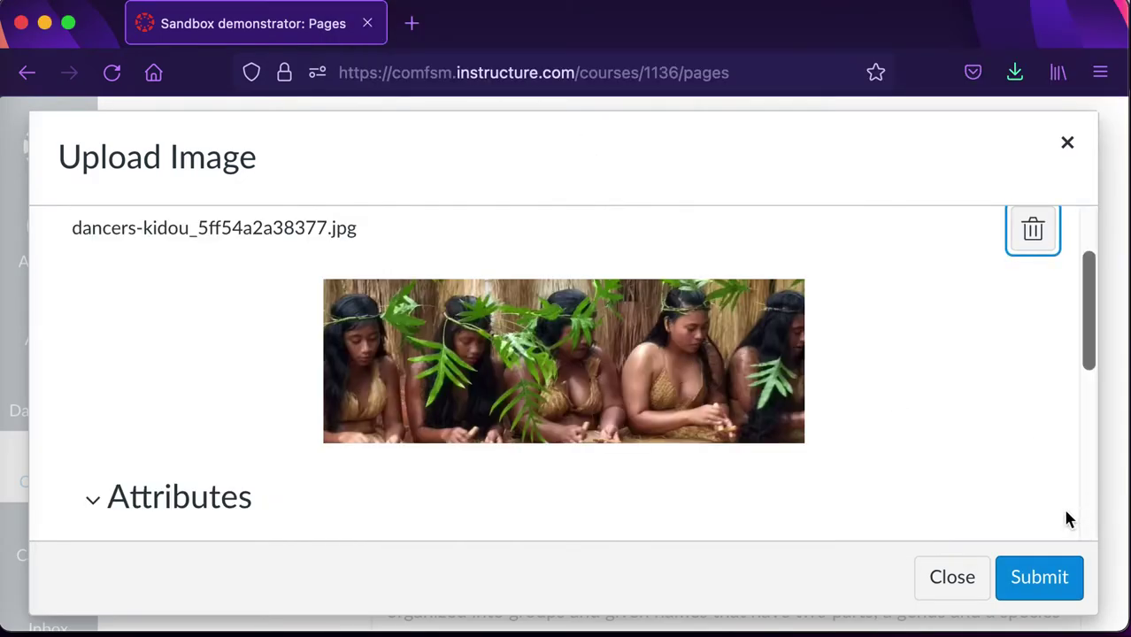
{"action": "scroll", "coordinate": [927, 452], "scroll_direction": "down", "scroll_amount": 5}
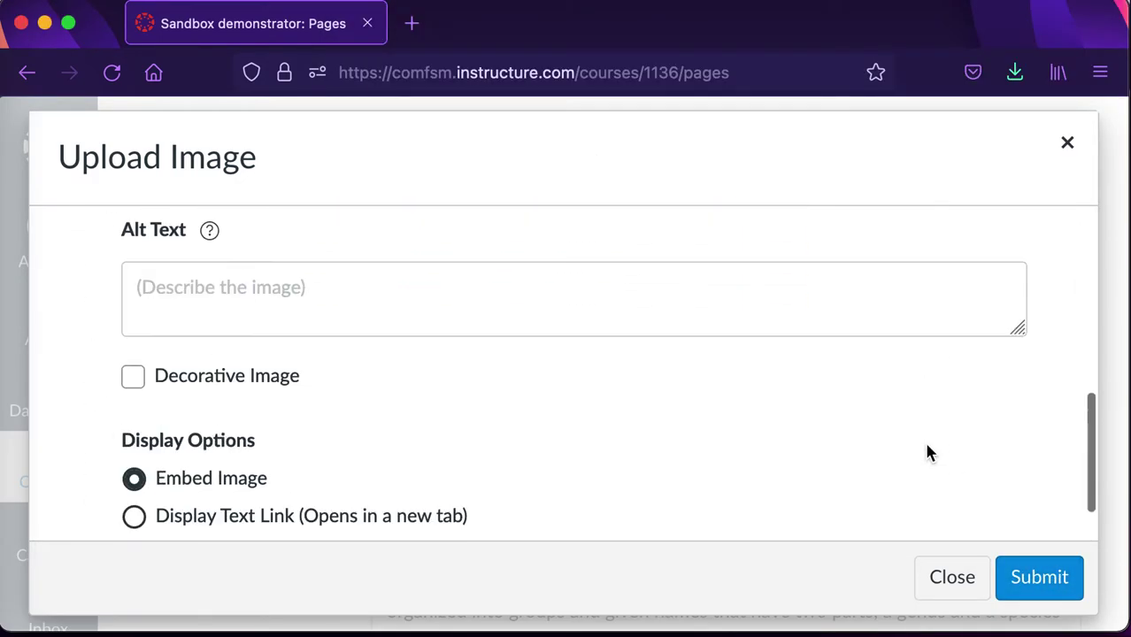
{"action": "left_click", "coordinate": [667, 304]}
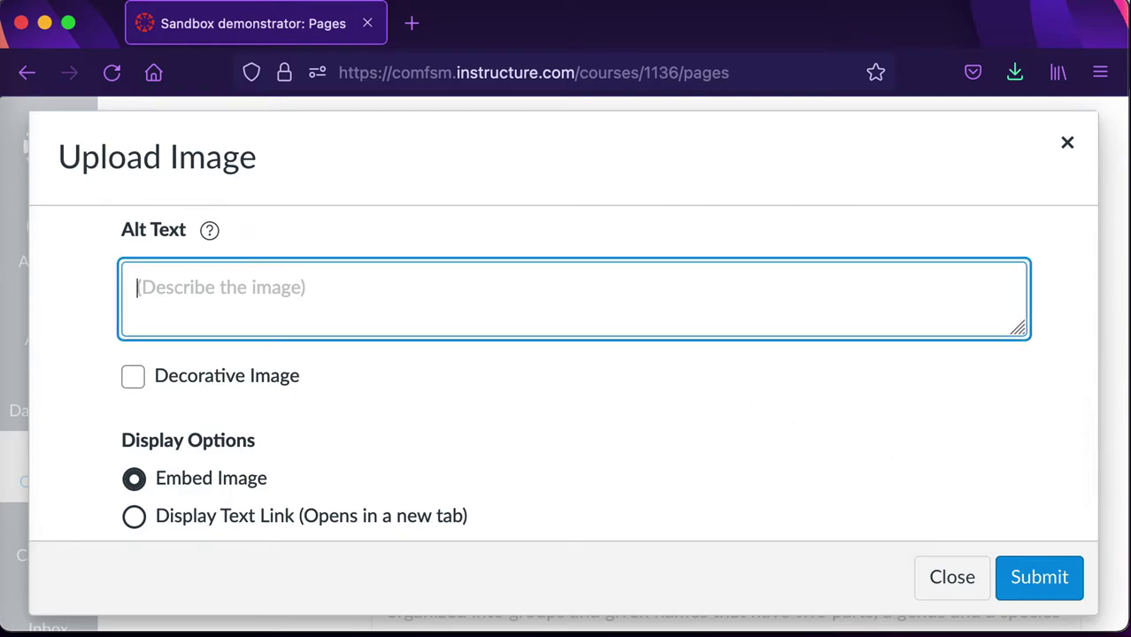
{"action": "type", "text": "Dancers"}
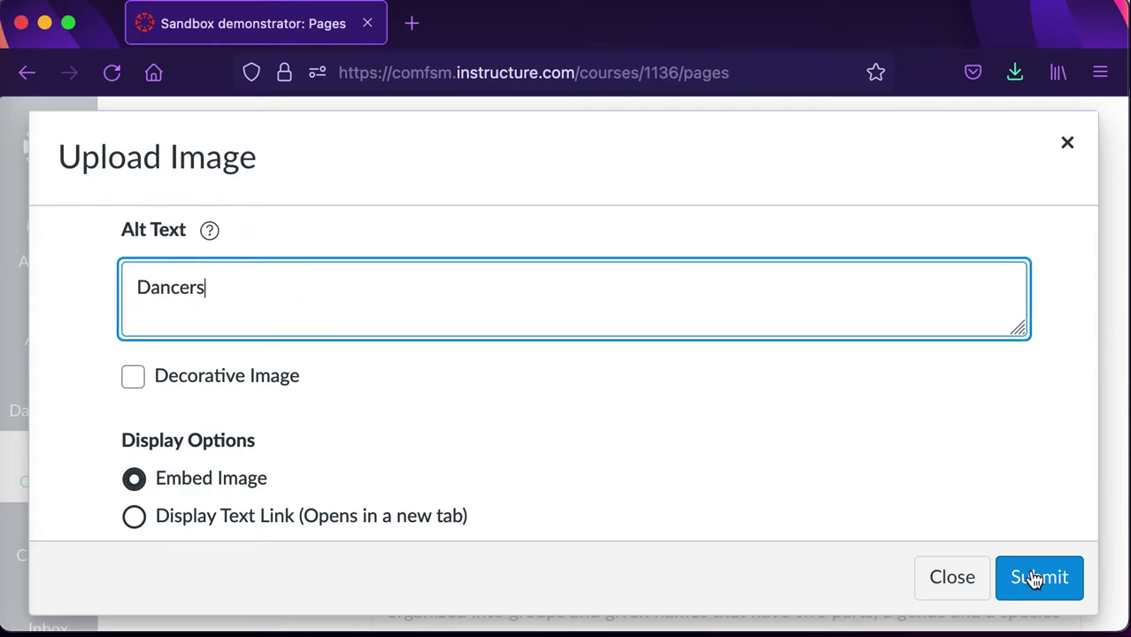
{"action": "left_click", "coordinate": [1035, 580]}
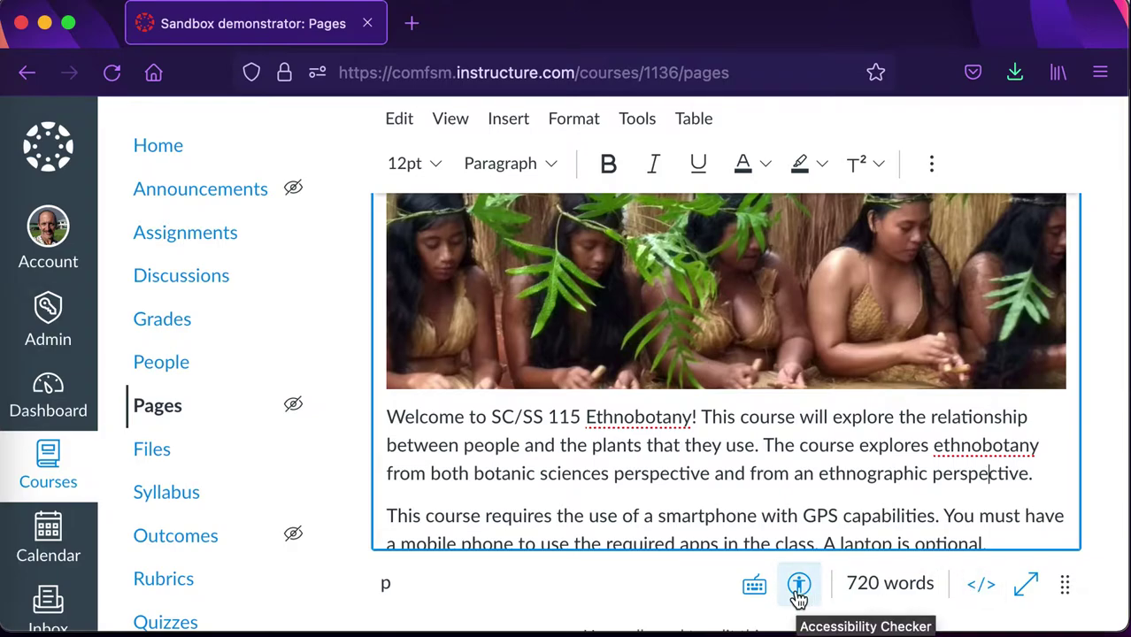
Title the new page 'Welcome to Ethnobotany!' and save and publish it
{"action": "scroll", "coordinate": [814, 433], "scroll_direction": "up", "scroll_amount": 2}
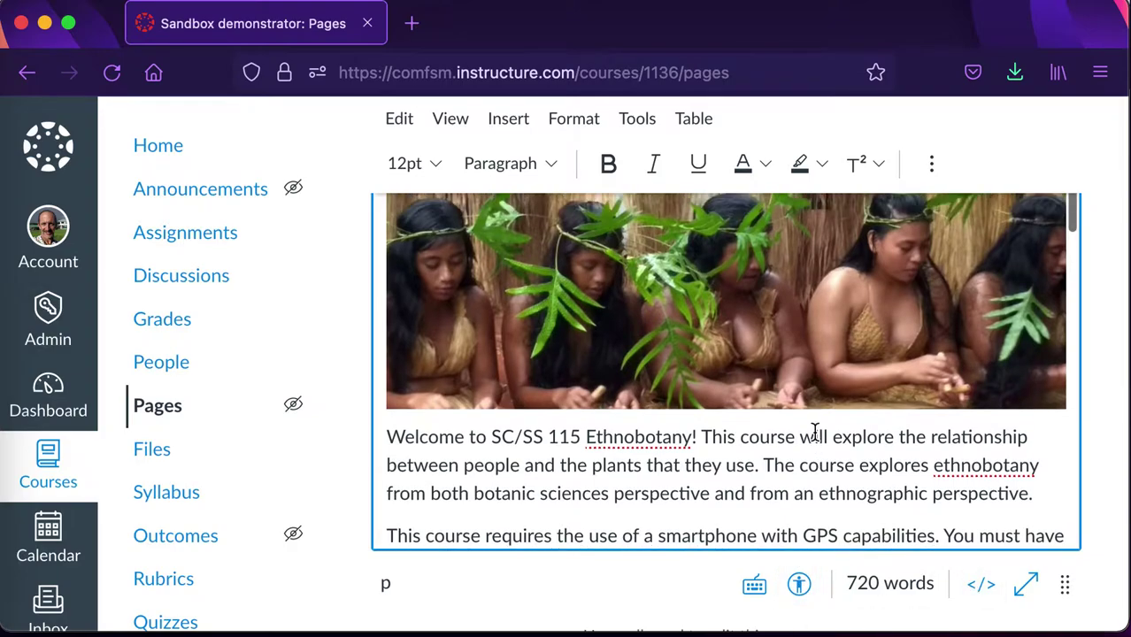
{"action": "scroll", "coordinate": [814, 433], "scroll_direction": "down", "scroll_amount": 3}
{"action": "scroll", "coordinate": [816, 437], "scroll_direction": "up", "scroll_amount": 6}
{"action": "scroll", "coordinate": [814, 433], "scroll_direction": "down", "scroll_amount": 1}
{"action": "left_click", "coordinate": [595, 263]}
{"action": "type", "text": "Welcome to Ethnobotany!"}
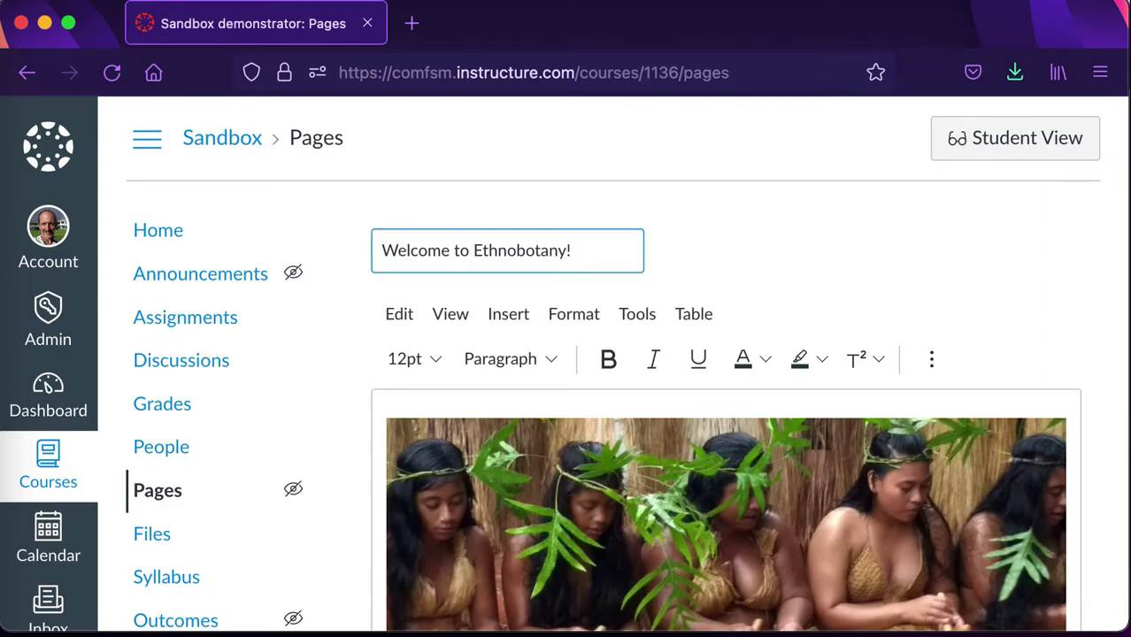
{"action": "scroll", "coordinate": [594, 263], "scroll_direction": "down", "scroll_amount": 10}
{"action": "scroll", "coordinate": [595, 262], "scroll_direction": "down", "scroll_amount": 2}
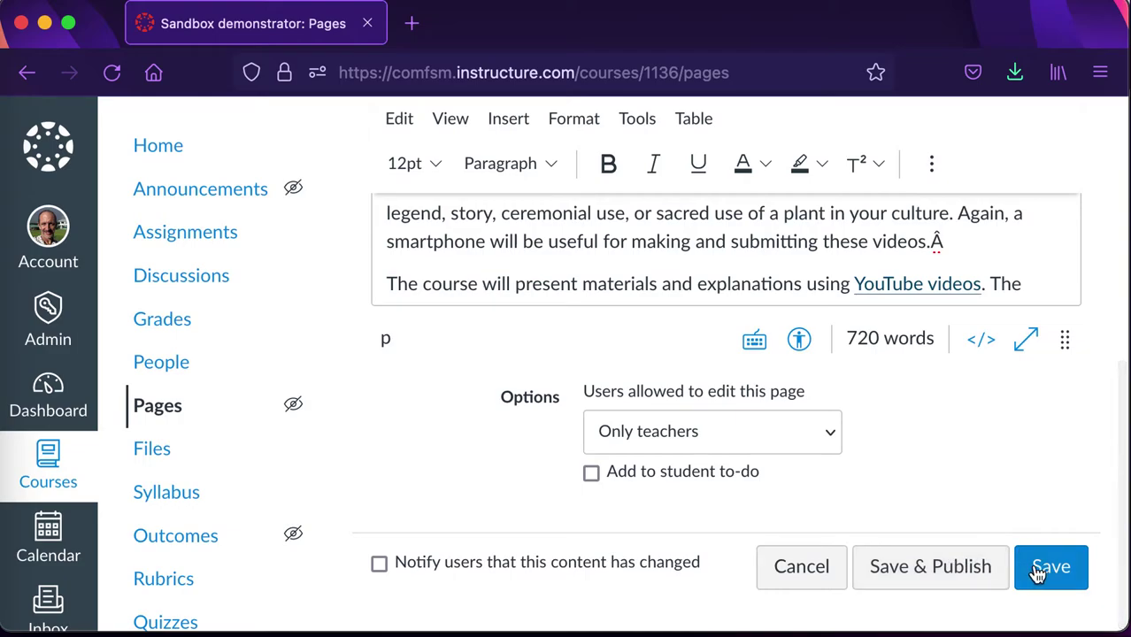
{"action": "left_click", "coordinate": [962, 571]}
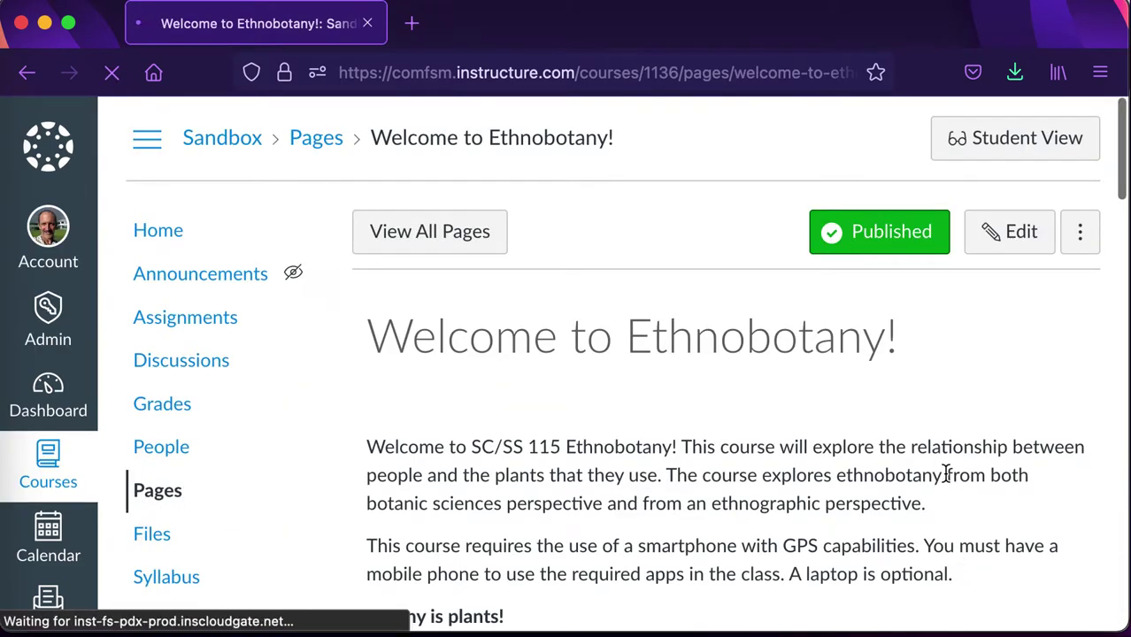
{"action": "scroll", "coordinate": [946, 478], "scroll_direction": "down", "scroll_amount": 3}
{"action": "scroll", "coordinate": [946, 481], "scroll_direction": "down", "scroll_amount": 3}
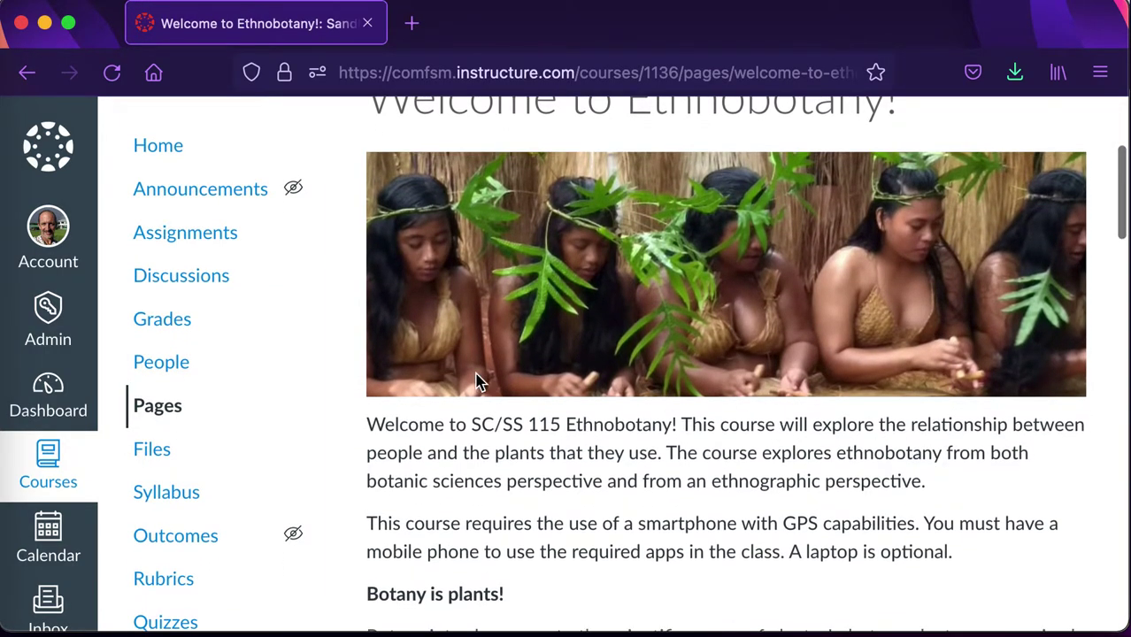
{"action": "scroll", "coordinate": [190, 531], "scroll_direction": "down", "scroll_amount": 4}
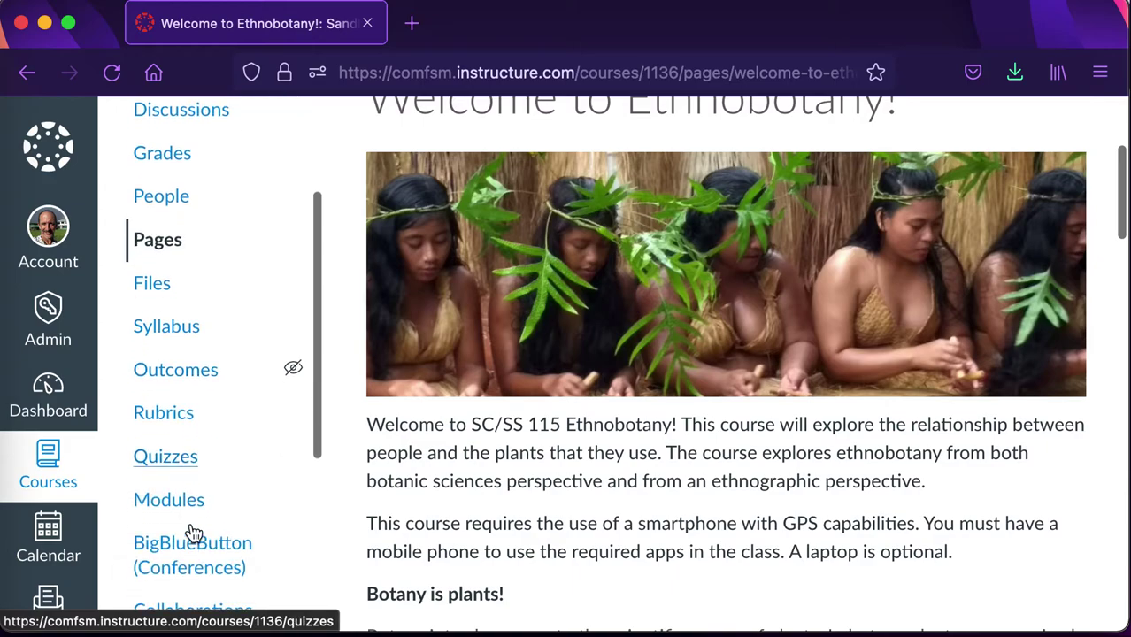
Preview the Welcome to SC/SS 115 Ethnobotany! file item from Modules, then return to Modules
{"action": "left_click", "coordinate": [186, 488]}
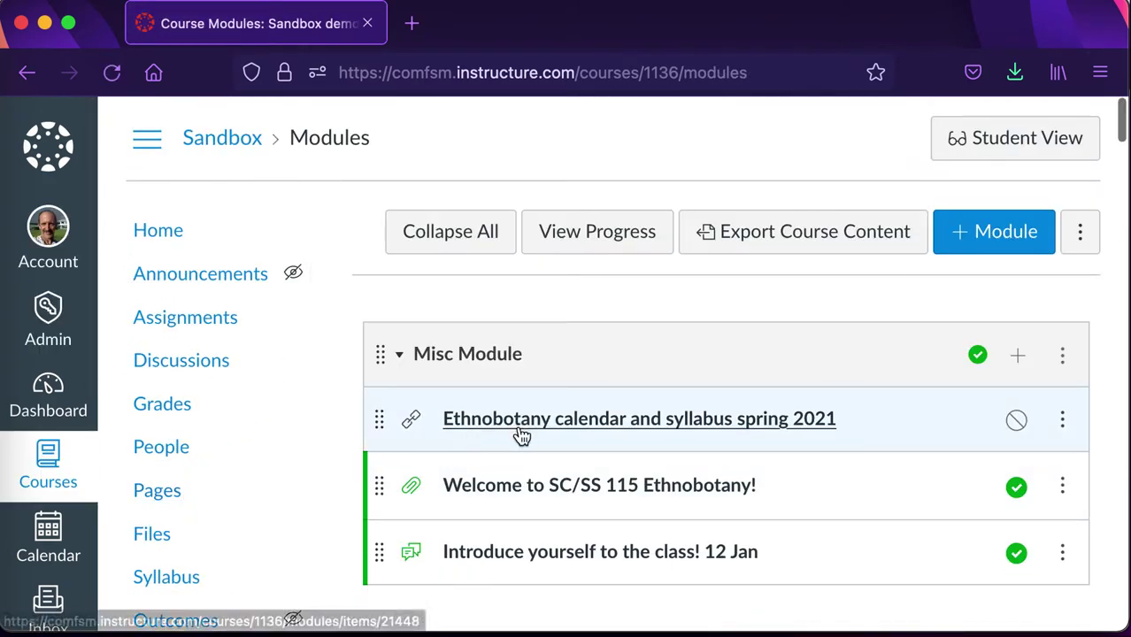
{"action": "left_click", "coordinate": [523, 489]}
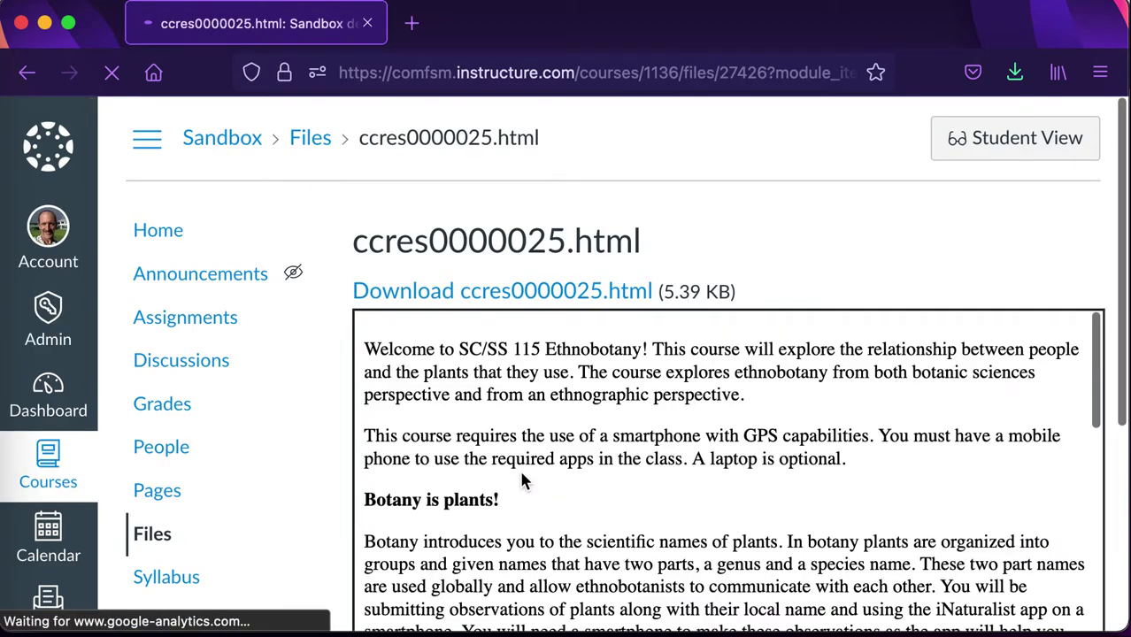
{"action": "scroll", "coordinate": [573, 454], "scroll_direction": "down", "scroll_amount": 5}
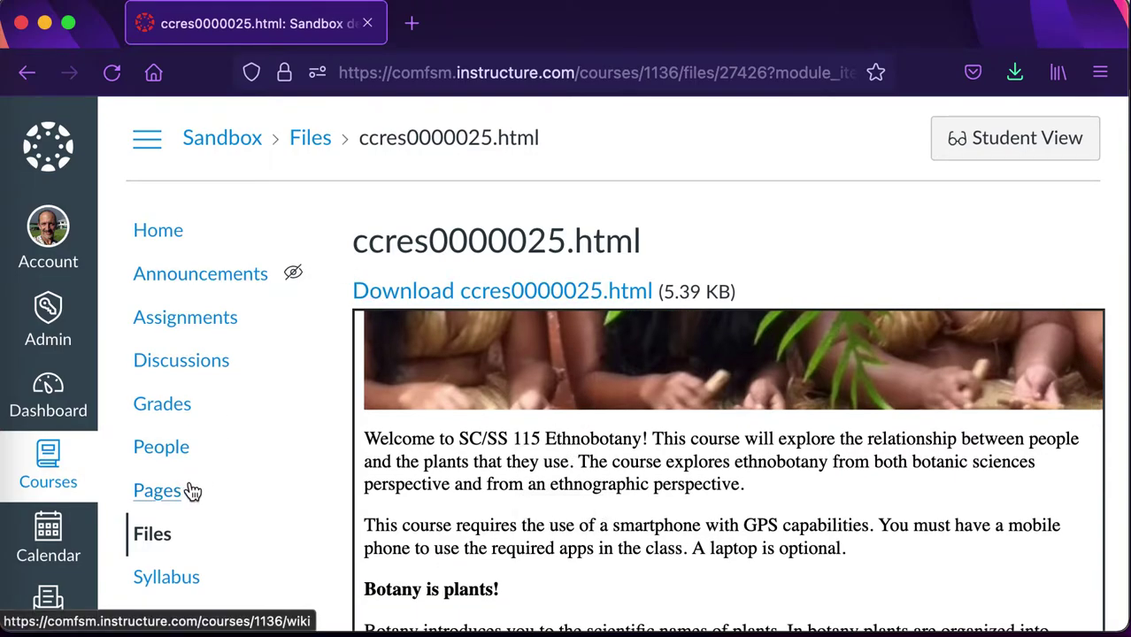
{"action": "scroll", "coordinate": [202, 374], "scroll_direction": "down", "scroll_amount": 5}
{"action": "left_click", "coordinate": [181, 285]}
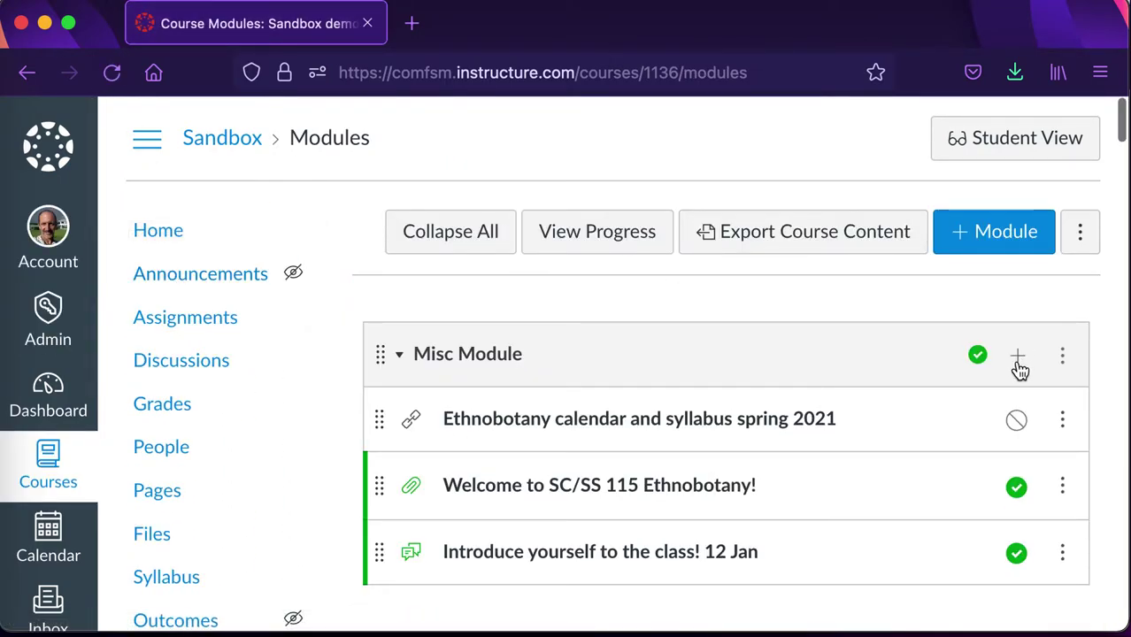
{"action": "scroll", "coordinate": [947, 437], "scroll_direction": "down", "scroll_amount": 1}
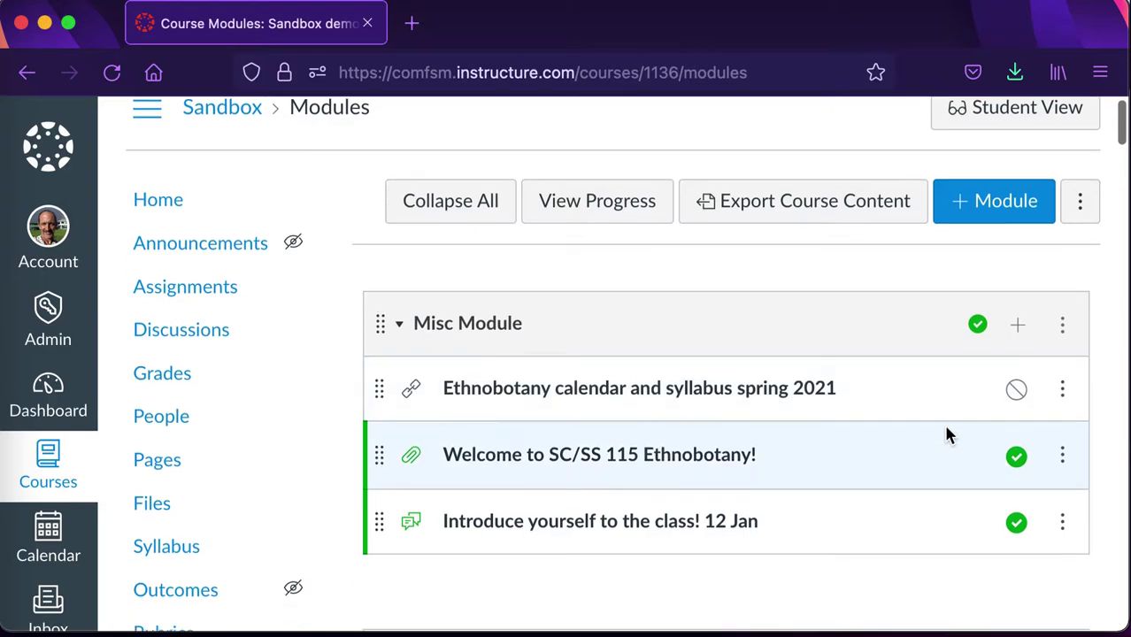
Add the Welcome to Ethnobotany! page as a new item in Misc Module
{"action": "left_click", "coordinate": [1017, 325]}
{"action": "left_click", "coordinate": [992, 132]}
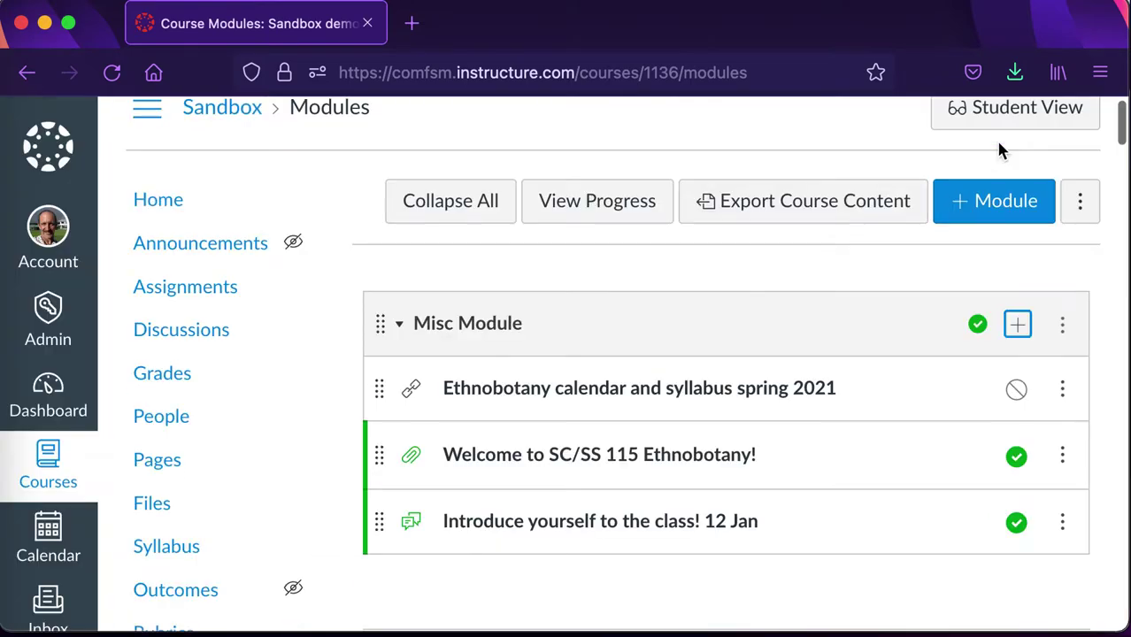
{"action": "left_click", "coordinate": [1017, 325]}
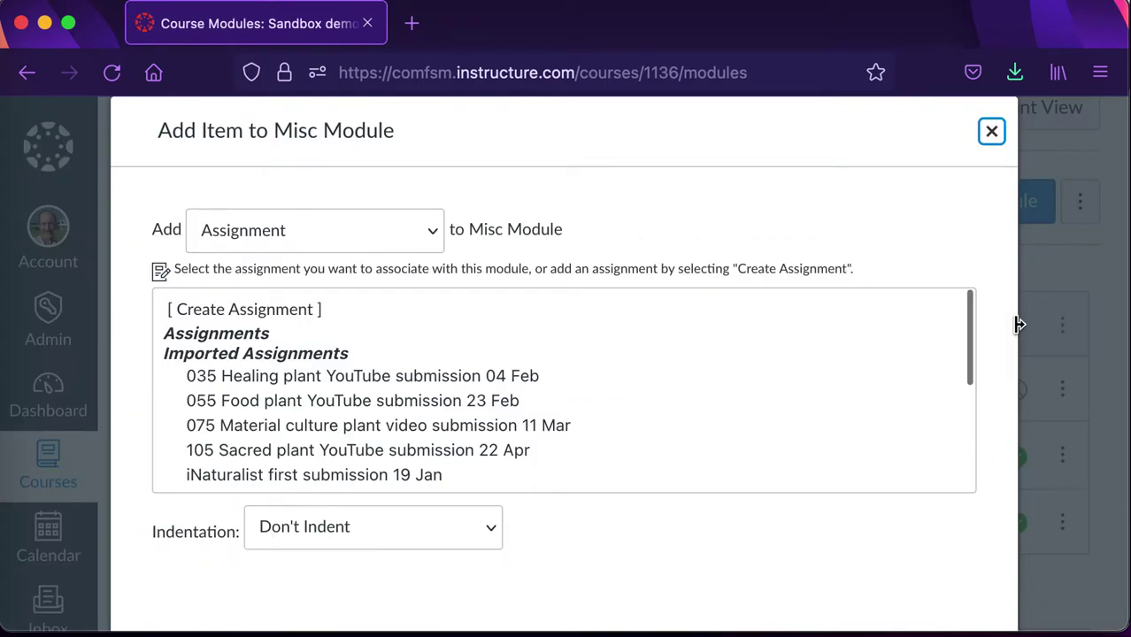
{"action": "left_click", "coordinate": [378, 239]}
{"action": "left_click", "coordinate": [347, 301]}
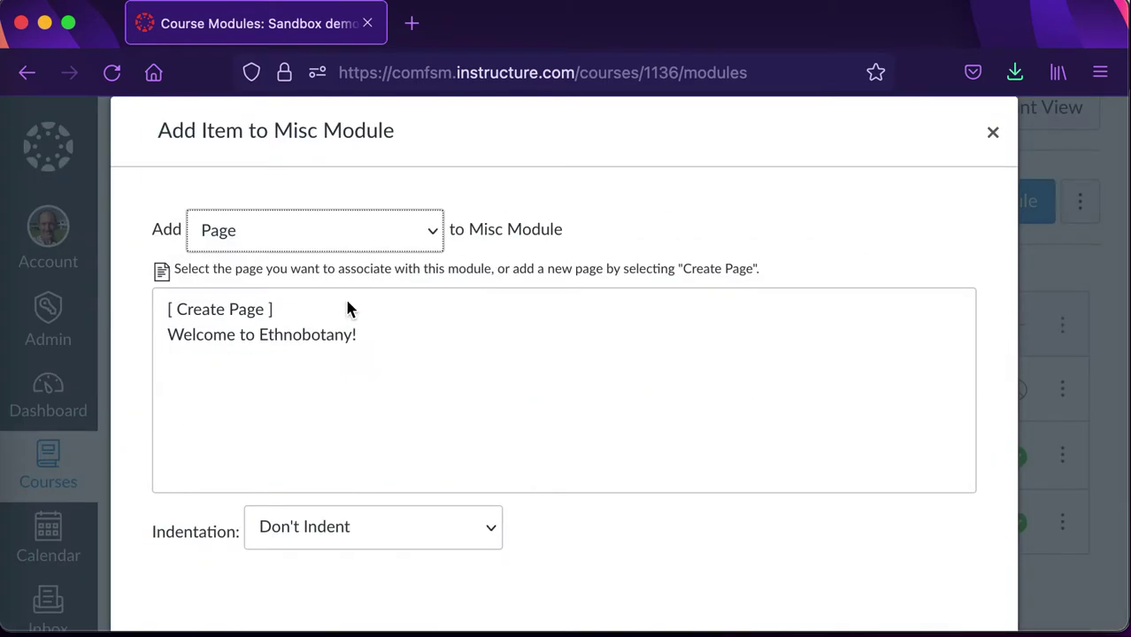
{"action": "left_click", "coordinate": [327, 348]}
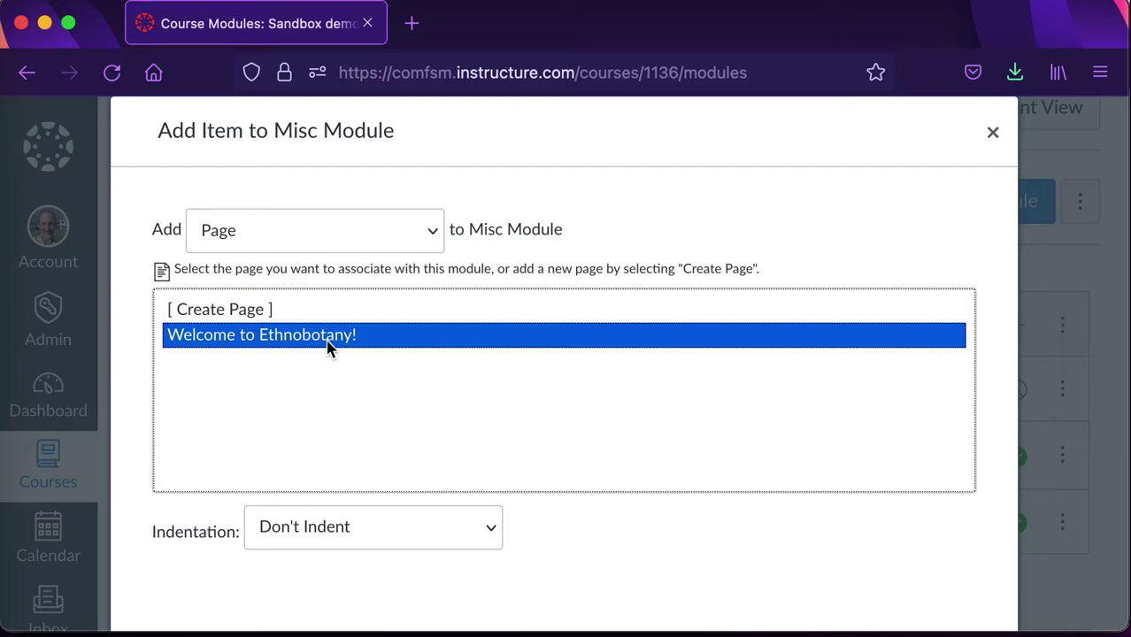
{"action": "scroll", "coordinate": [440, 412], "scroll_direction": "down", "scroll_amount": 5}
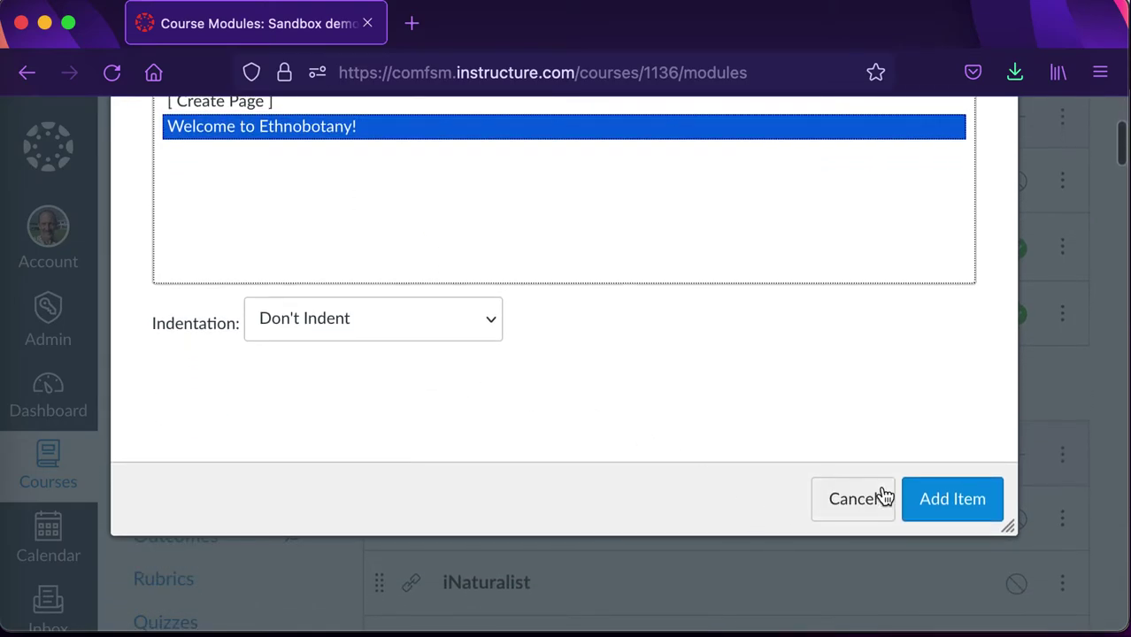
{"action": "left_click", "coordinate": [918, 507]}
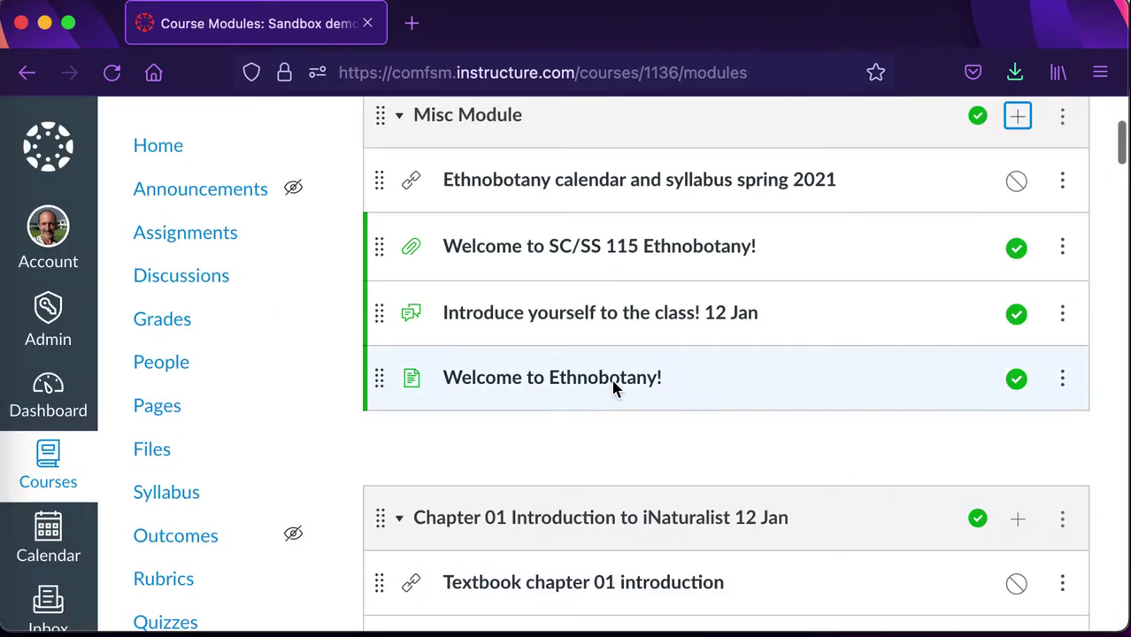
Remove the Welcome to SC/SS 115 Ethnobotany! file item from Misc Module and check Pages
{"action": "left_click", "coordinate": [1063, 248]}
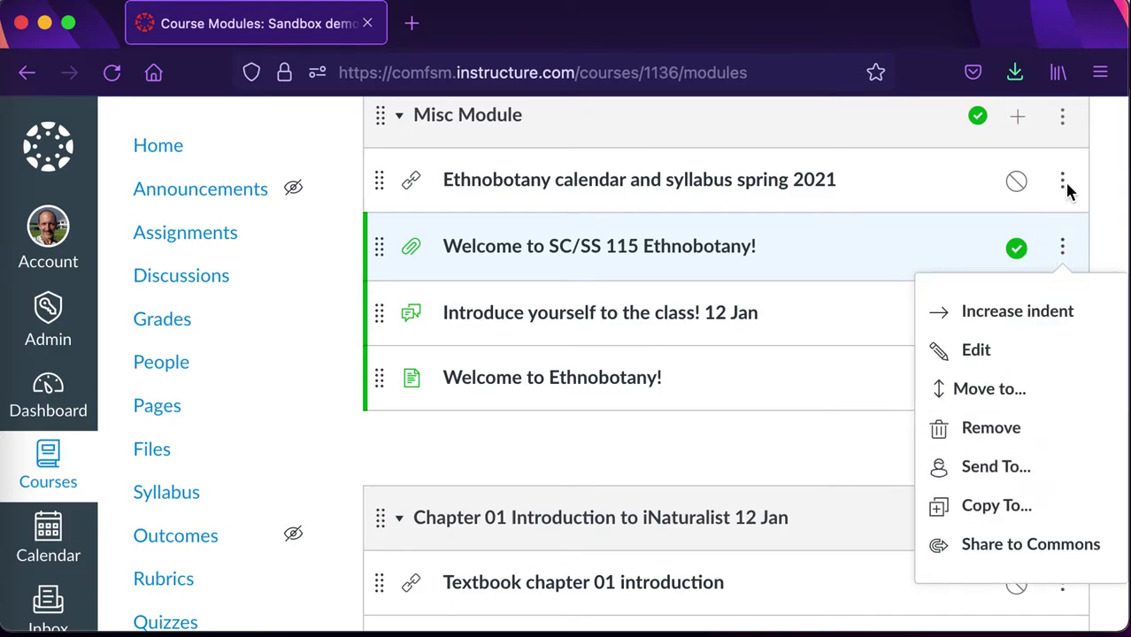
{"action": "left_click", "coordinate": [1065, 187]}
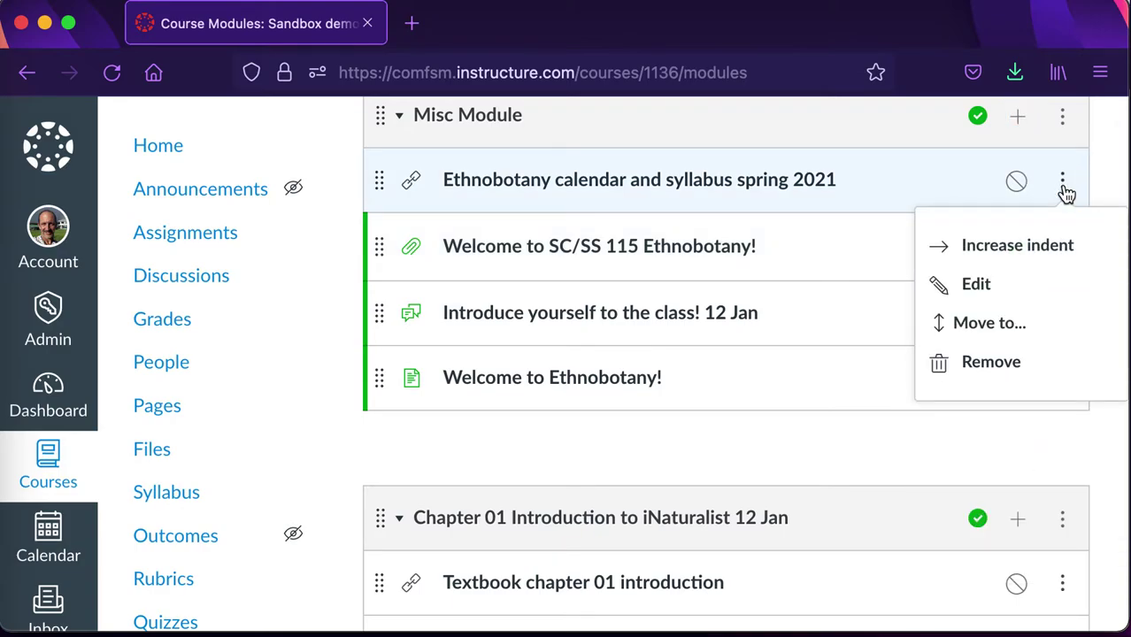
{"action": "left_click", "coordinate": [856, 267]}
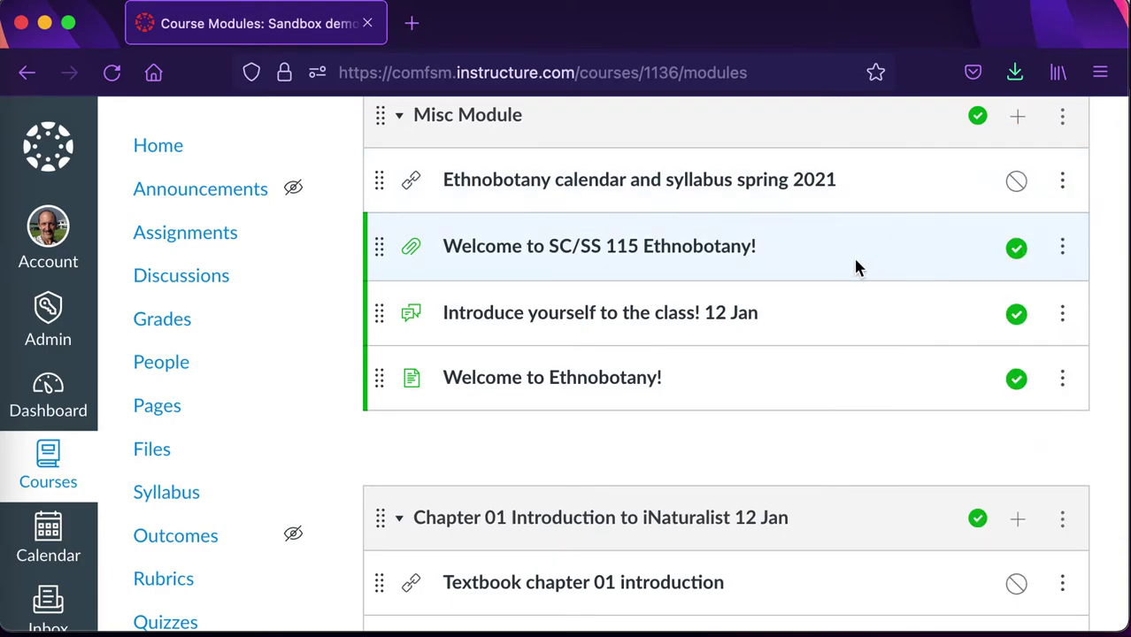
{"action": "left_click", "coordinate": [1060, 256]}
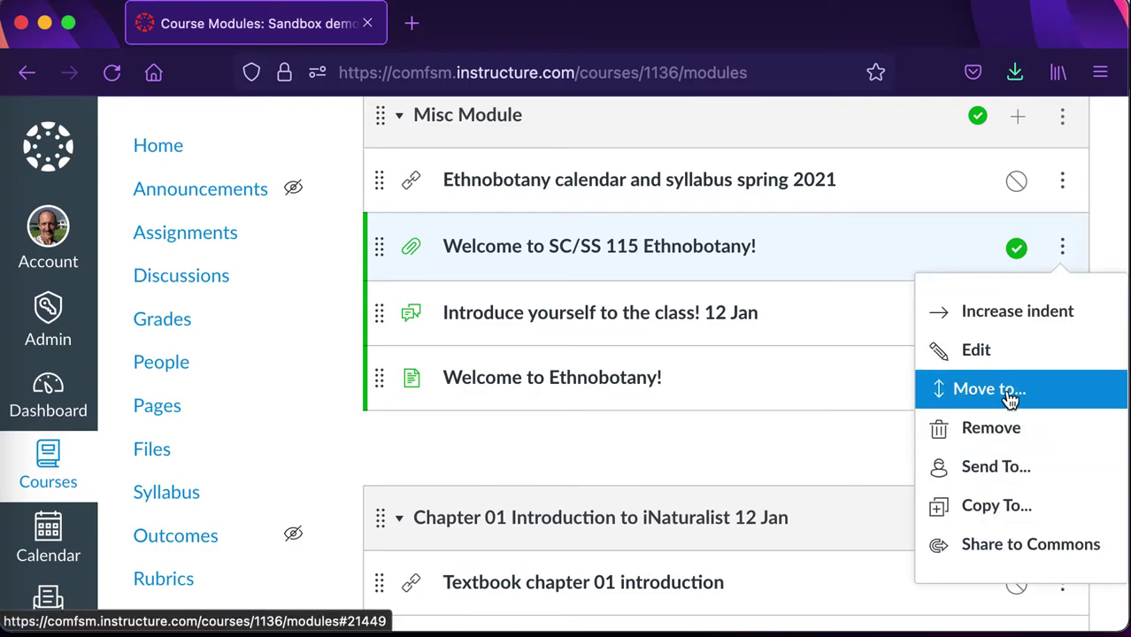
{"action": "left_click", "coordinate": [996, 430]}
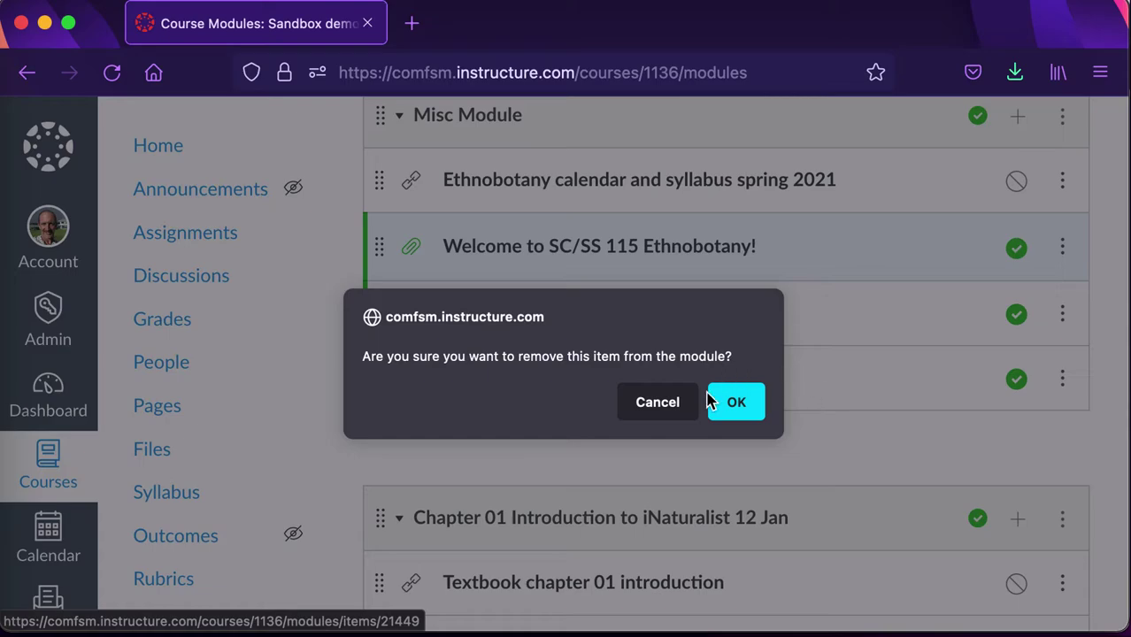
{"action": "left_click", "coordinate": [743, 409]}
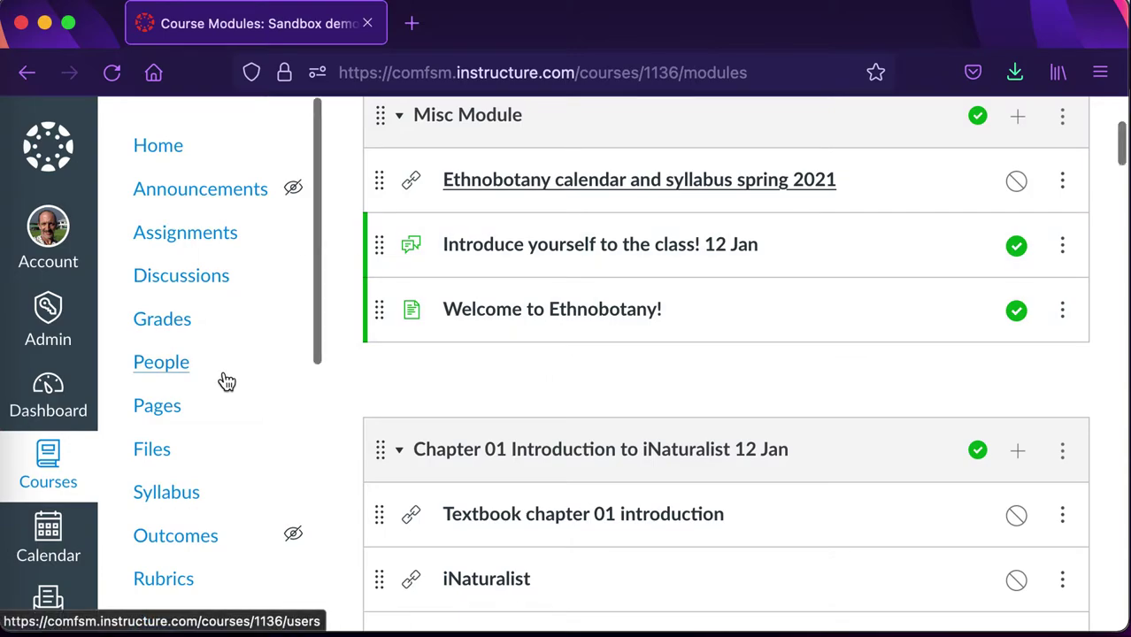
{"action": "scroll", "coordinate": [212, 411], "scroll_direction": "down", "scroll_amount": 1}
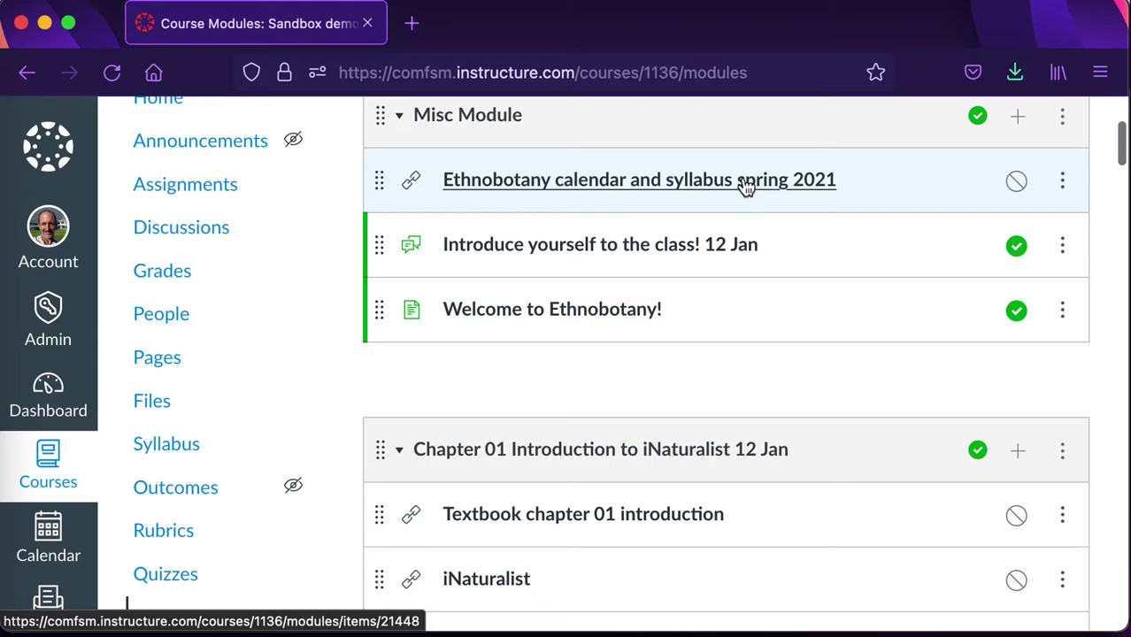
{"action": "left_click", "coordinate": [193, 447]}
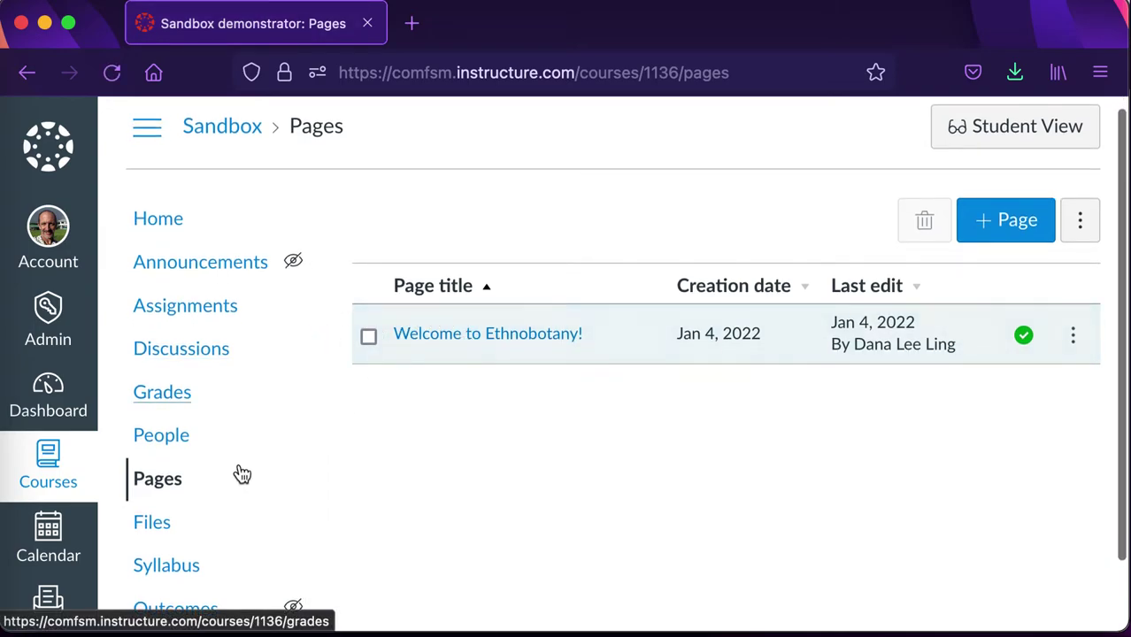
Drag Welcome to Ethnobotany! to the top of Misc Module and open the calendar-syllabus item
{"action": "scroll", "coordinate": [236, 522], "scroll_direction": "down", "scroll_amount": 3}
{"action": "scroll", "coordinate": [240, 536], "scroll_direction": "down", "scroll_amount": 2}
{"action": "left_click", "coordinate": [202, 511]}
{"action": "scroll", "coordinate": [474, 448], "scroll_direction": "down", "scroll_amount": 2}
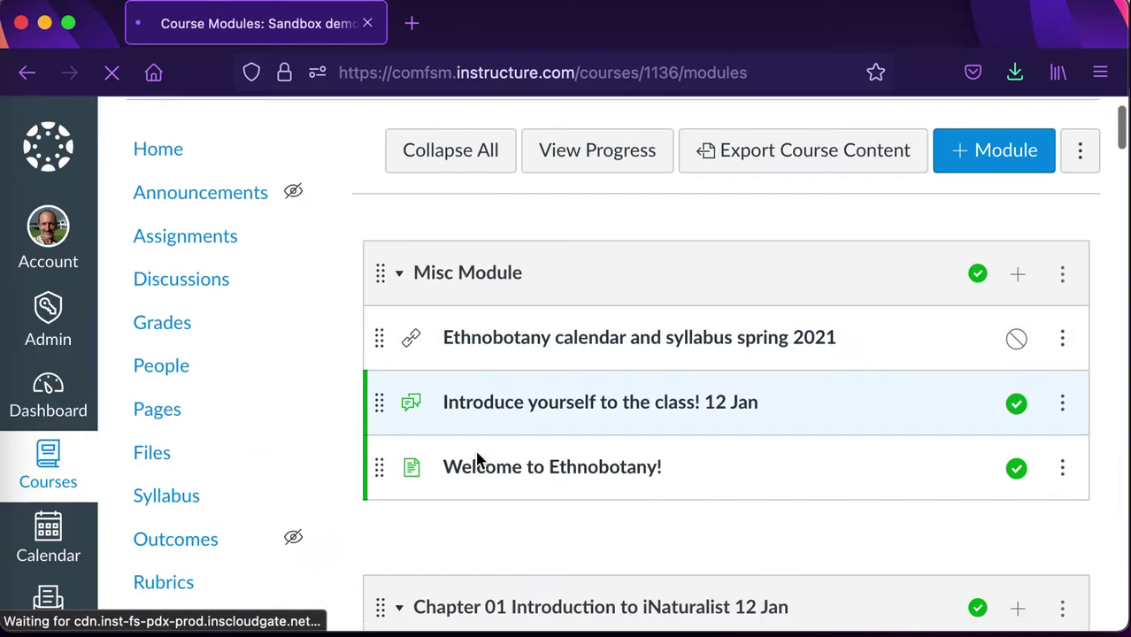
{"action": "left_click_drag", "start_coordinate": [377, 449], "coordinate": [376, 310]}
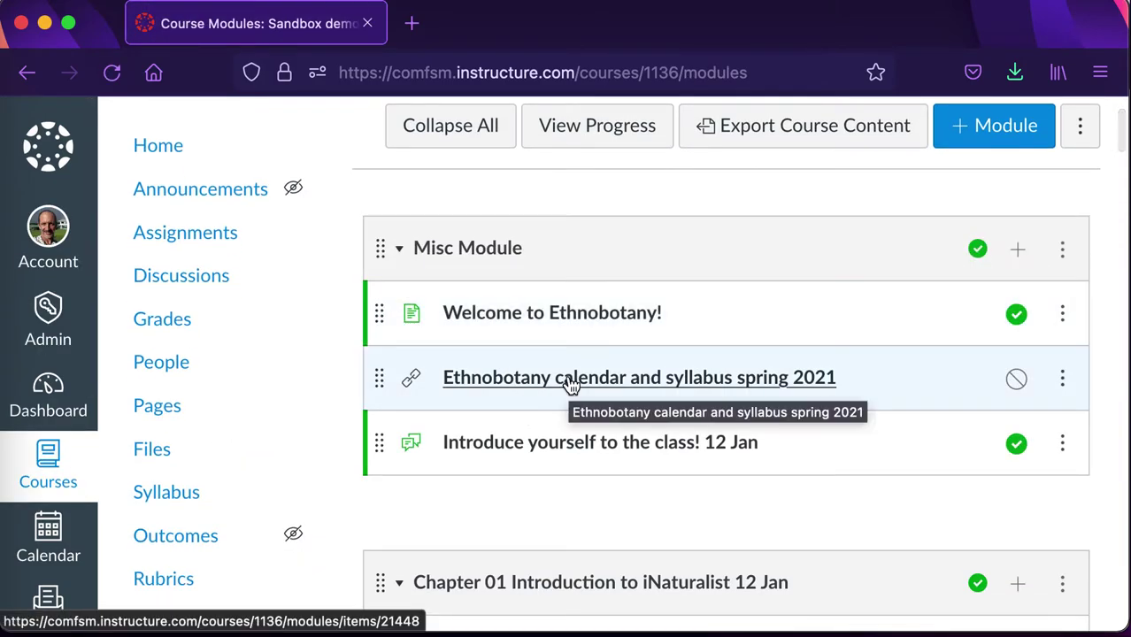
{"action": "left_click", "coordinate": [570, 381]}
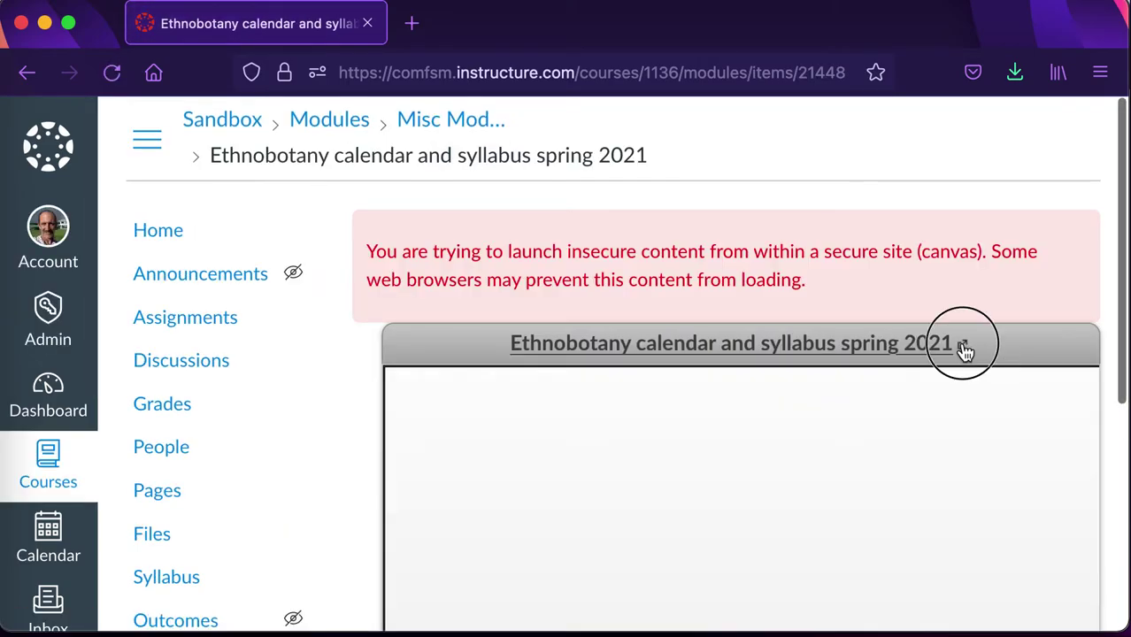
Open the SC/SS 115 Ethnobotany spring 2021 site in a new tab and select its syllabus through the learning outcomes
{"action": "left_click", "coordinate": [963, 345]}
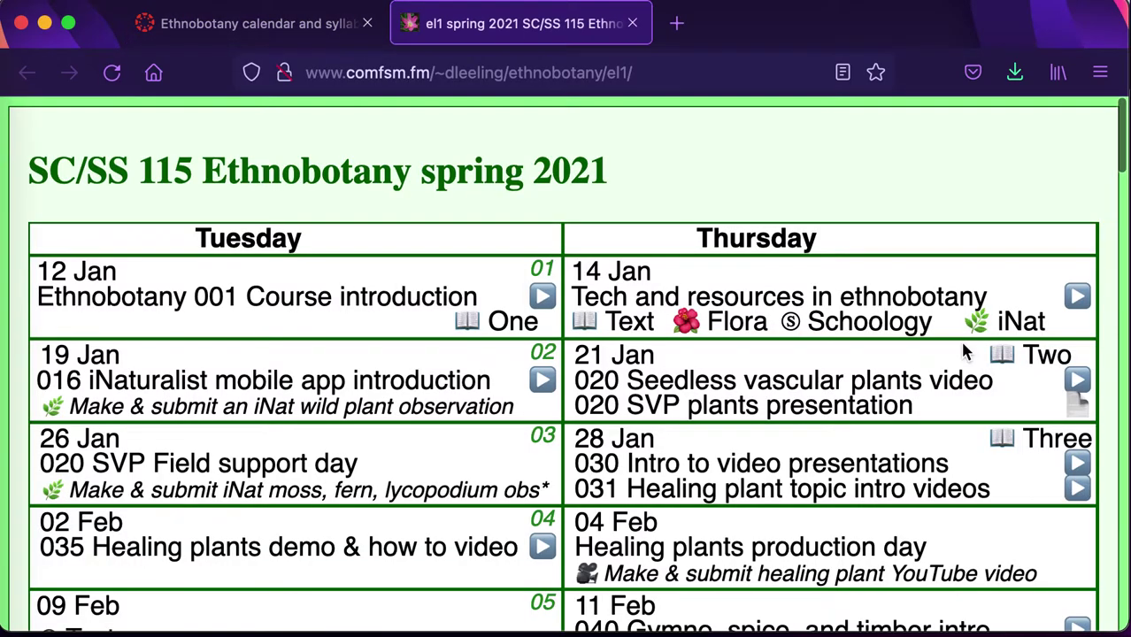
{"action": "scroll", "coordinate": [575, 258], "scroll_direction": "down", "scroll_amount": 20}
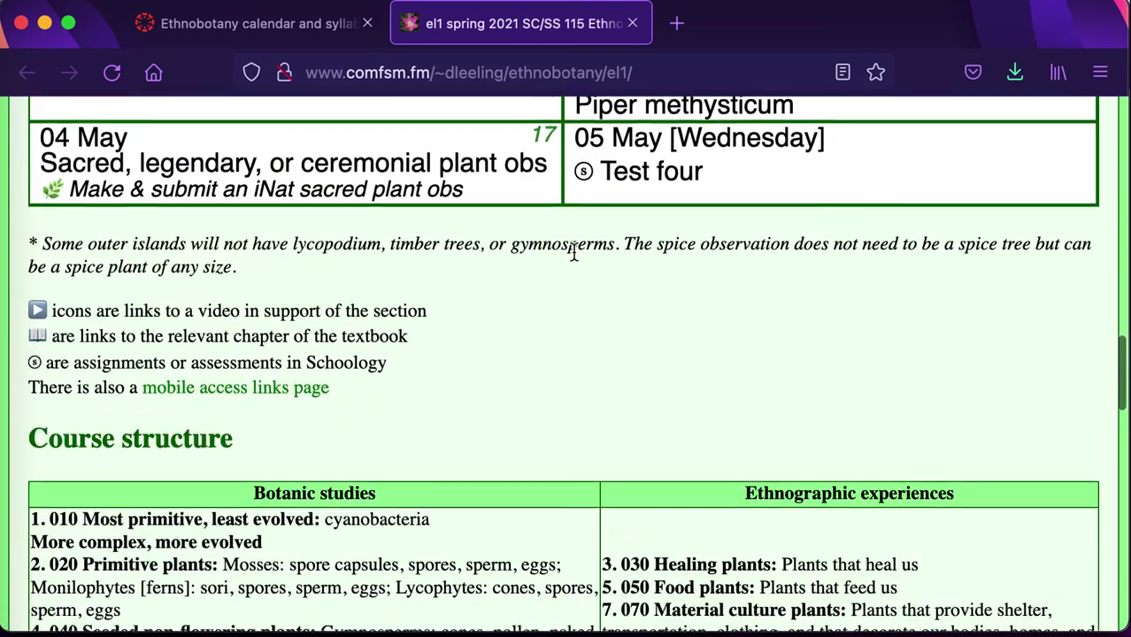
{"action": "scroll", "coordinate": [573, 259], "scroll_direction": "down", "scroll_amount": 5}
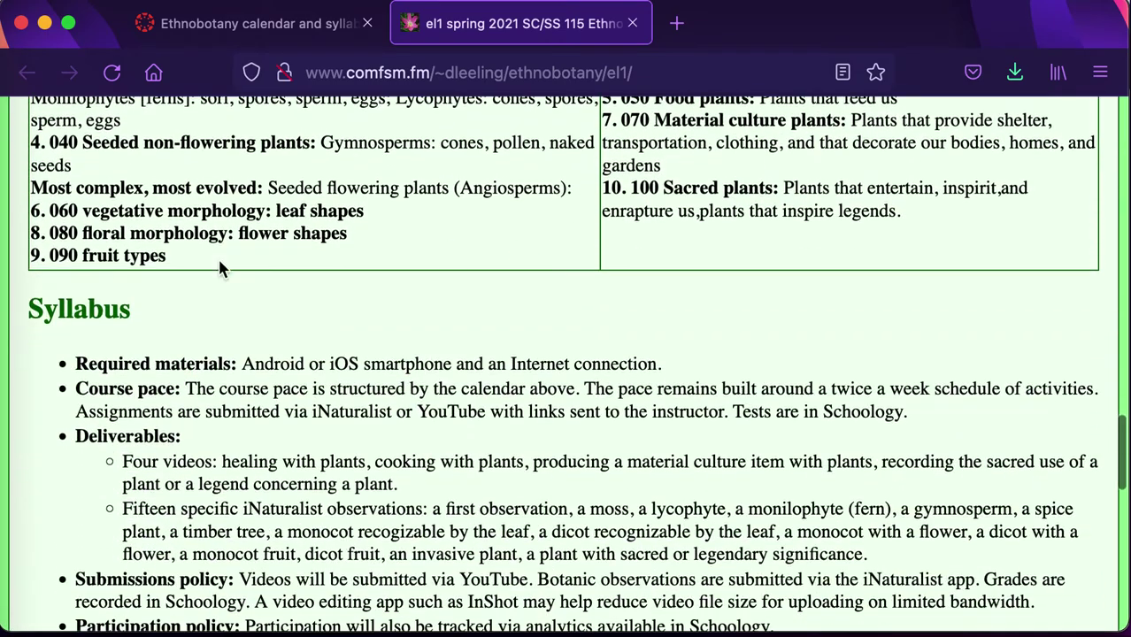
{"action": "left_click_drag", "start_coordinate": [76, 361], "coordinate": [531, 633]}
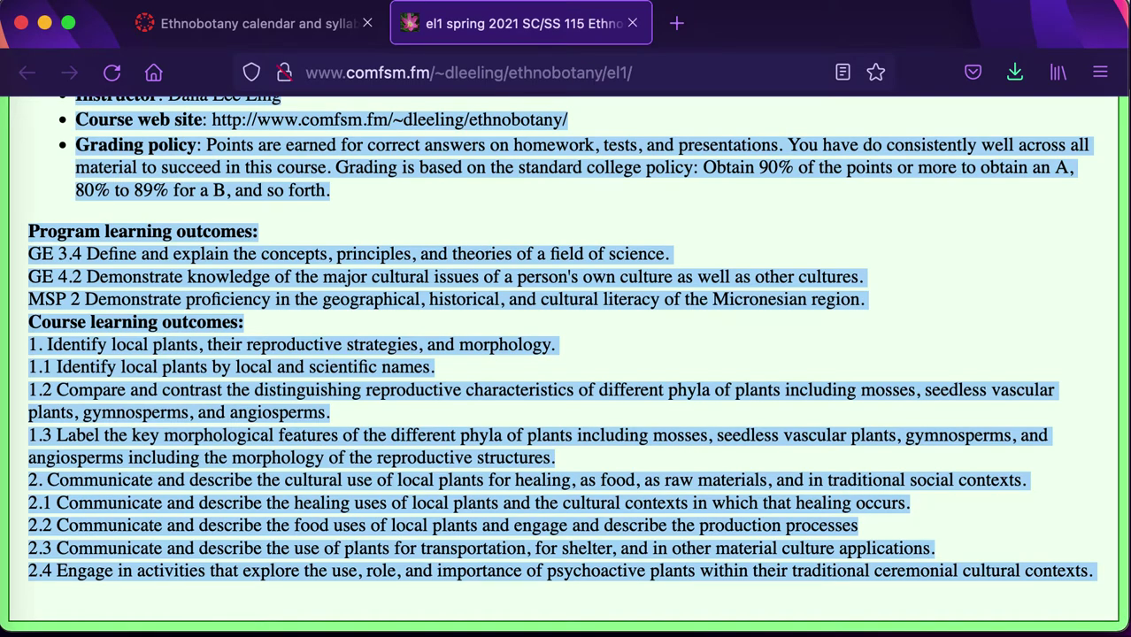
Paste the course learning outcomes 2.1–2.4 into the empty Sandbox syllabus description
{"action": "left_click", "coordinate": [256, 35]}
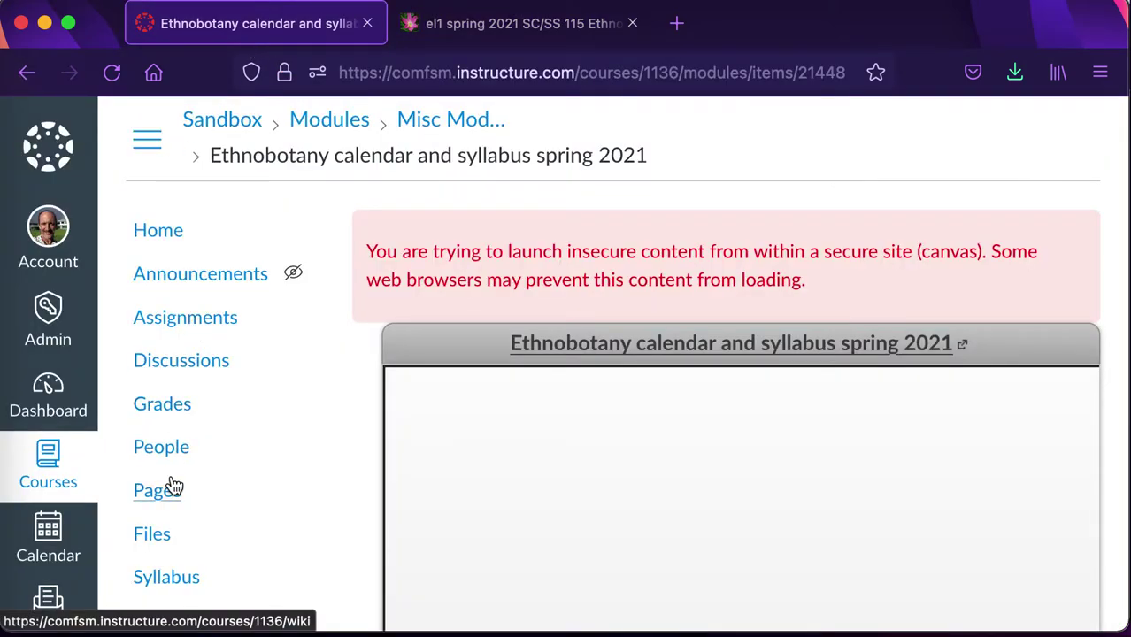
{"action": "left_click", "coordinate": [177, 576]}
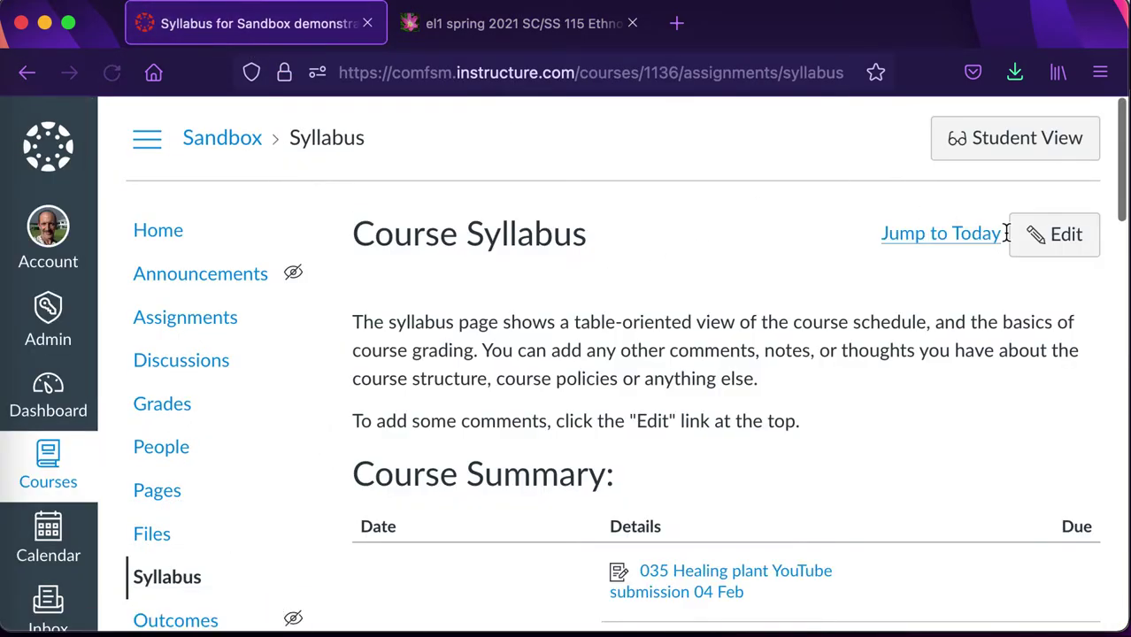
{"action": "left_click", "coordinate": [1024, 239]}
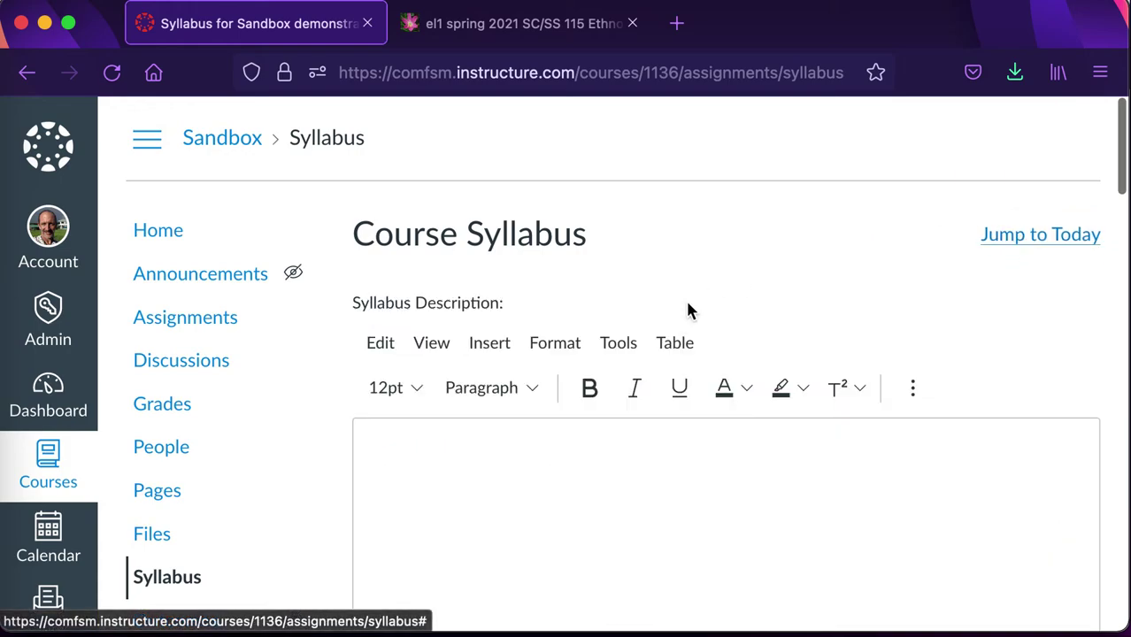
{"action": "scroll", "coordinate": [677, 470], "scroll_direction": "down", "scroll_amount": 3}
{"action": "left_click", "coordinate": [687, 381]}
{"action": "key", "text": "super+v"}
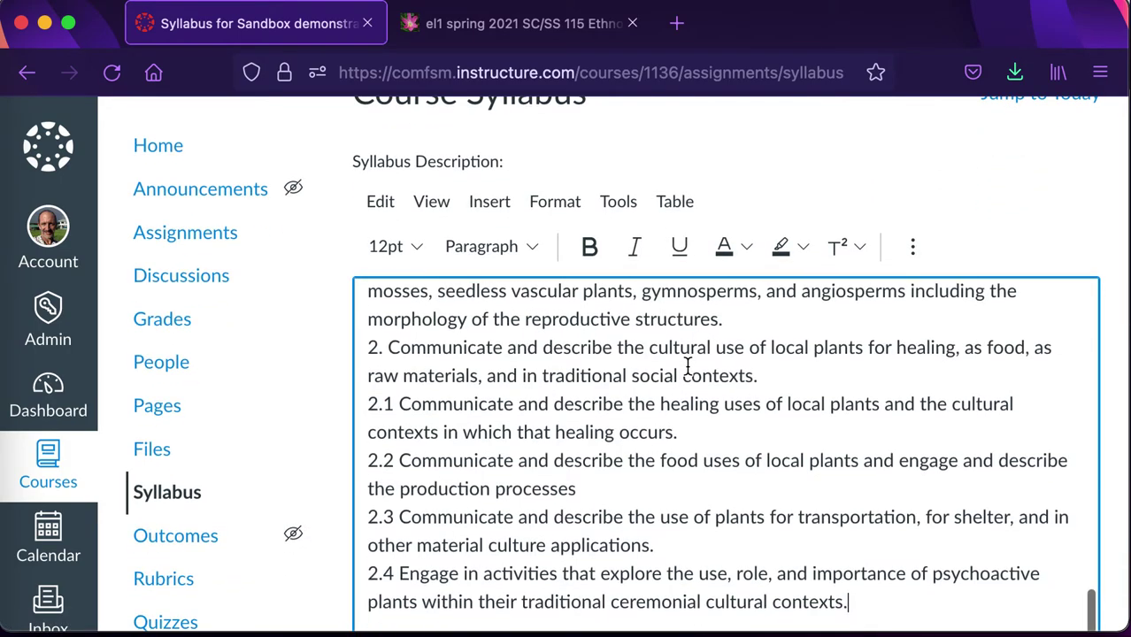
Save the updated syllabus and scroll through it to check the saved policies and outcomes
{"action": "scroll", "coordinate": [688, 366], "scroll_direction": "down", "scroll_amount": 2}
{"action": "scroll", "coordinate": [688, 365], "scroll_direction": "down", "scroll_amount": 3}
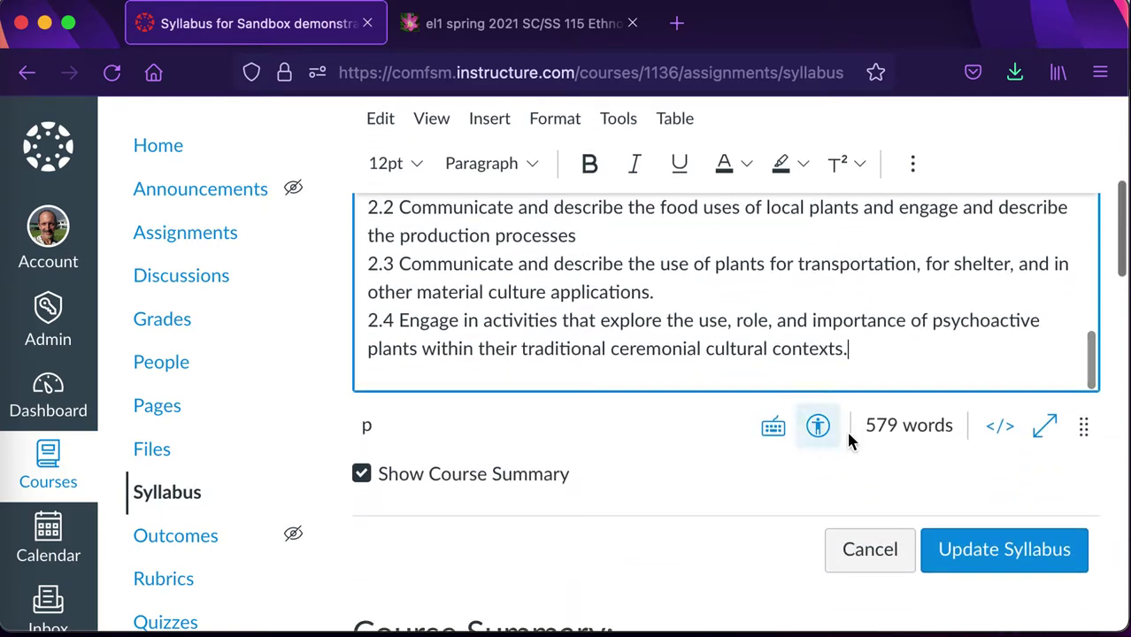
{"action": "left_click", "coordinate": [968, 551]}
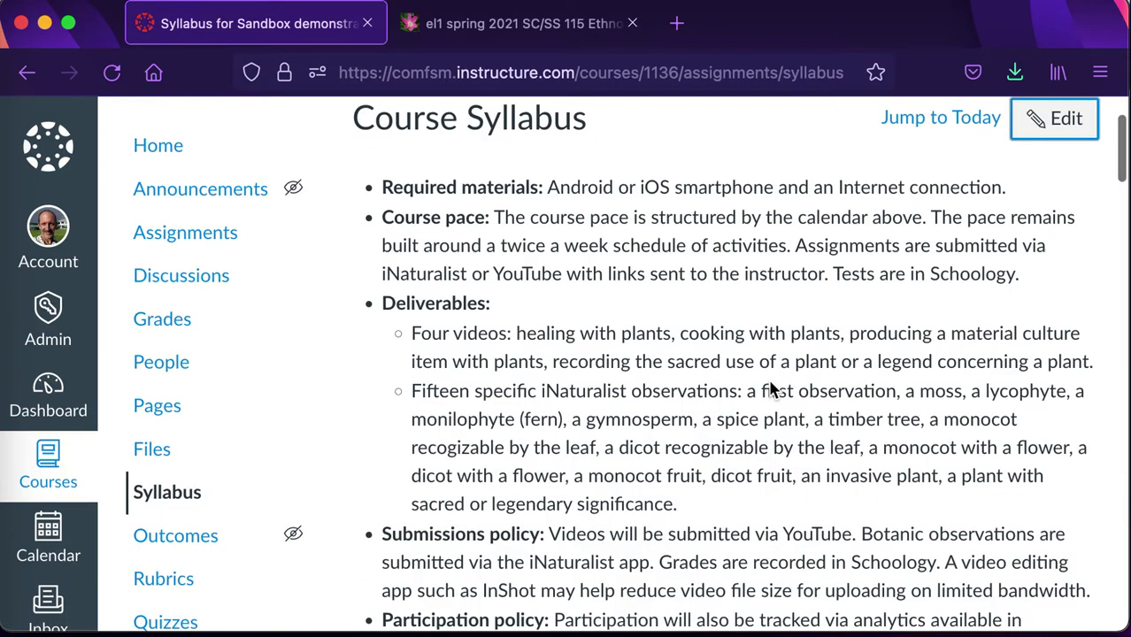
{"action": "scroll", "coordinate": [770, 389], "scroll_direction": "down", "scroll_amount": 10}
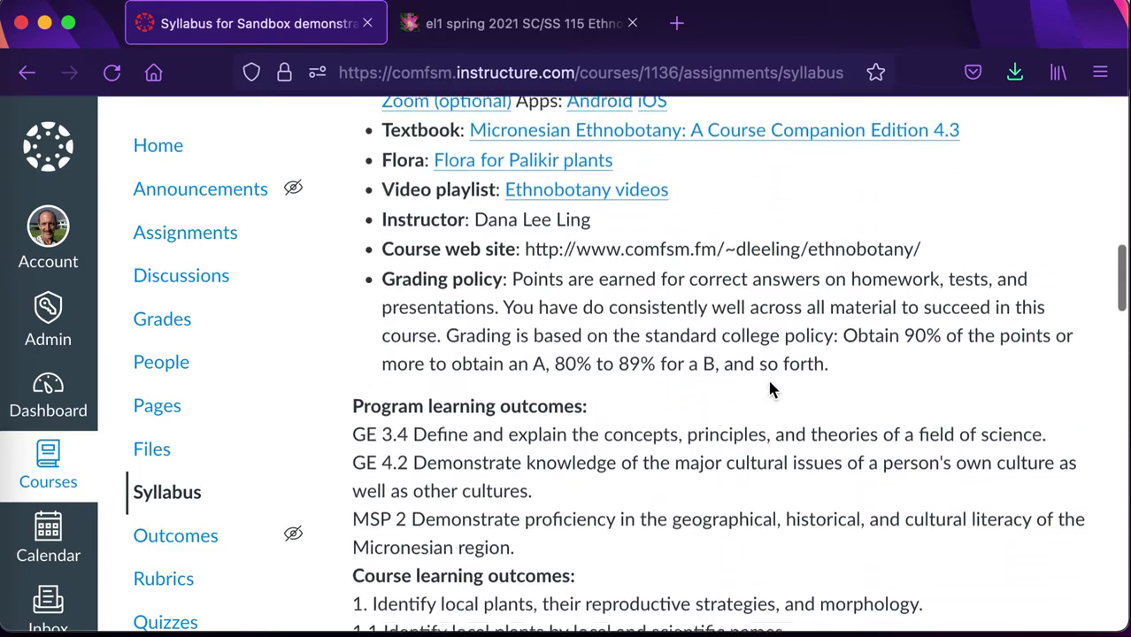
{"action": "scroll", "coordinate": [770, 389], "scroll_direction": "down", "scroll_amount": 3}
{"action": "scroll", "coordinate": [770, 389], "scroll_direction": "up", "scroll_amount": 10}
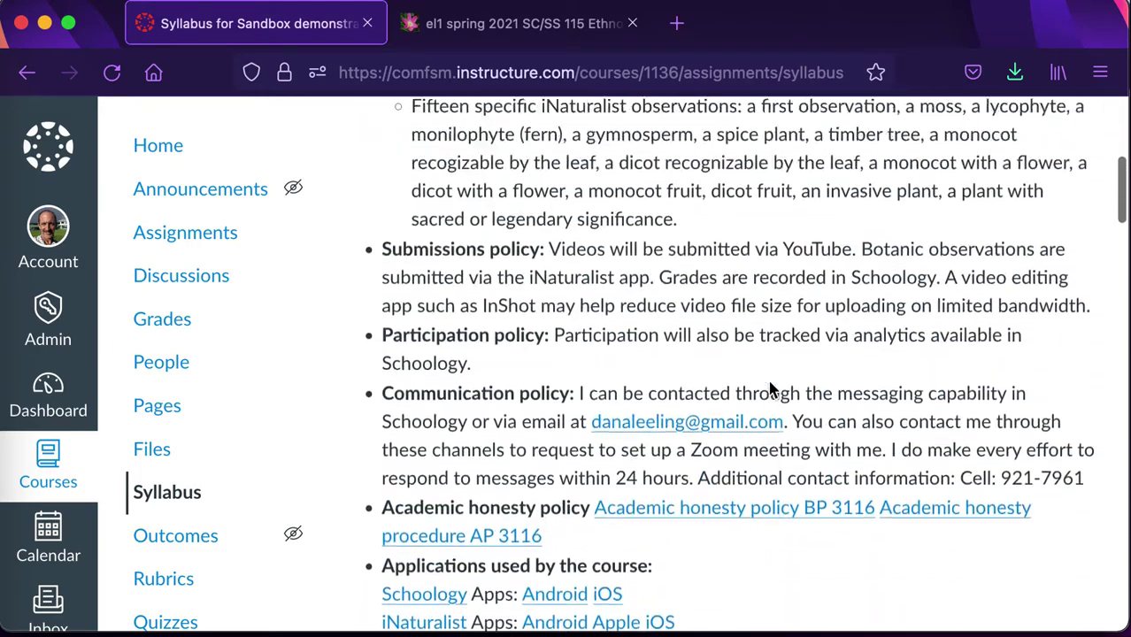
{"action": "scroll", "coordinate": [769, 389], "scroll_direction": "up", "scroll_amount": 5}
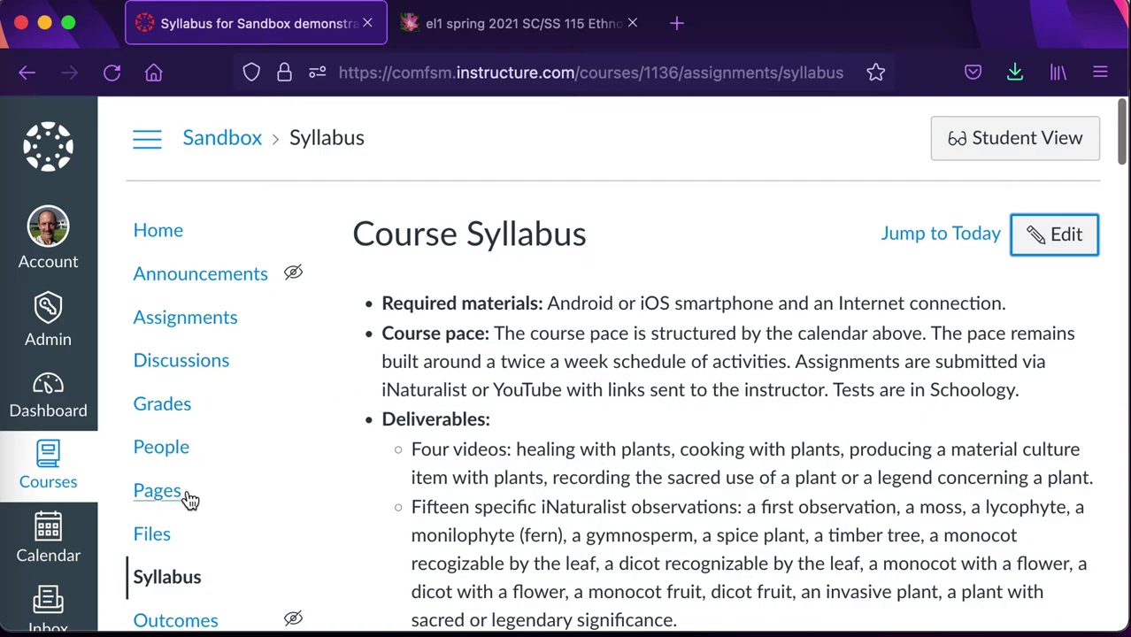
{"action": "scroll", "coordinate": [189, 507], "scroll_direction": "down", "scroll_amount": 6}
Remove the Ethnobotany calendar and syllabus spring 2021 item from Misc Module
{"action": "left_click", "coordinate": [190, 478]}
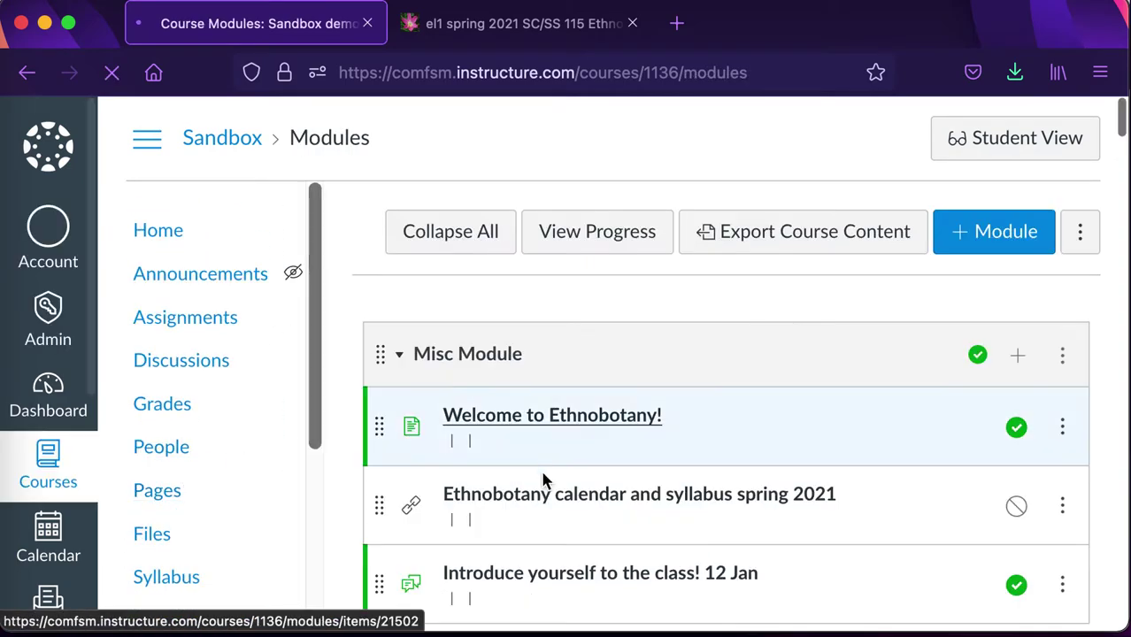
{"action": "left_click", "coordinate": [1061, 484]}
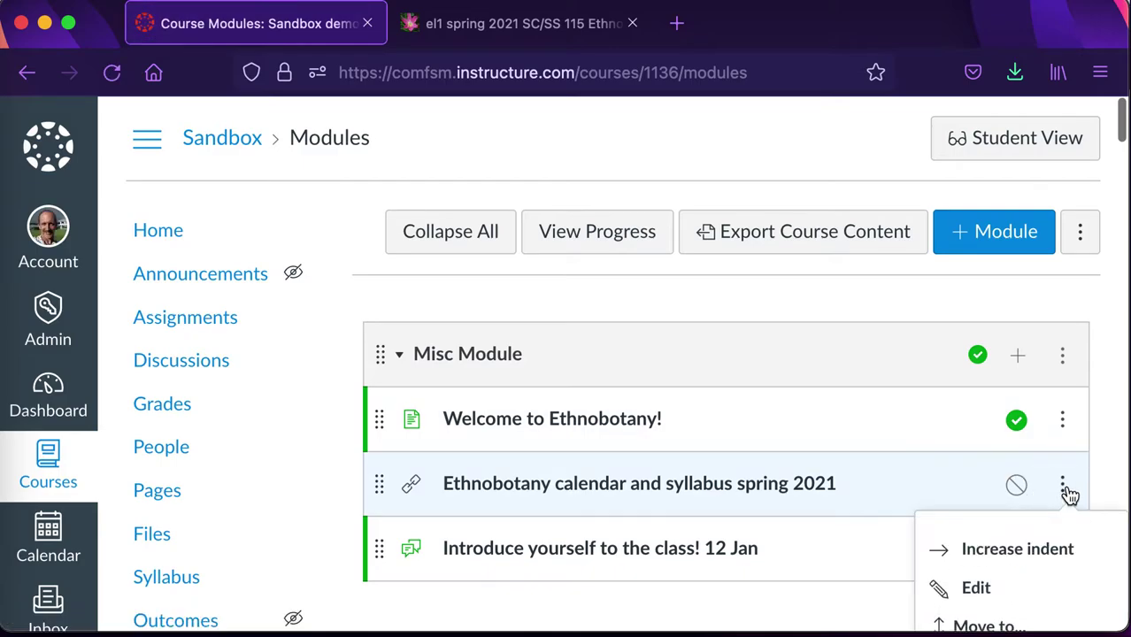
{"action": "scroll", "coordinate": [1047, 589], "scroll_direction": "down", "scroll_amount": 2}
{"action": "scroll", "coordinate": [1047, 589], "scroll_direction": "down", "scroll_amount": 1}
{"action": "left_click", "coordinate": [1018, 518]}
{"action": "left_click", "coordinate": [736, 402]}
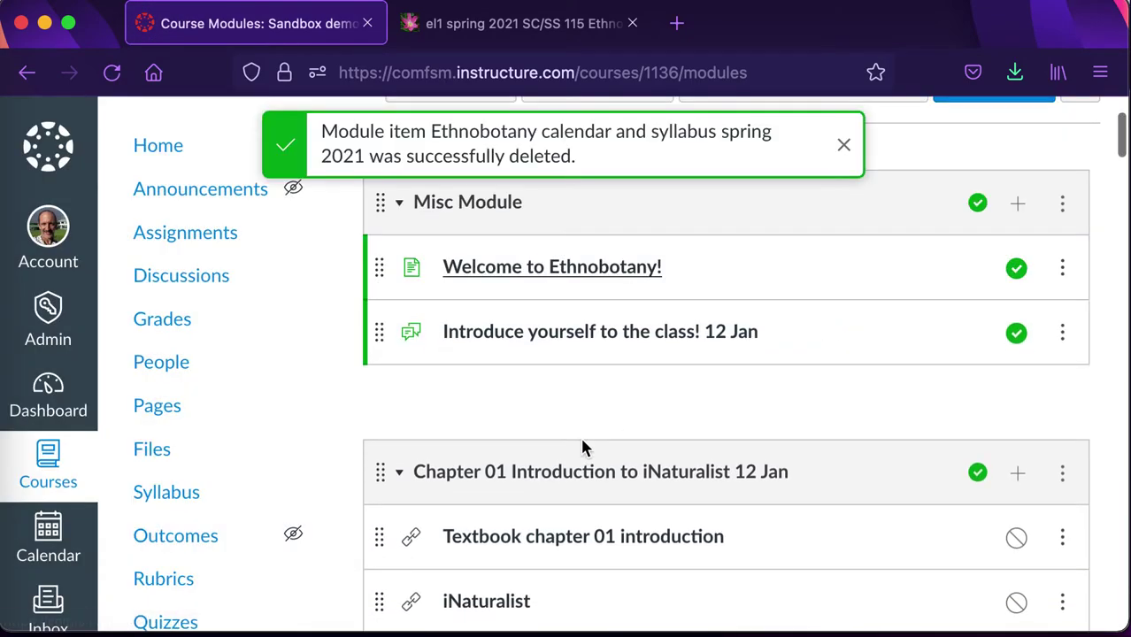
Scroll down the modules to the unpublished 9-point Test one 09 Feb quiz
{"action": "scroll", "coordinate": [583, 447], "scroll_direction": "down", "scroll_amount": 6}
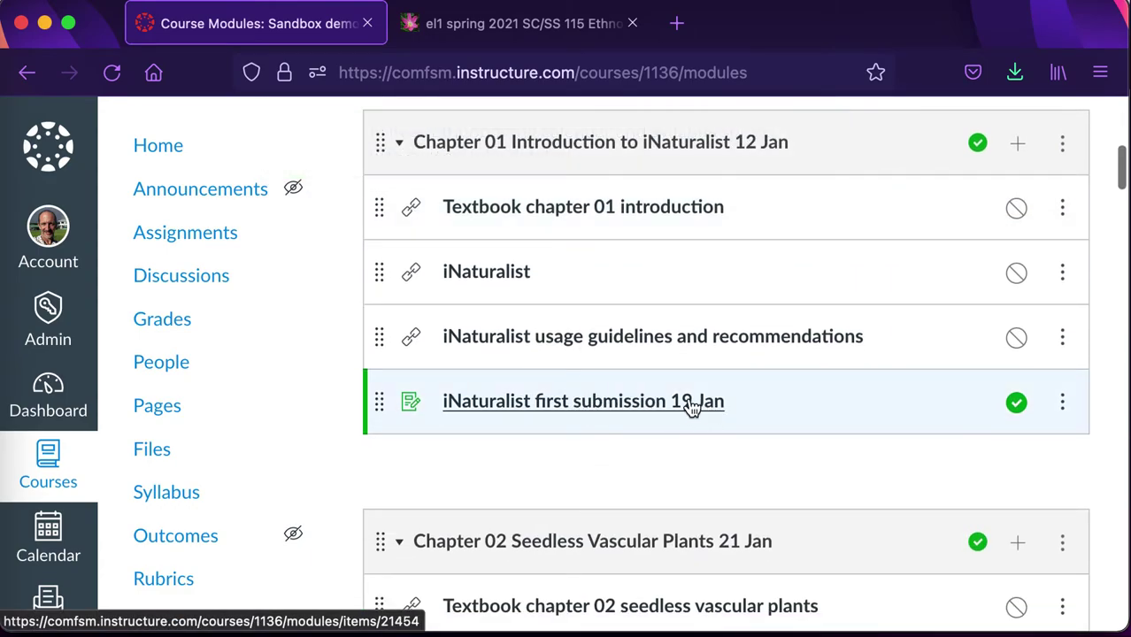
{"action": "scroll", "coordinate": [674, 471], "scroll_direction": "down", "scroll_amount": 3}
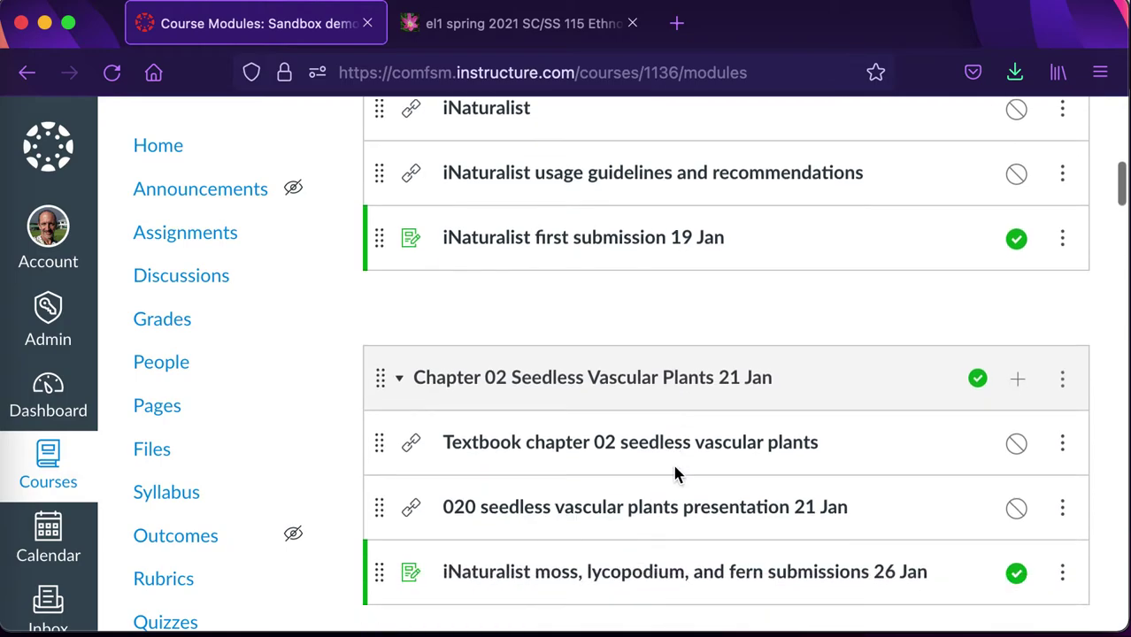
{"action": "scroll", "coordinate": [674, 475], "scroll_direction": "down", "scroll_amount": 3}
{"action": "scroll", "coordinate": [674, 475], "scroll_direction": "up", "scroll_amount": 2}
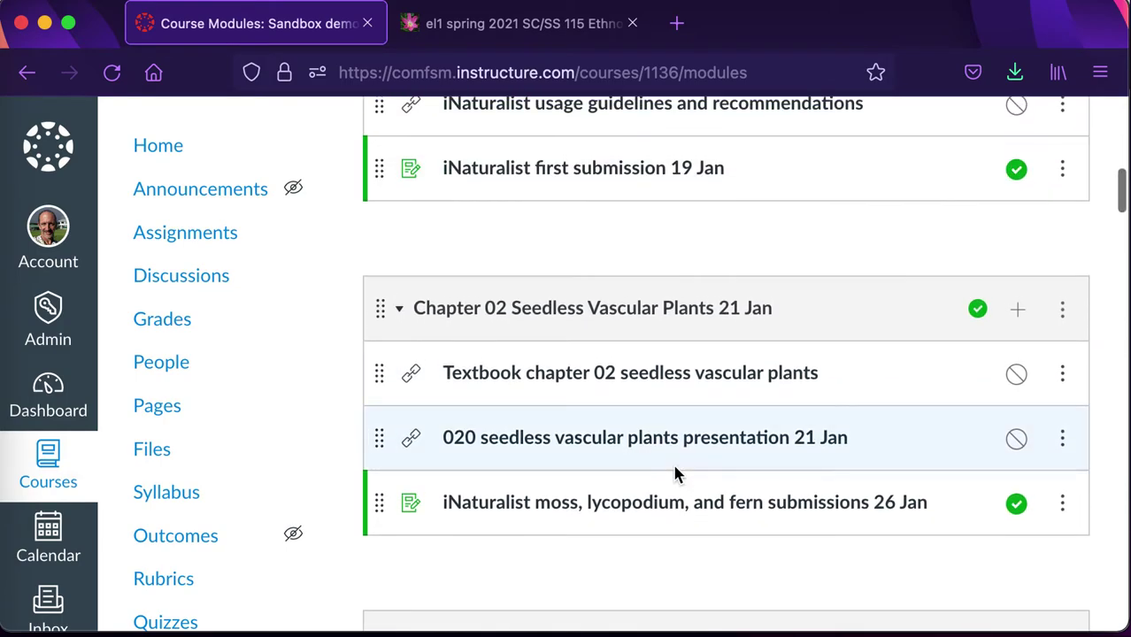
{"action": "scroll", "coordinate": [674, 476], "scroll_direction": "down", "scroll_amount": 9}
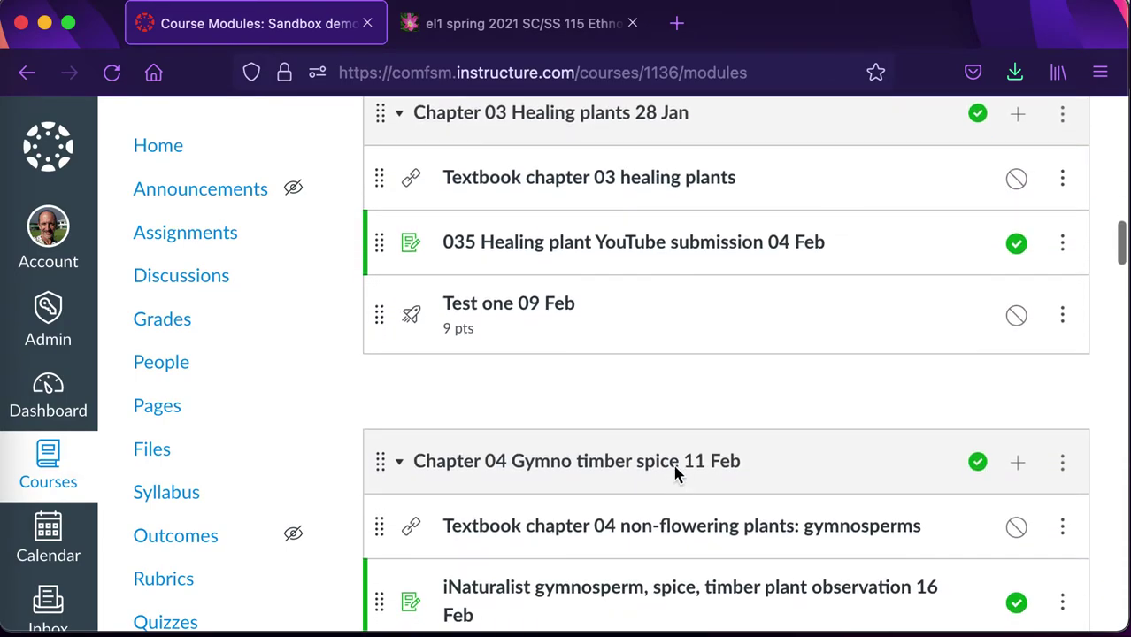
{"action": "scroll", "coordinate": [677, 475], "scroll_direction": "down", "scroll_amount": 1}
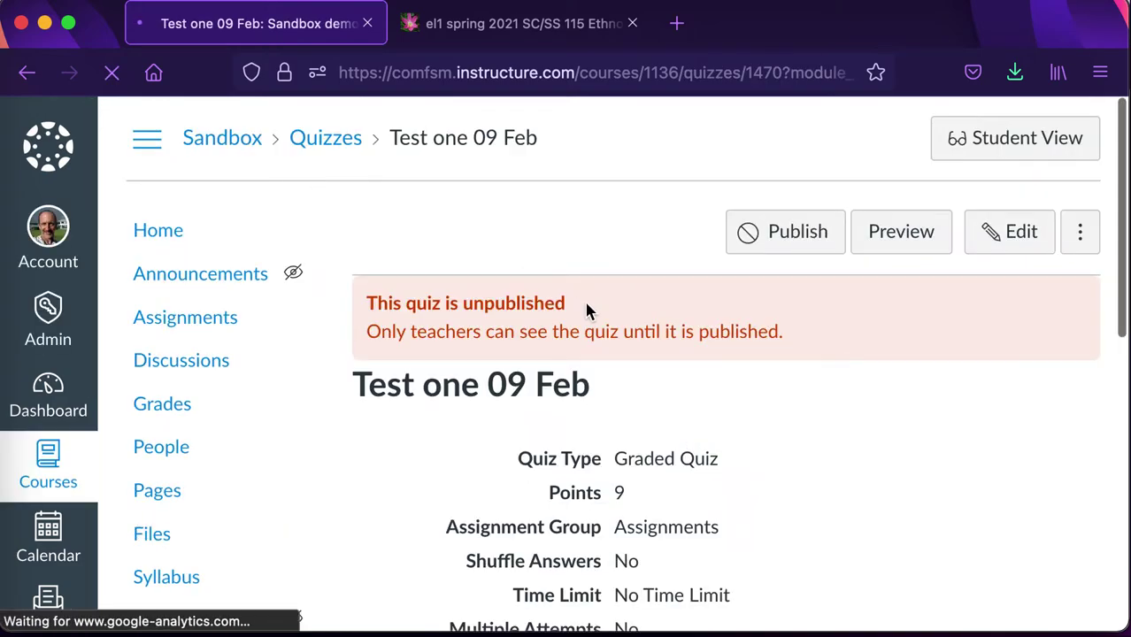
Open Test one 09 Feb for editing and browse its 1-point Pohnpei photo identification questions
{"action": "scroll", "coordinate": [785, 362], "scroll_direction": "down", "scroll_amount": 2}
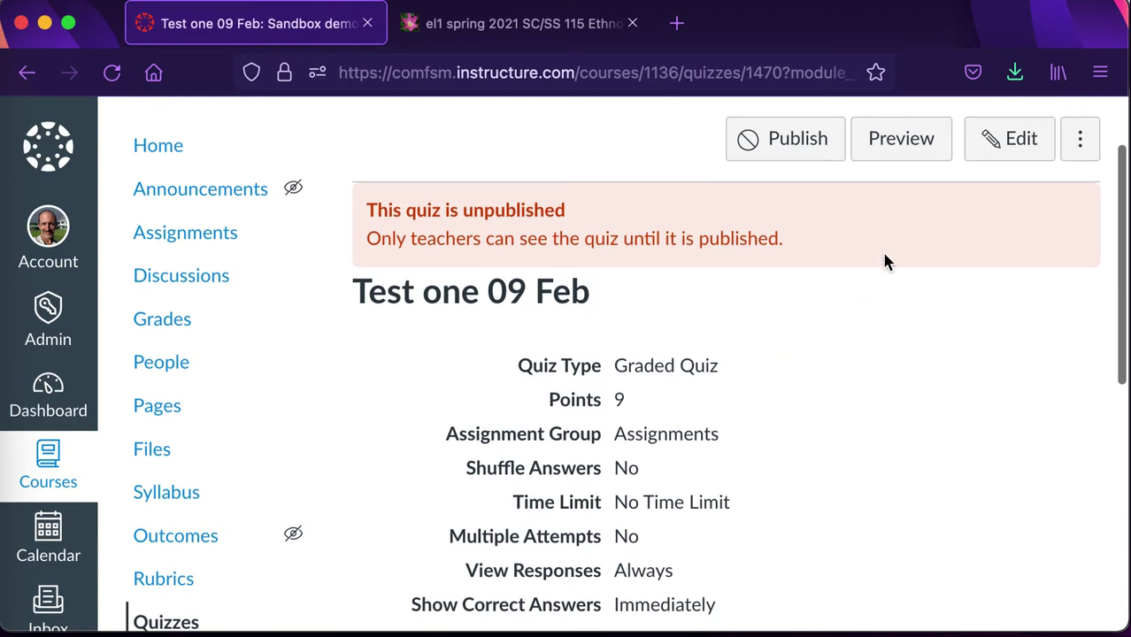
{"action": "left_click", "coordinate": [991, 140]}
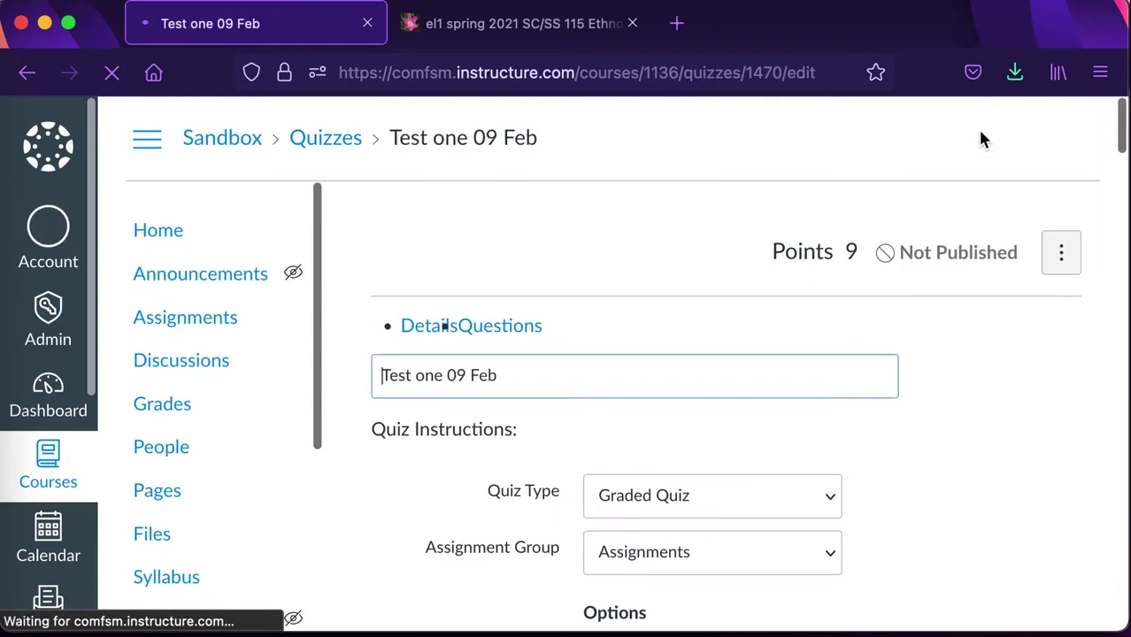
{"action": "left_click", "coordinate": [535, 343]}
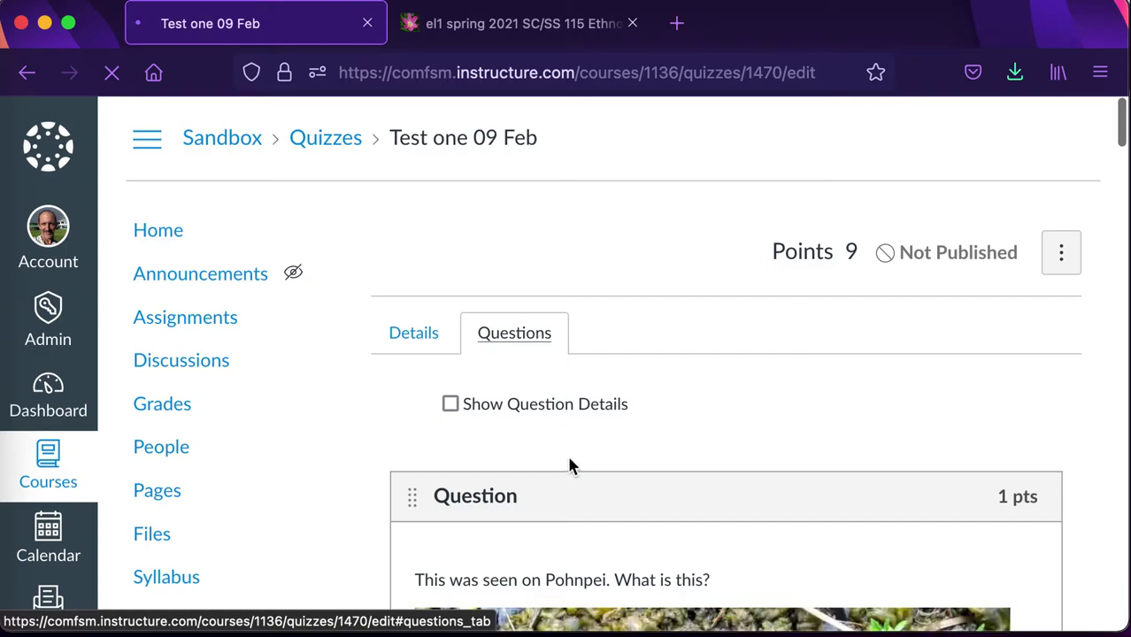
{"action": "scroll", "coordinate": [569, 462], "scroll_direction": "down", "scroll_amount": 5}
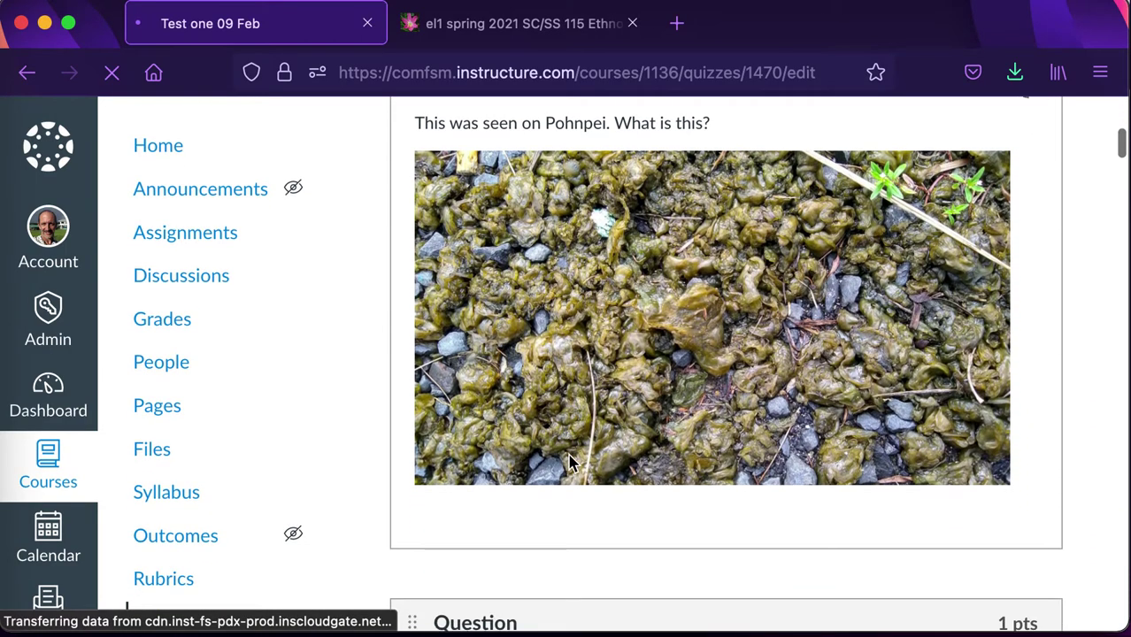
{"action": "scroll", "coordinate": [569, 462], "scroll_direction": "down", "scroll_amount": 7}
{"action": "scroll", "coordinate": [569, 462], "scroll_direction": "up", "scroll_amount": 6}
{"action": "scroll", "coordinate": [569, 462], "scroll_direction": "up", "scroll_amount": 6}
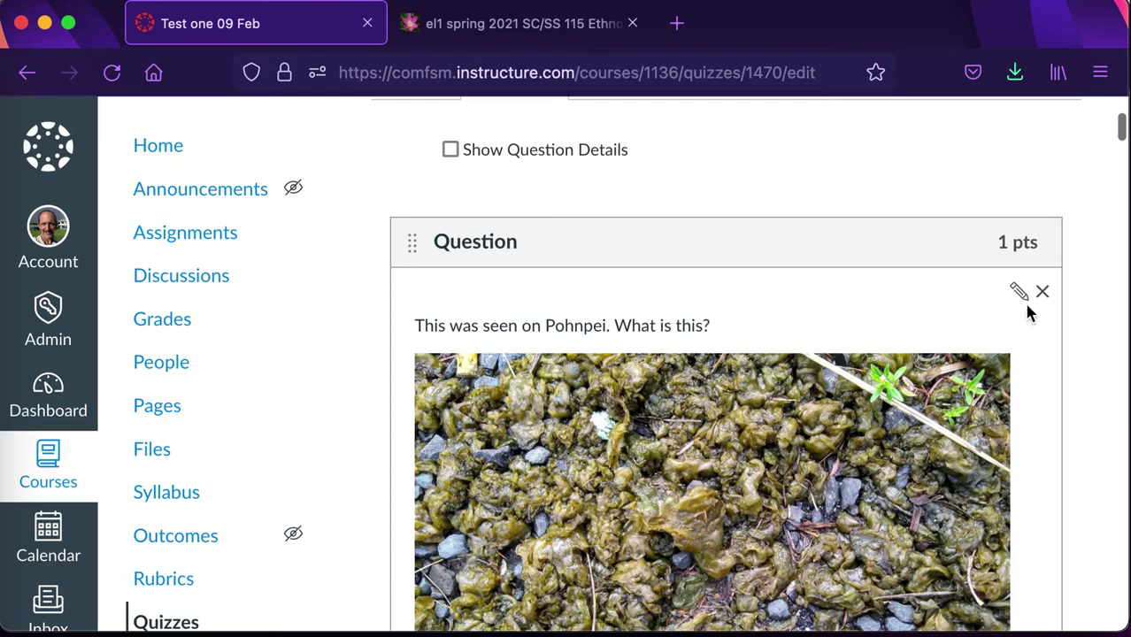
Edit the photo question's answers: Cyanobacteria correct, with Moss, Lycophyte and Monilophyte (fern) as distractors
{"action": "left_click", "coordinate": [1020, 291]}
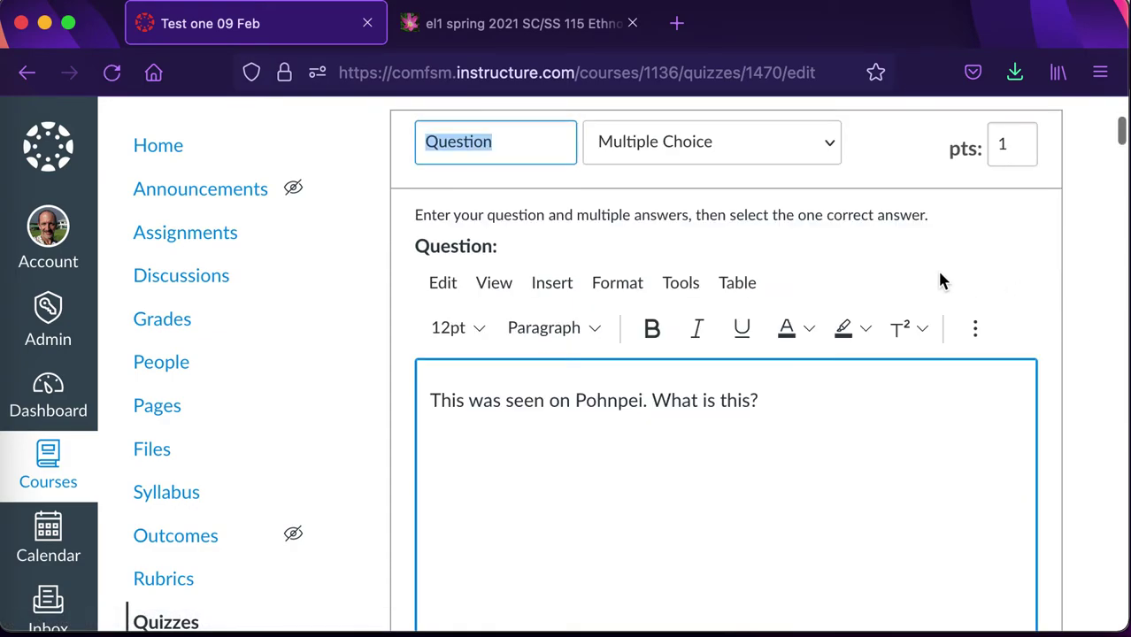
{"action": "scroll", "coordinate": [941, 278], "scroll_direction": "up", "scroll_amount": 1}
{"action": "scroll", "coordinate": [942, 278], "scroll_direction": "down", "scroll_amount": 5}
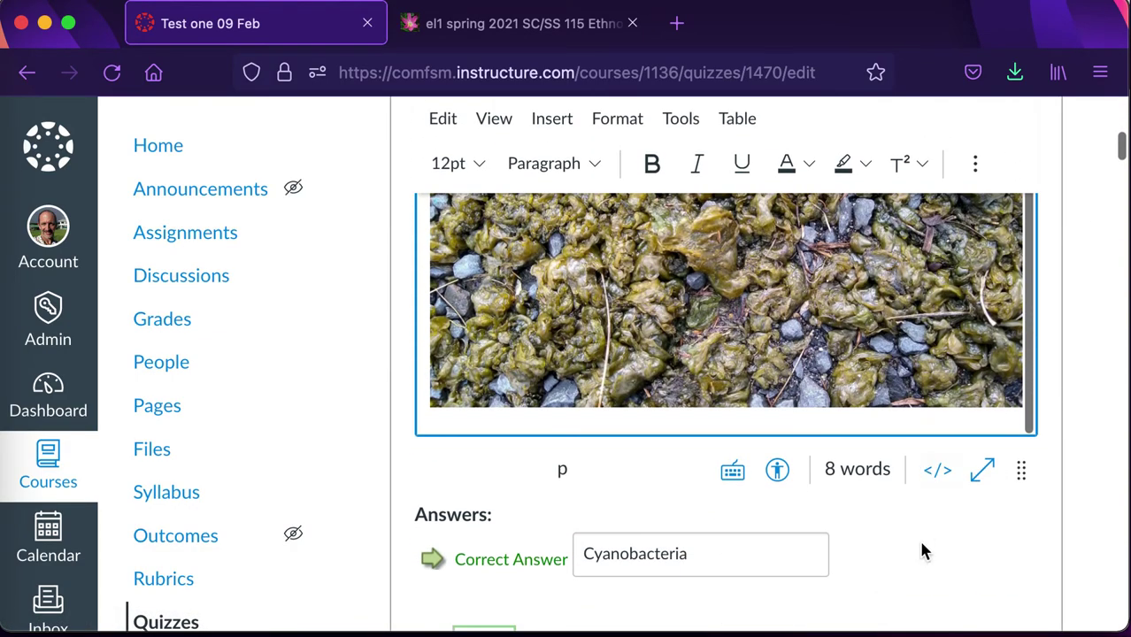
{"action": "scroll", "coordinate": [920, 551], "scroll_direction": "down", "scroll_amount": 2}
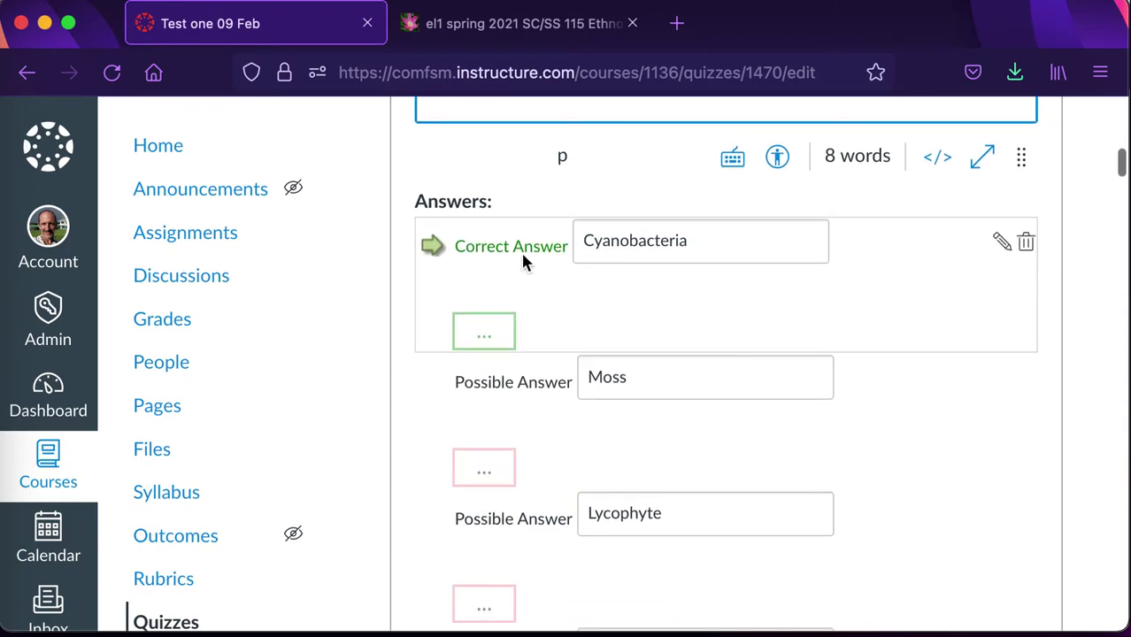
{"action": "scroll", "coordinate": [707, 266], "scroll_direction": "up", "scroll_amount": 3}
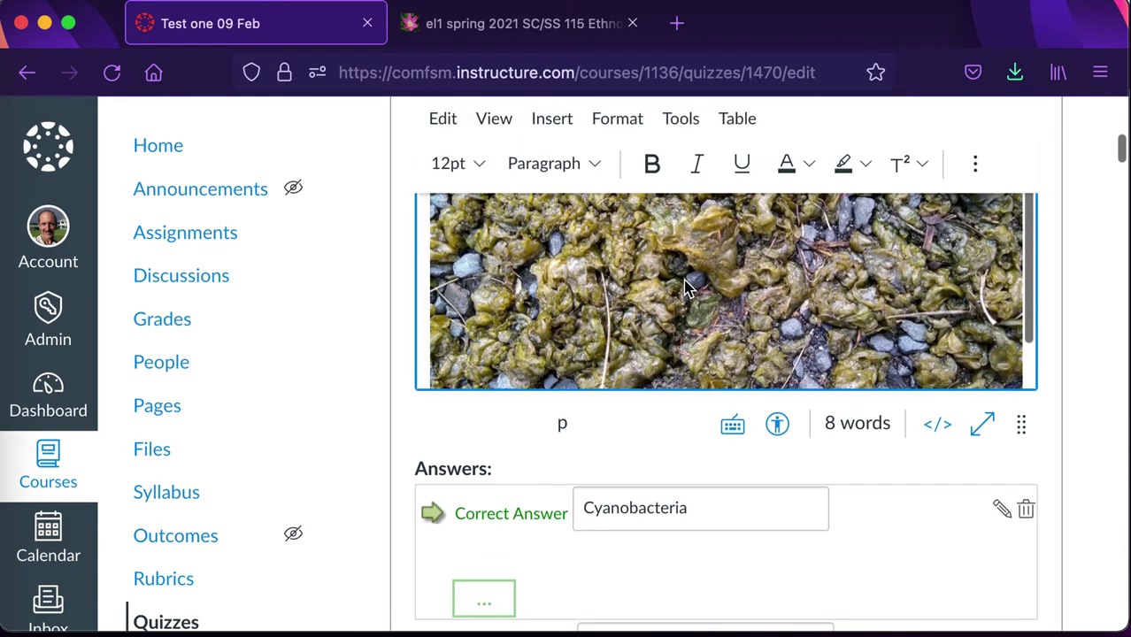
{"action": "scroll", "coordinate": [699, 515], "scroll_direction": "down", "scroll_amount": 4}
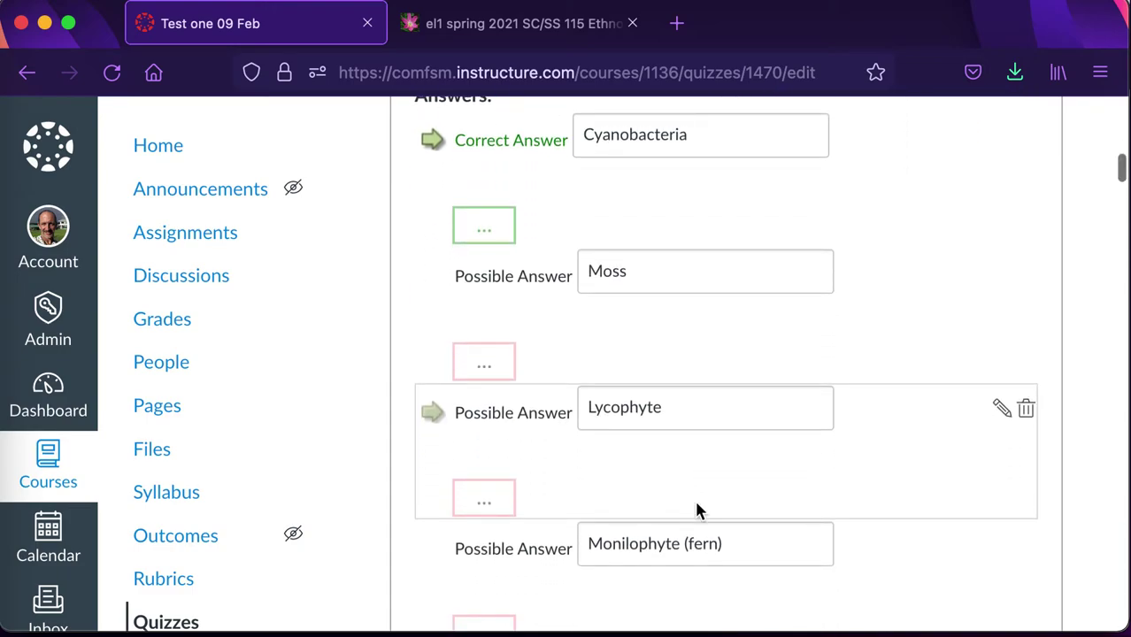
{"action": "scroll", "coordinate": [696, 510], "scroll_direction": "up", "scroll_amount": 1}
{"action": "scroll", "coordinate": [696, 511], "scroll_direction": "up", "scroll_amount": 1}
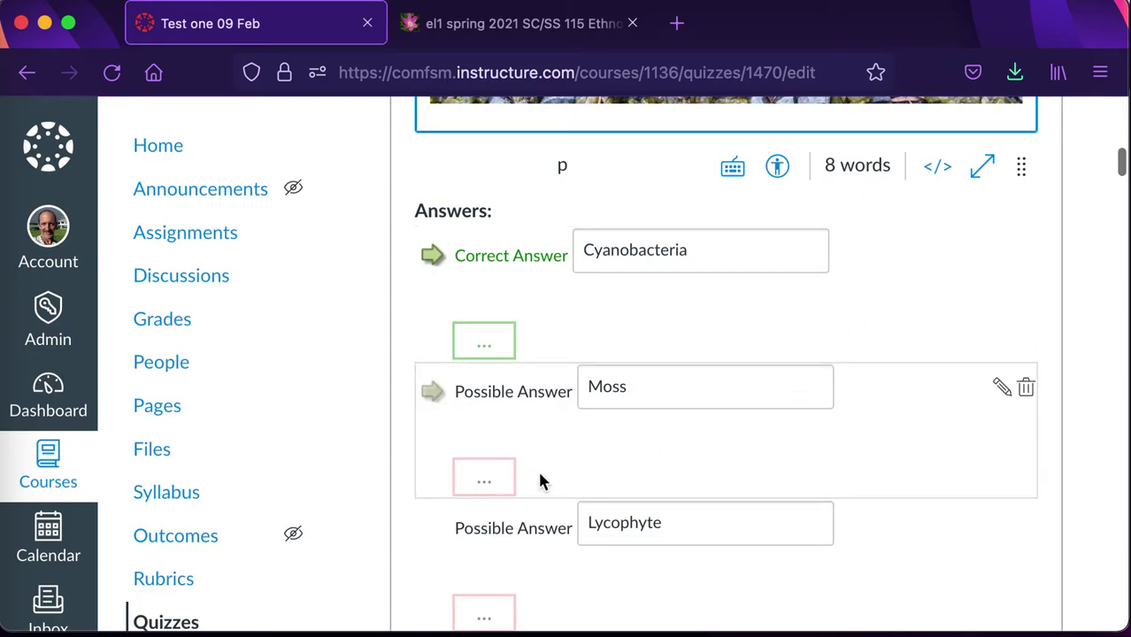
{"action": "scroll", "coordinate": [482, 489], "scroll_direction": "down", "scroll_amount": 3}
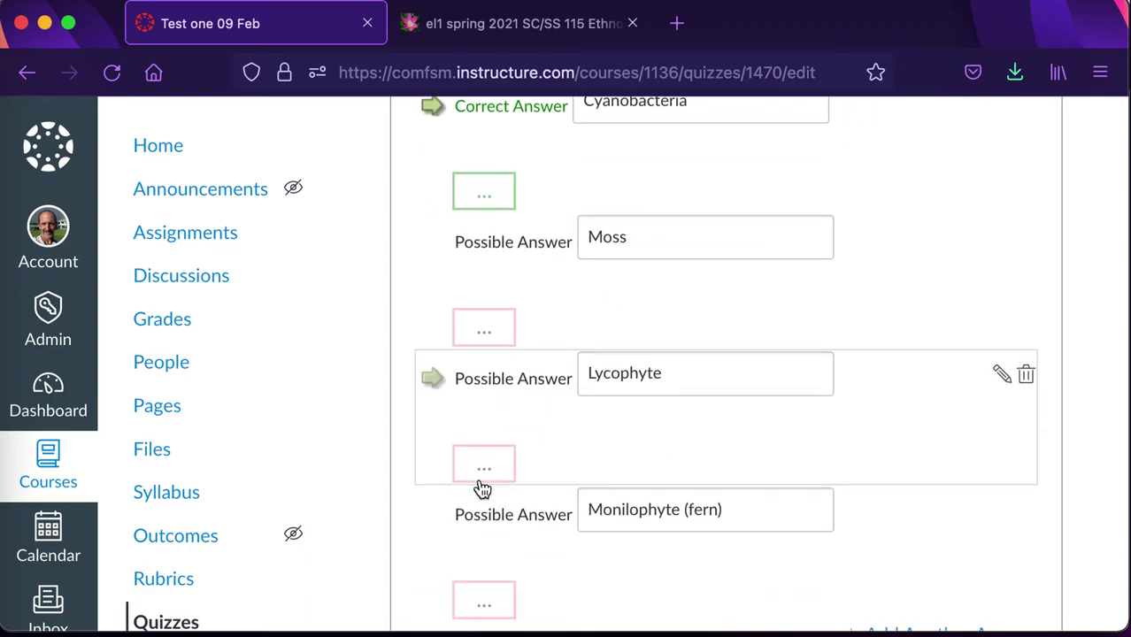
{"action": "scroll", "coordinate": [482, 489], "scroll_direction": "down", "scroll_amount": 1}
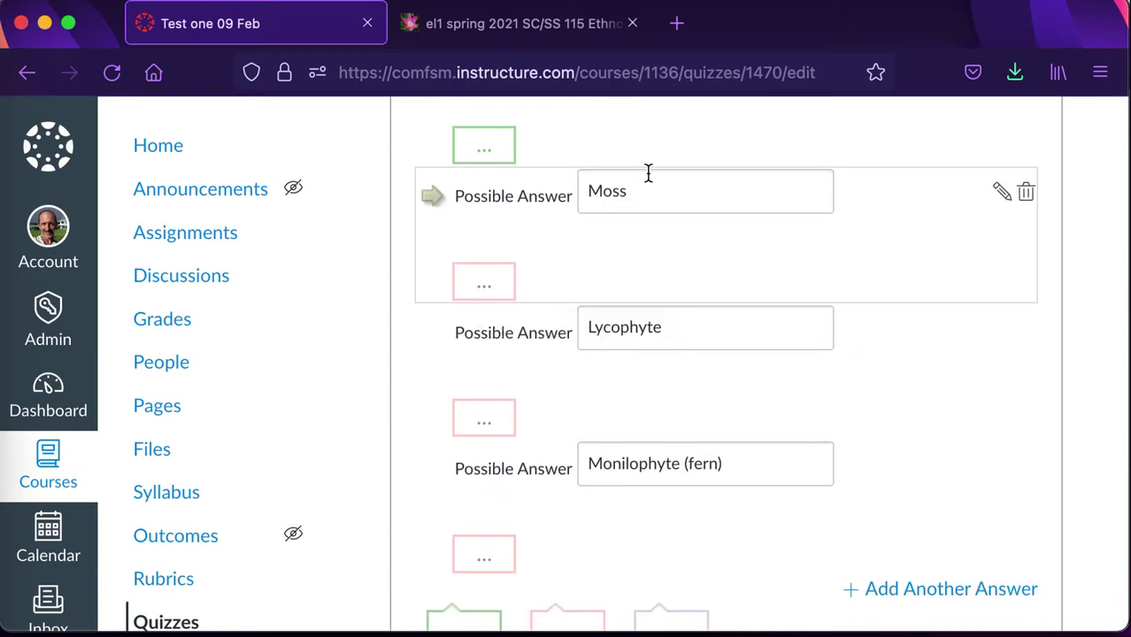
{"action": "scroll", "coordinate": [644, 190], "scroll_direction": "up", "scroll_amount": 2}
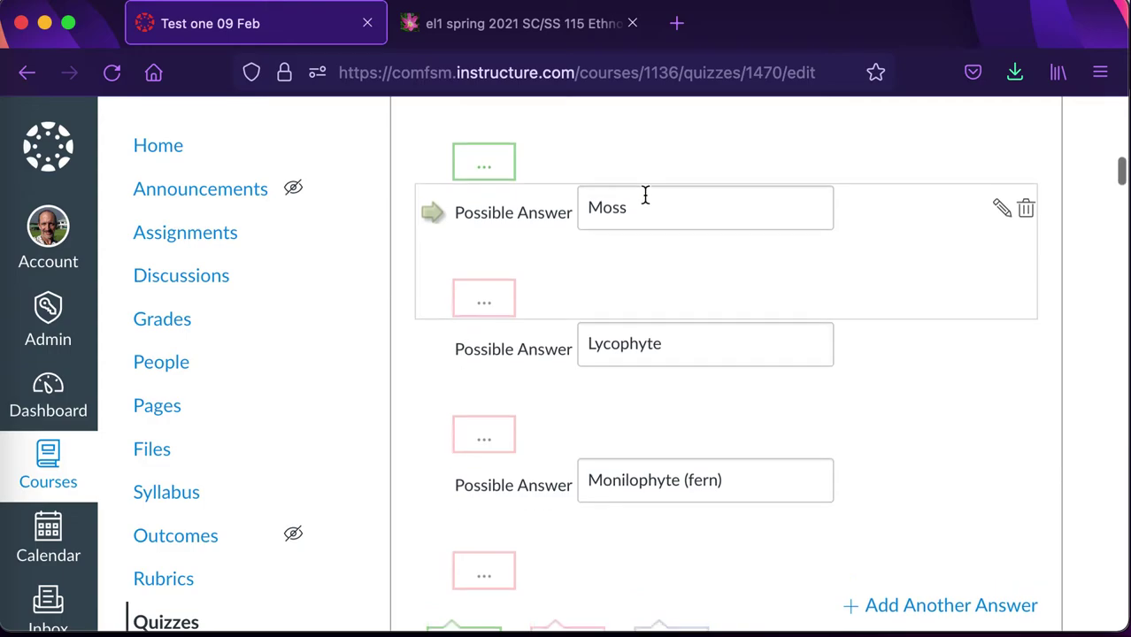
{"action": "scroll", "coordinate": [610, 285], "scroll_direction": "up", "scroll_amount": 3}
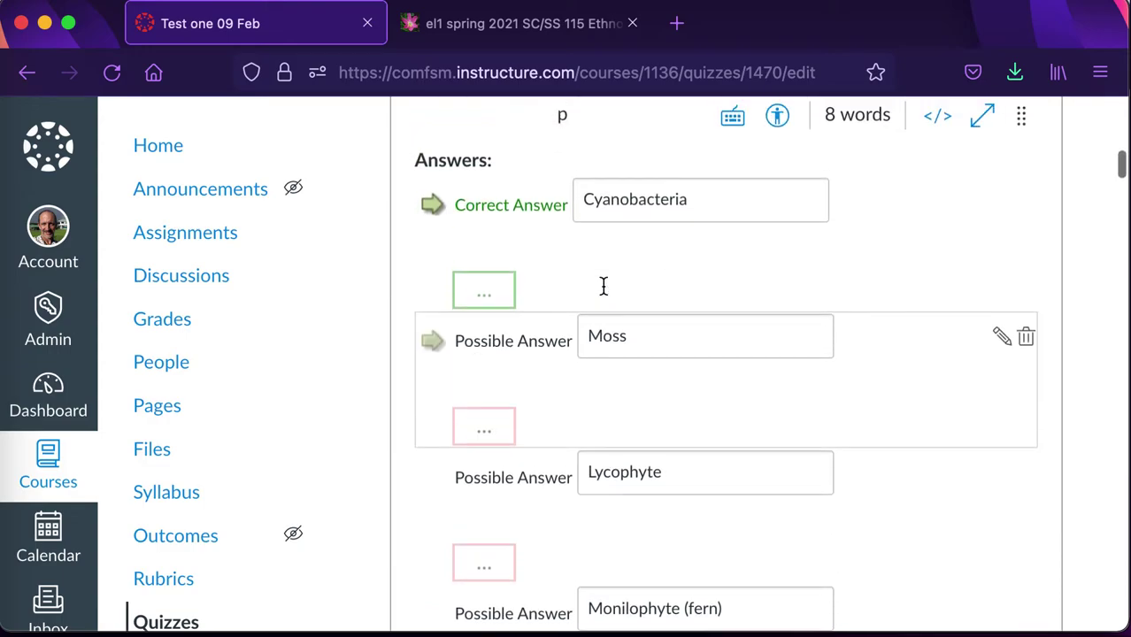
{"action": "scroll", "coordinate": [544, 409], "scroll_direction": "up", "scroll_amount": 5}
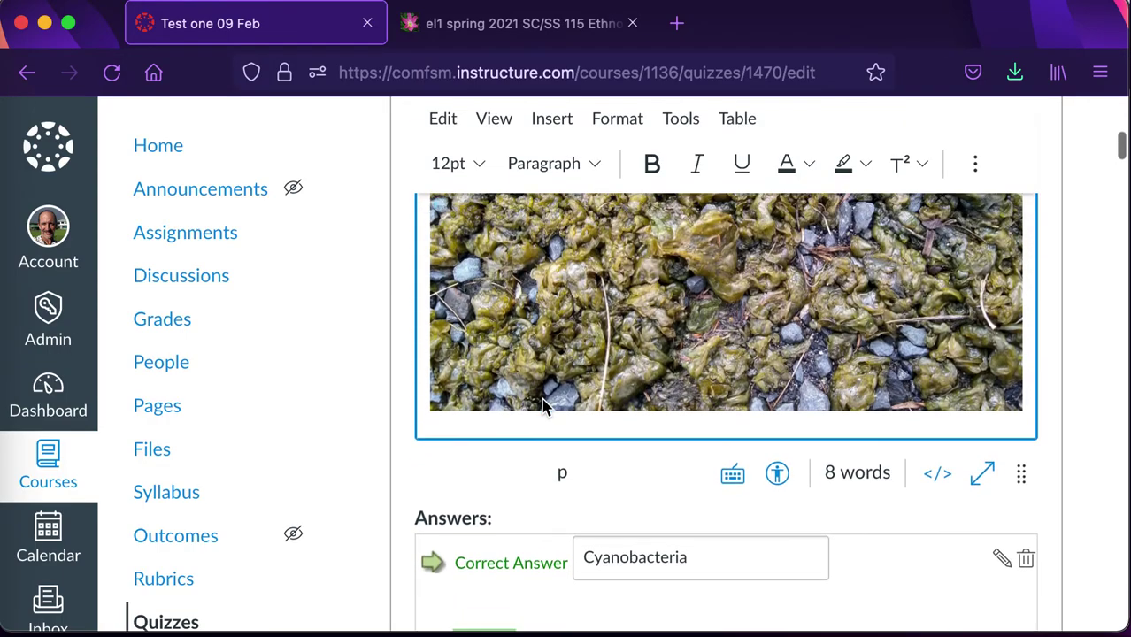
{"action": "scroll", "coordinate": [577, 416], "scroll_direction": "down", "scroll_amount": 2}
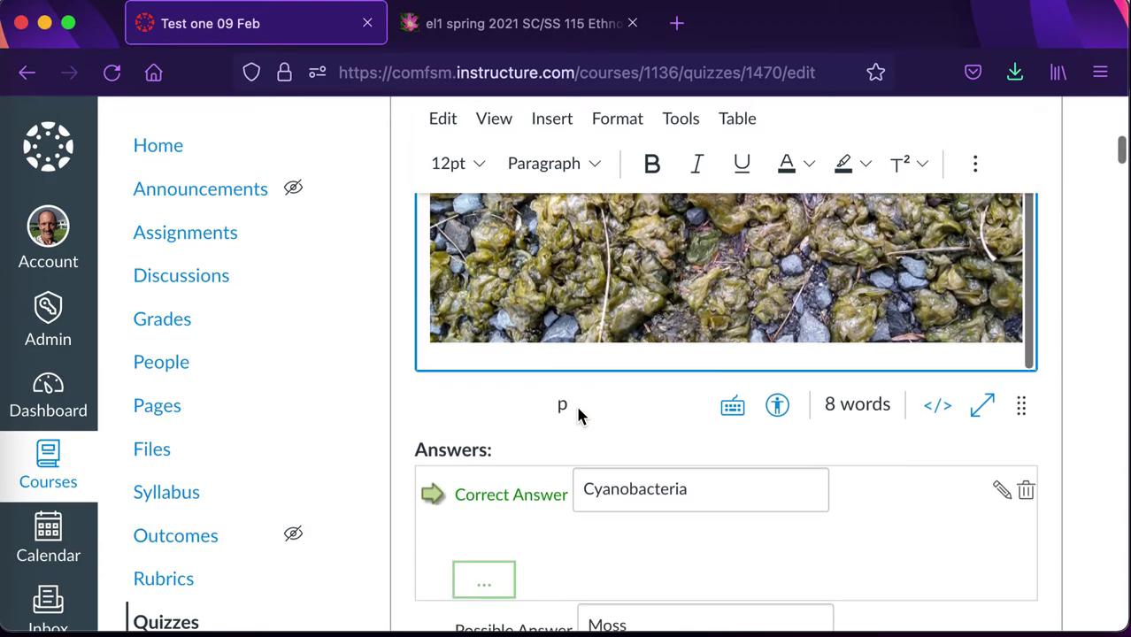
{"action": "scroll", "coordinate": [577, 416], "scroll_direction": "down", "scroll_amount": 10}
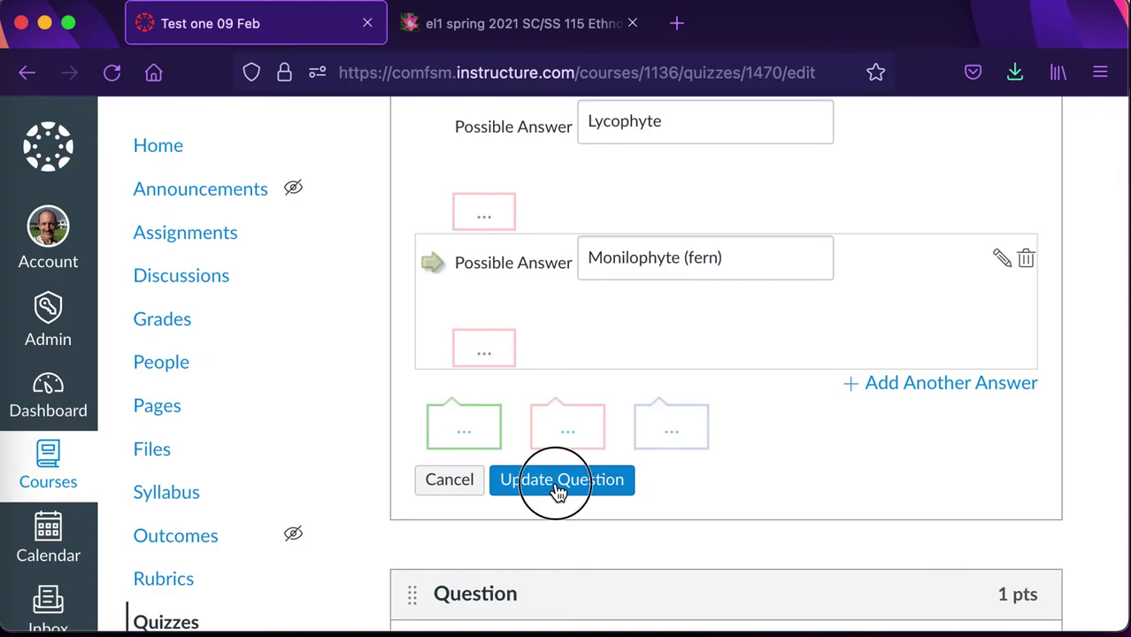
Save the edited plant-type question and scroll through the quiz questions
{"action": "left_click", "coordinate": [558, 482]}
{"action": "scroll", "coordinate": [557, 492], "scroll_direction": "down", "scroll_amount": 15}
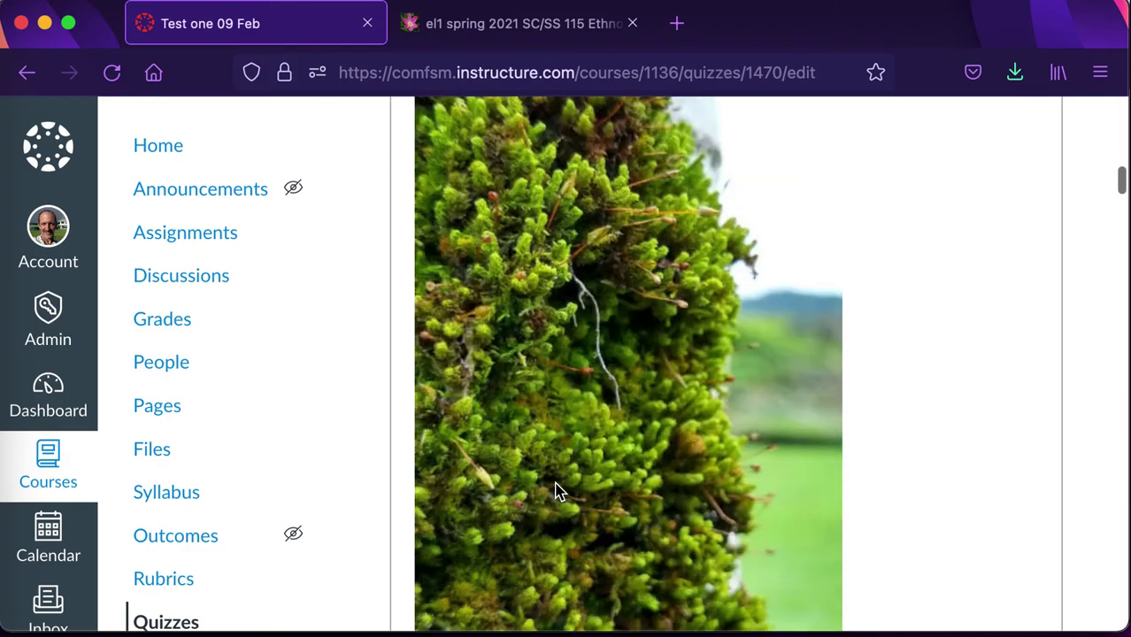
{"action": "scroll", "coordinate": [557, 492], "scroll_direction": "down", "scroll_amount": 10}
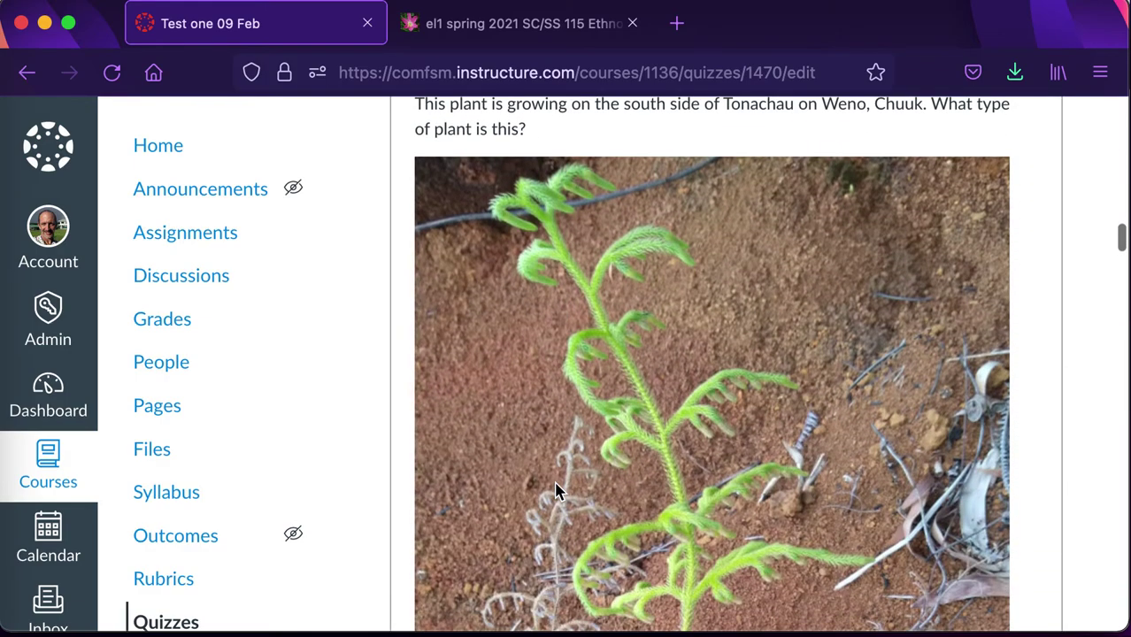
{"action": "scroll", "coordinate": [557, 492], "scroll_direction": "up", "scroll_amount": 5}
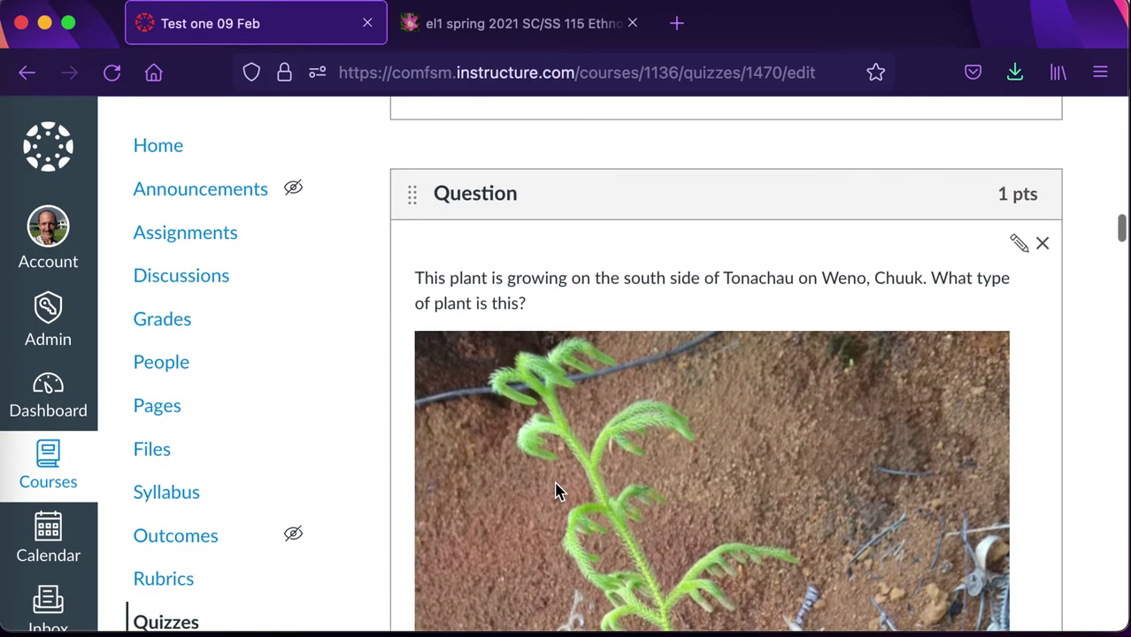
{"action": "scroll", "coordinate": [558, 492], "scroll_direction": "down", "scroll_amount": 8}
{"action": "scroll", "coordinate": [557, 492], "scroll_direction": "up", "scroll_amount": 5}
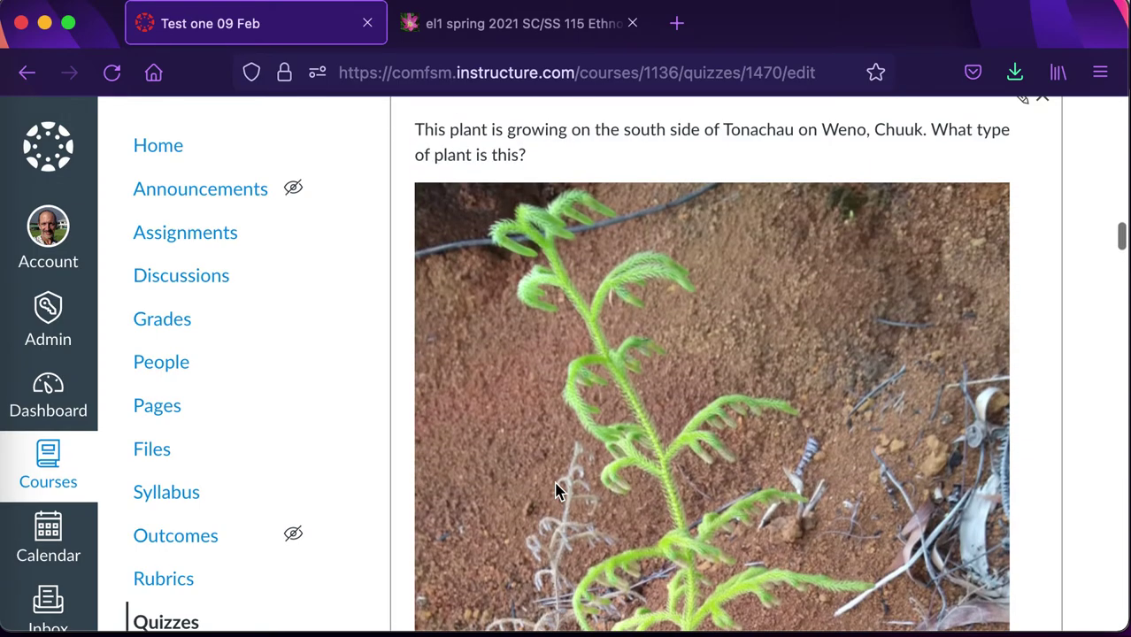
{"action": "scroll", "coordinate": [558, 492], "scroll_direction": "down", "scroll_amount": 10}
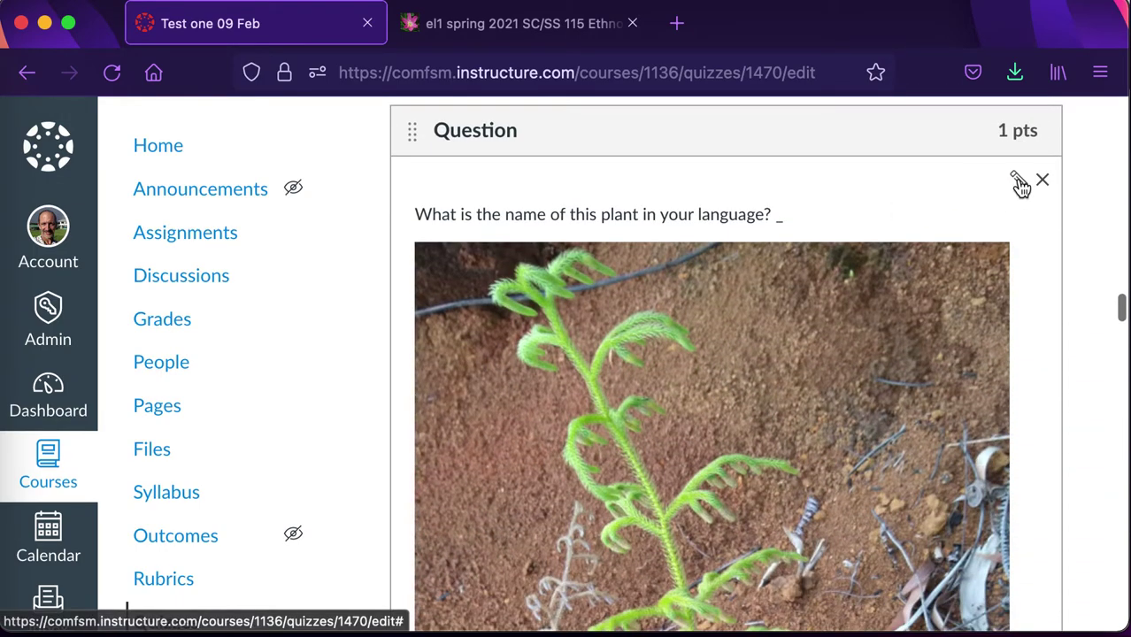
Open the plant-name question and review its possible answers
{"action": "left_click", "coordinate": [1020, 183]}
{"action": "scroll", "coordinate": [776, 278], "scroll_direction": "down", "scroll_amount": 3}
{"action": "scroll", "coordinate": [779, 288], "scroll_direction": "down", "scroll_amount": 5}
{"action": "scroll", "coordinate": [890, 553], "scroll_direction": "down", "scroll_amount": 2}
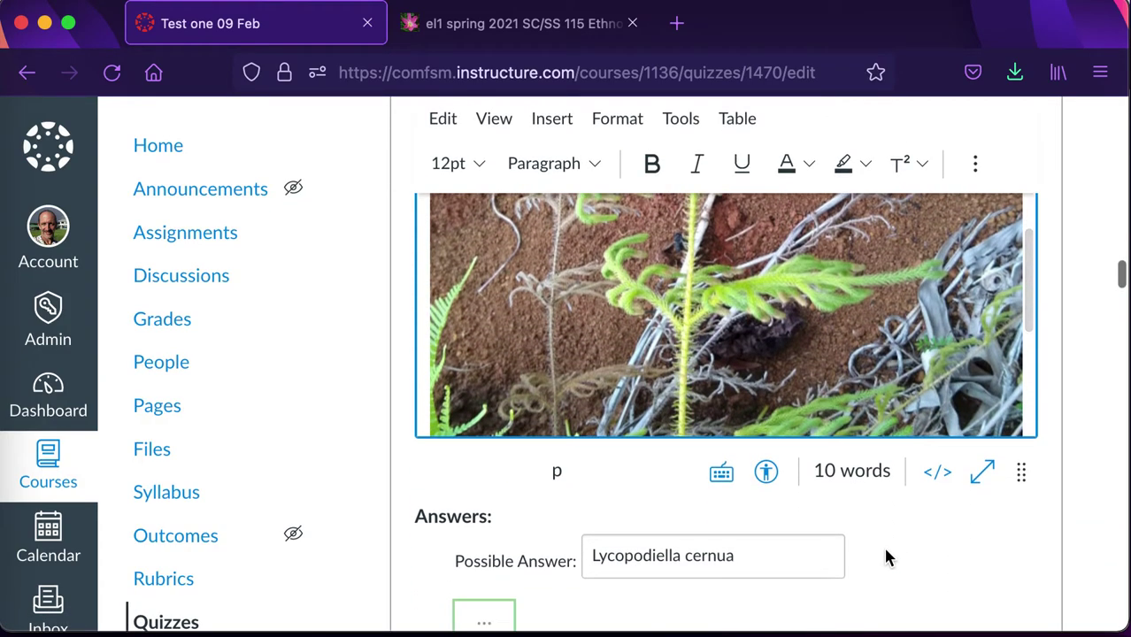
{"action": "scroll", "coordinate": [887, 553], "scroll_direction": "down", "scroll_amount": 15}
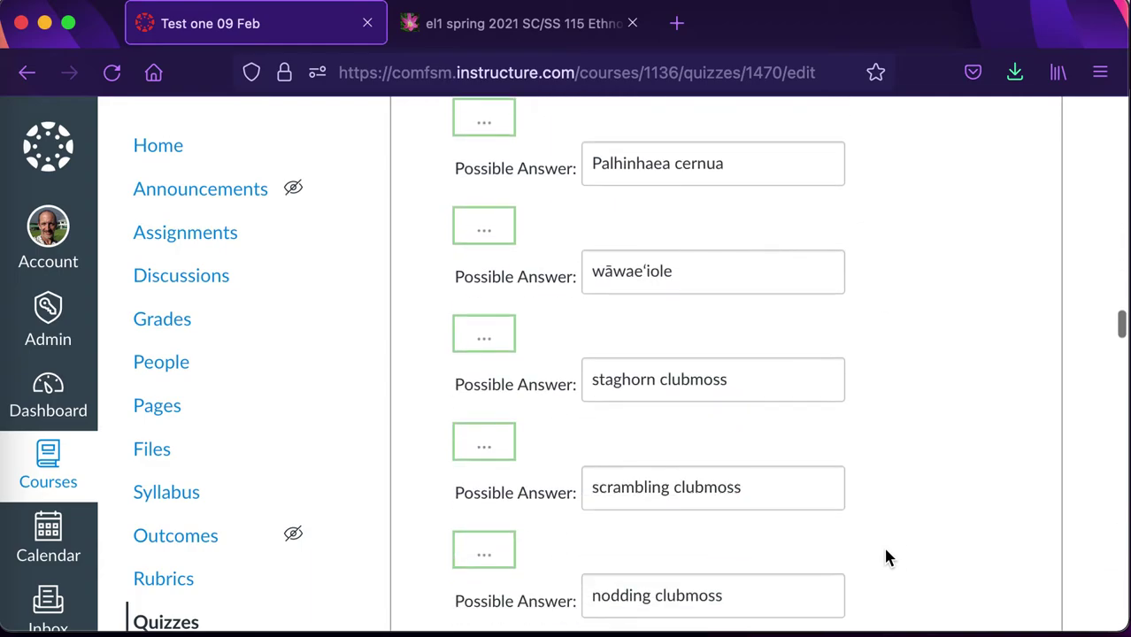
{"action": "scroll", "coordinate": [888, 555], "scroll_direction": "down", "scroll_amount": 15}
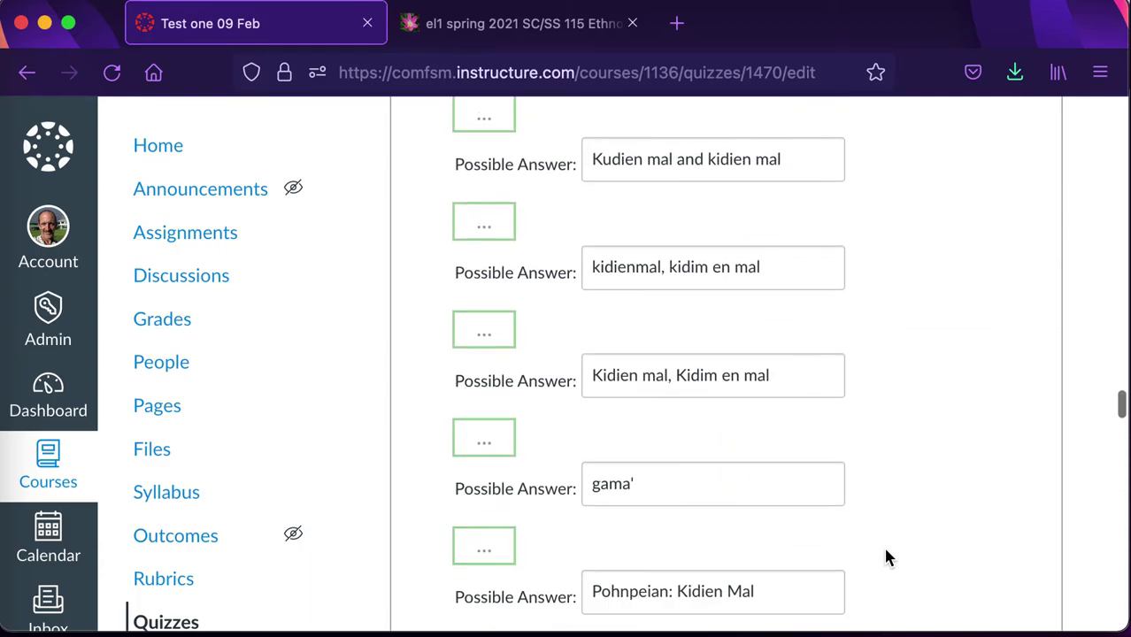
{"action": "scroll", "coordinate": [888, 557], "scroll_direction": "down", "scroll_amount": 10}
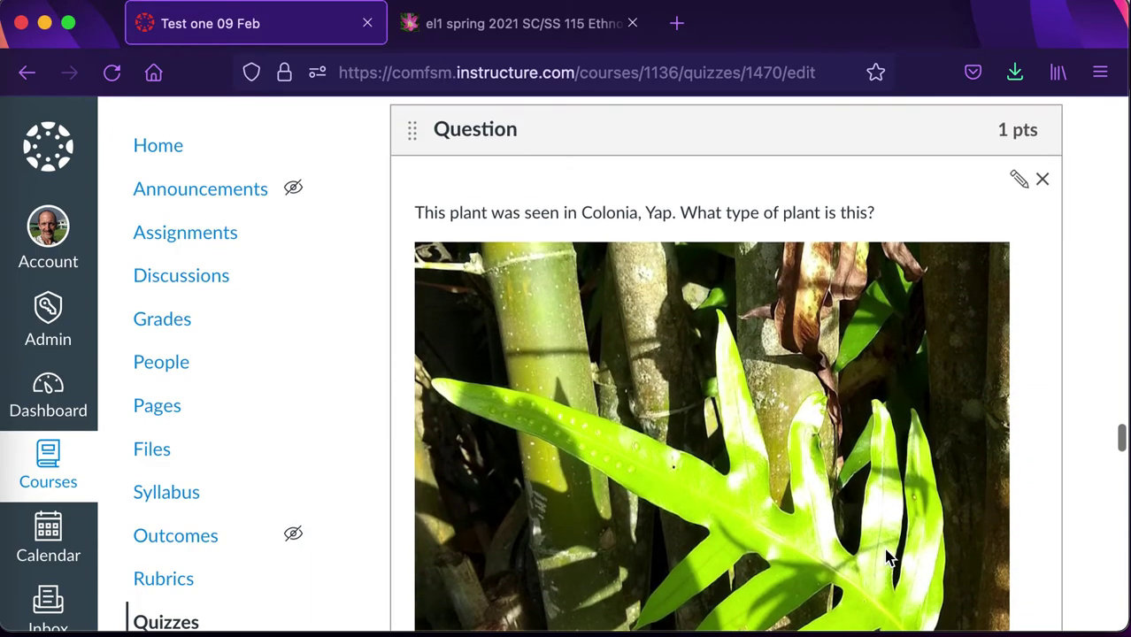
{"action": "scroll", "coordinate": [888, 558], "scroll_direction": "down", "scroll_amount": 10}
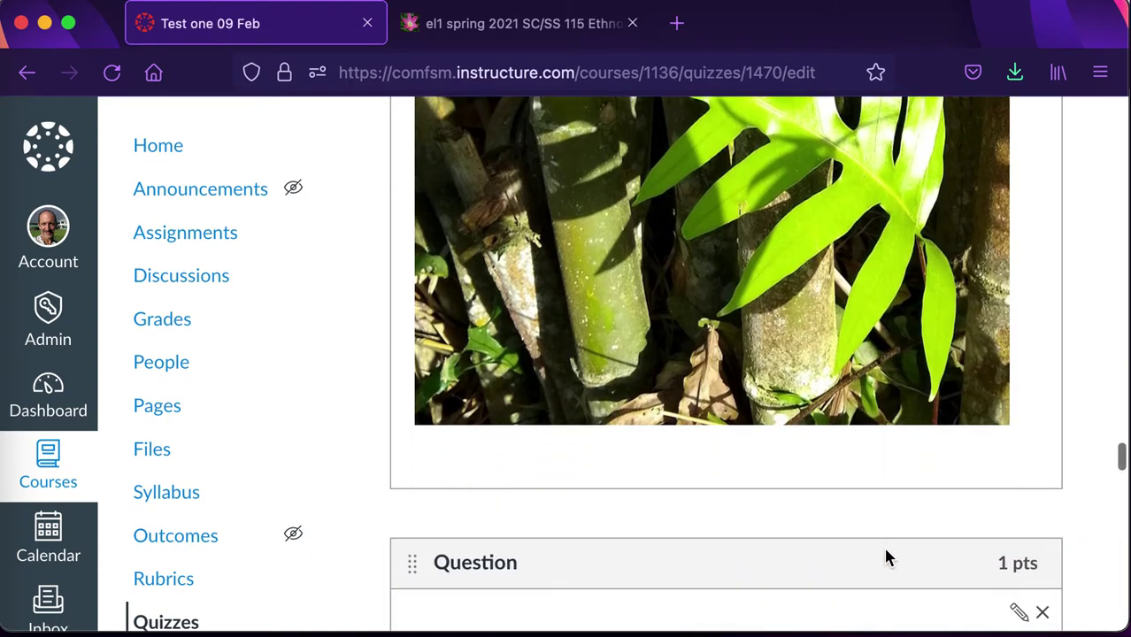
{"action": "scroll", "coordinate": [887, 558], "scroll_direction": "down", "scroll_amount": 8}
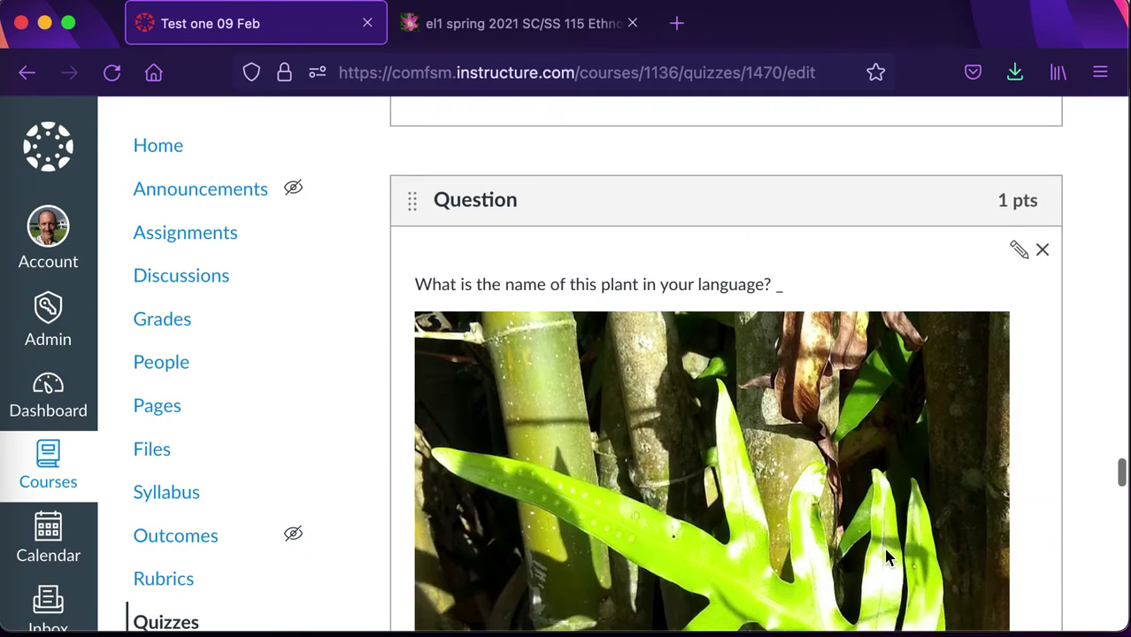
{"action": "scroll", "coordinate": [887, 557], "scroll_direction": "down", "scroll_amount": 1}
{"action": "scroll", "coordinate": [567, 475], "scroll_direction": "down", "scroll_amount": 5}
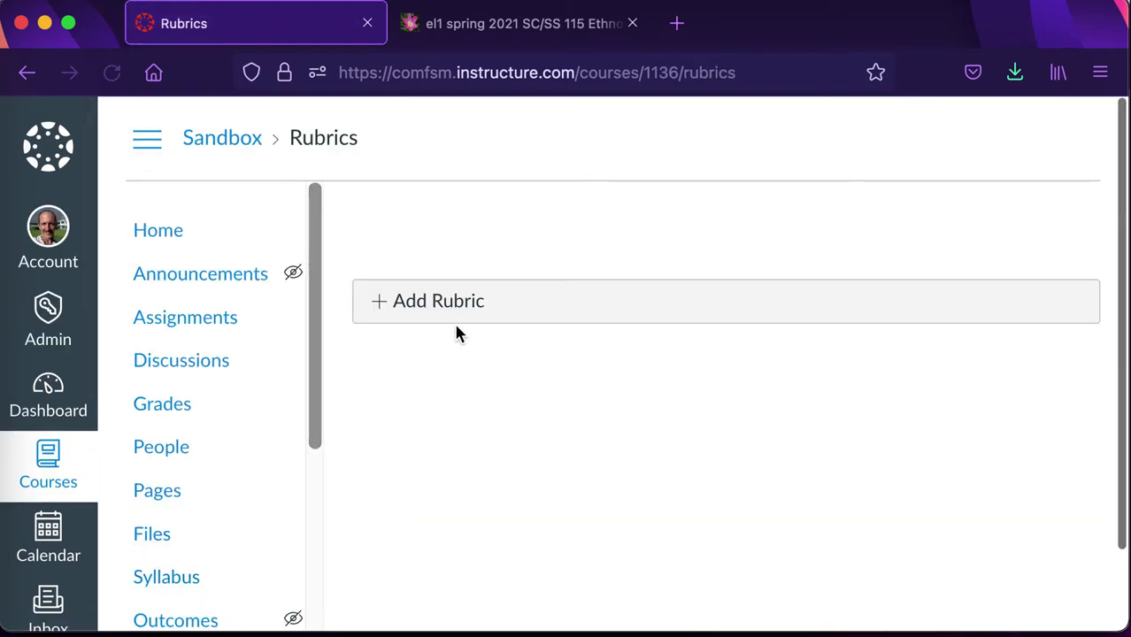
From course Outcomes, browse the importable standards under Account Standards > College > MSSC > SC
{"action": "scroll", "coordinate": [131, 469], "scroll_direction": "down", "scroll_amount": 3}
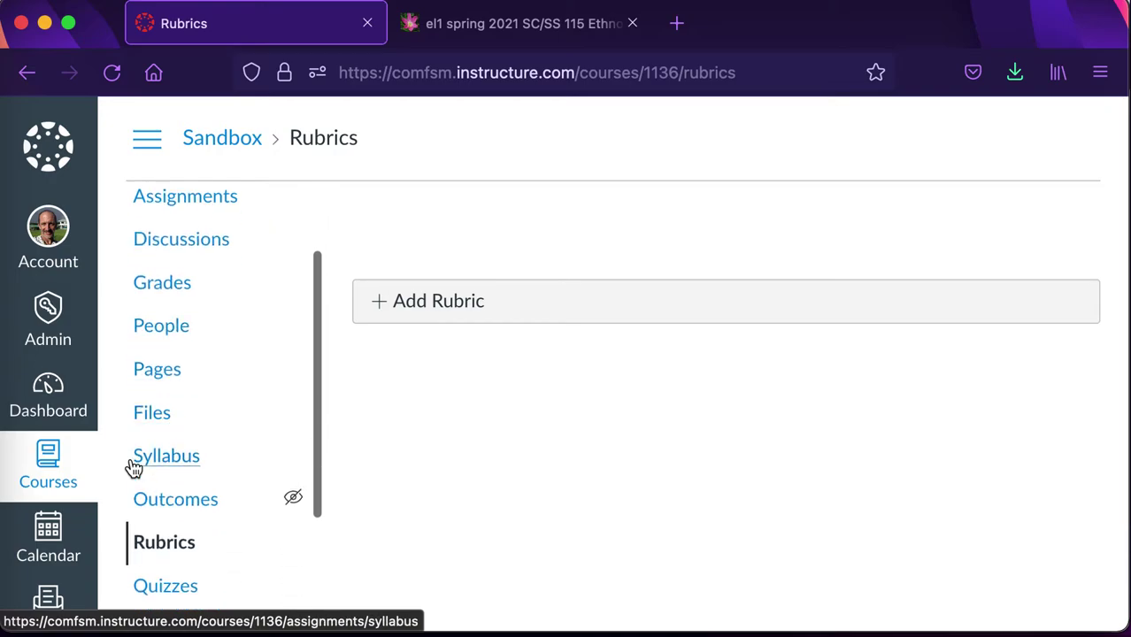
{"action": "left_click", "coordinate": [171, 510]}
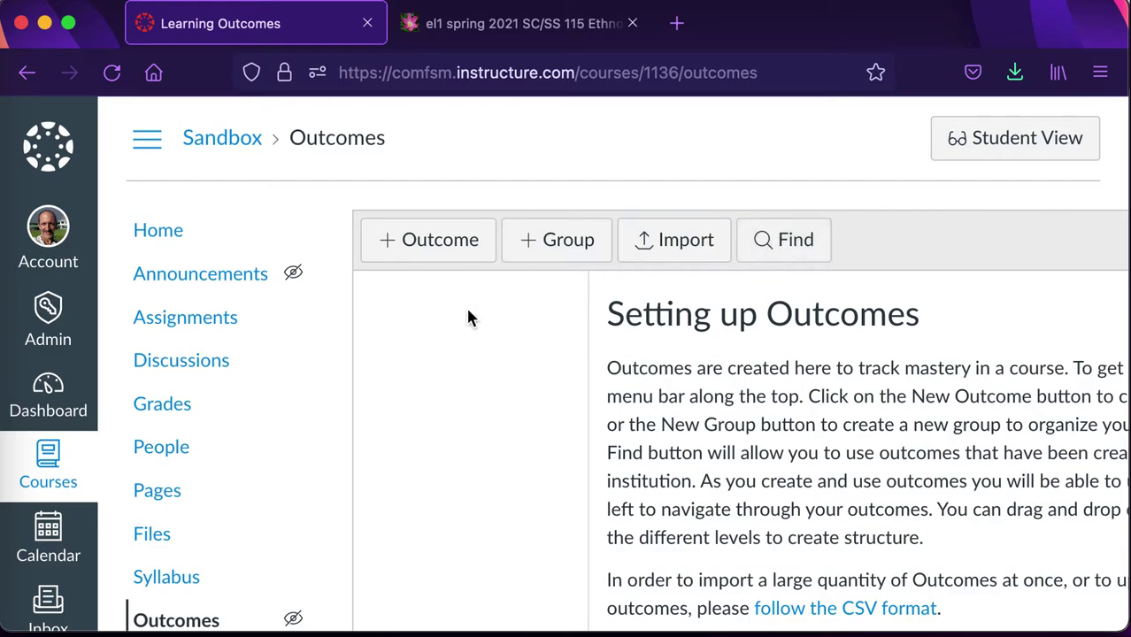
{"action": "scroll", "coordinate": [188, 620], "scroll_direction": "down", "scroll_amount": 1}
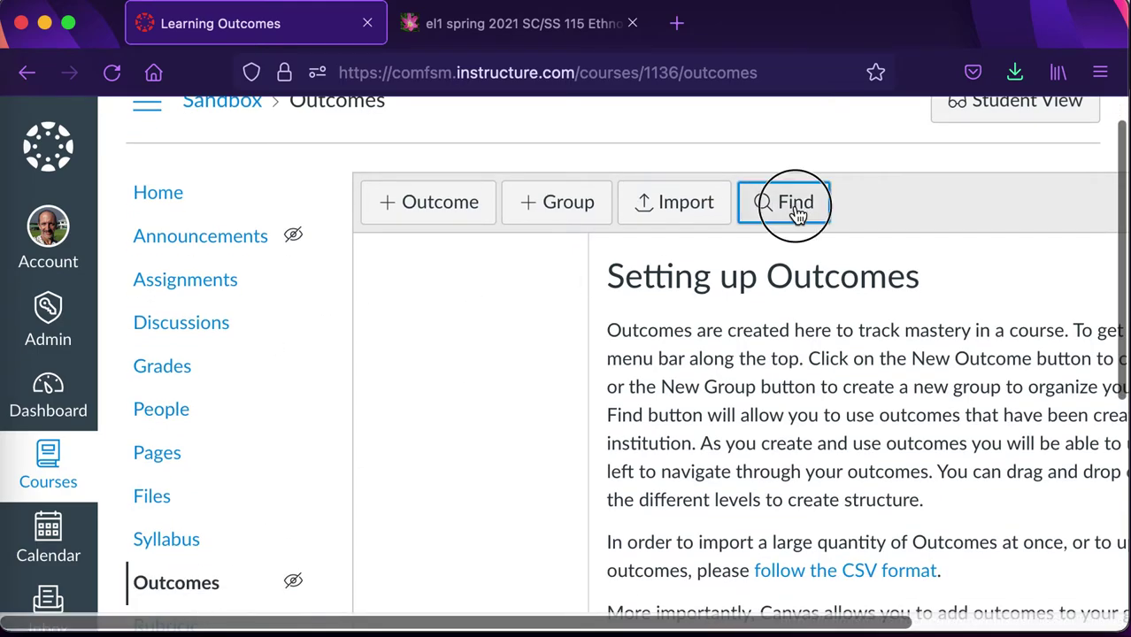
{"action": "left_click", "coordinate": [795, 206]}
{"action": "left_click", "coordinate": [86, 185]}
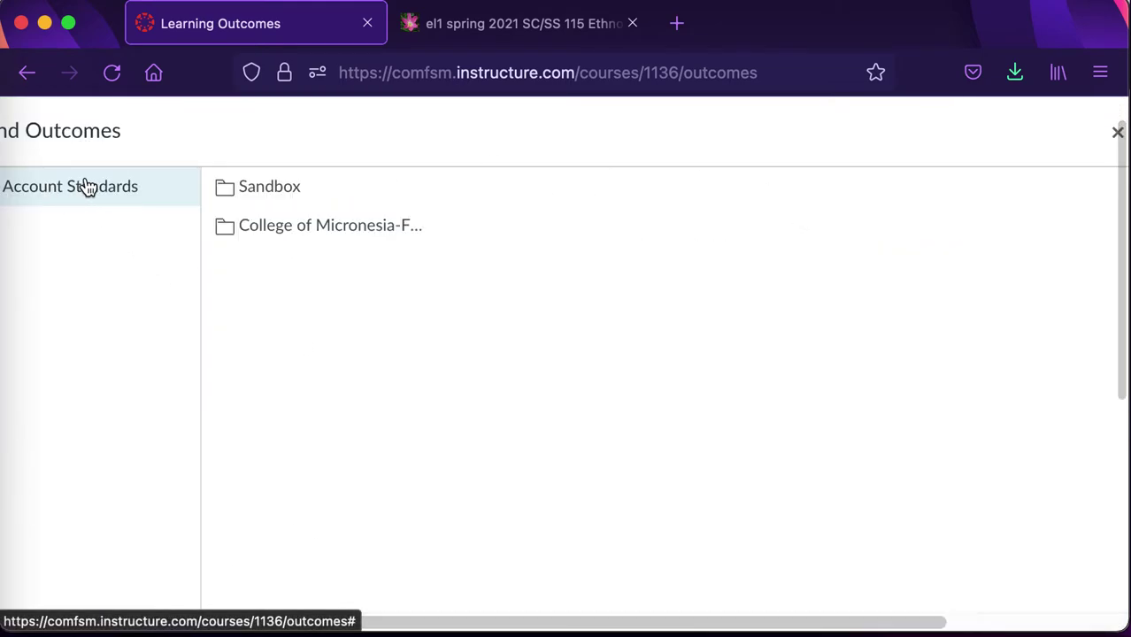
{"action": "left_click", "coordinate": [290, 227]}
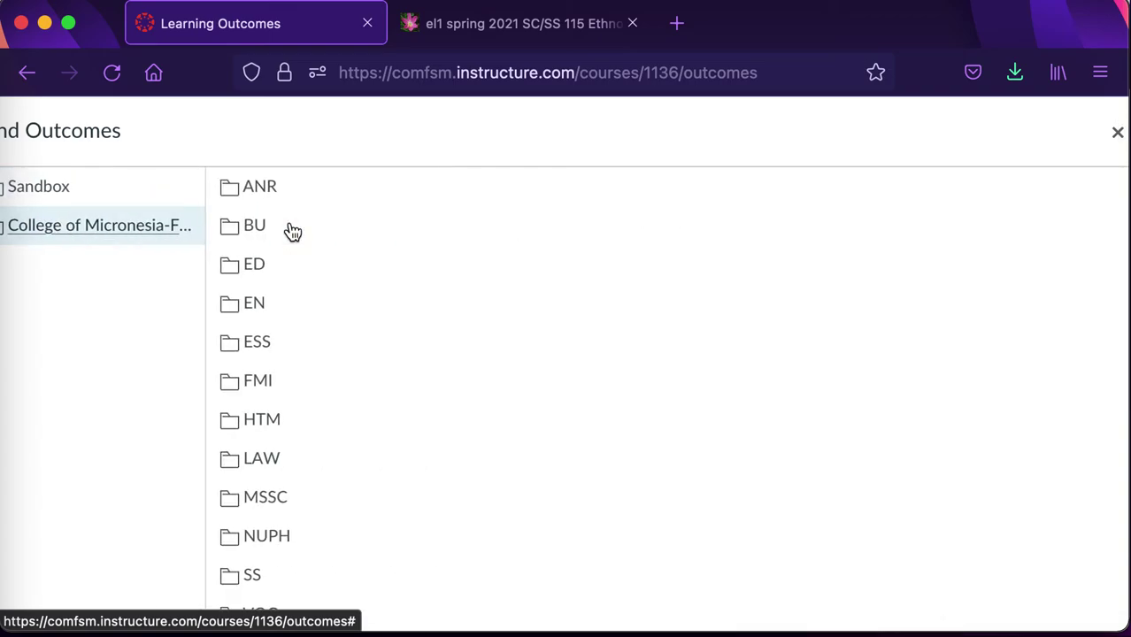
{"action": "scroll", "coordinate": [402, 258], "scroll_direction": "down", "scroll_amount": 3}
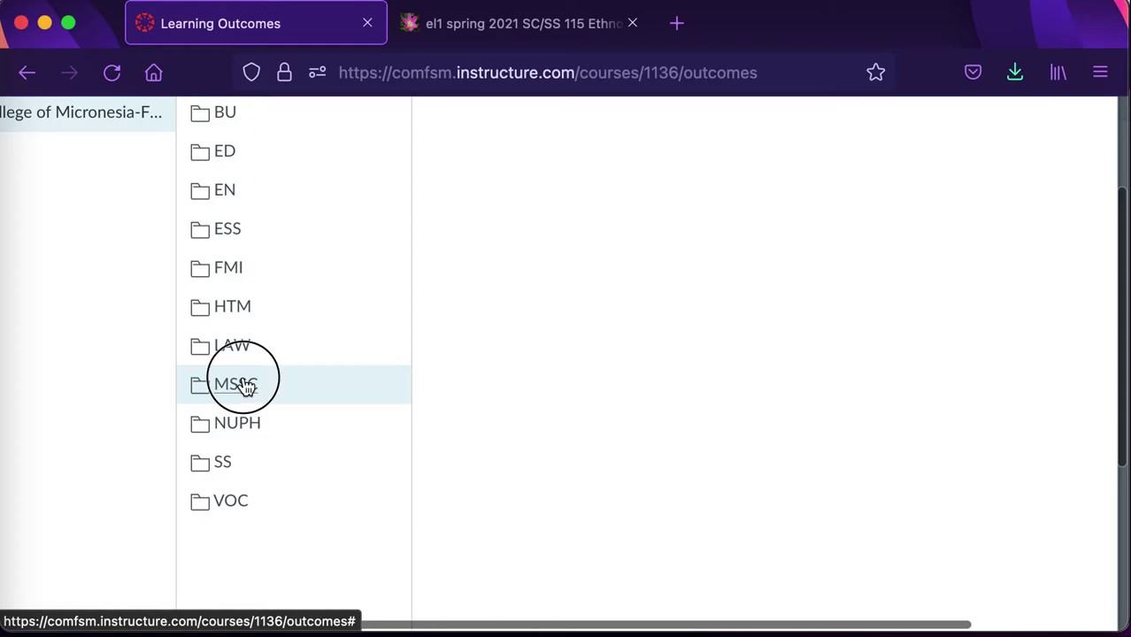
{"action": "left_click", "coordinate": [246, 385]}
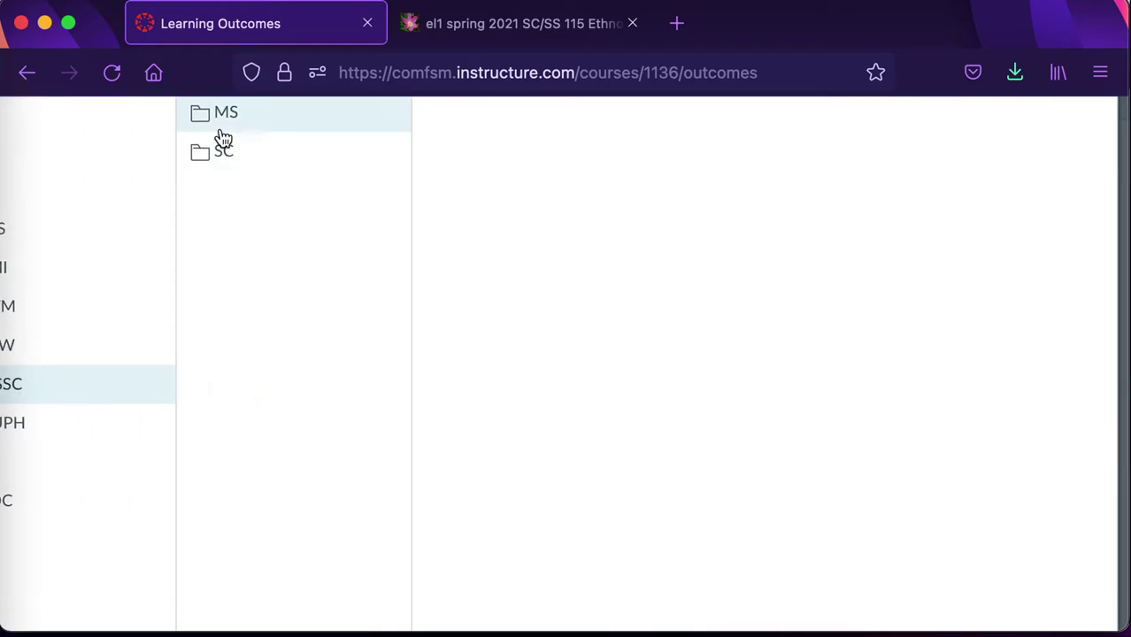
{"action": "left_click", "coordinate": [220, 152]}
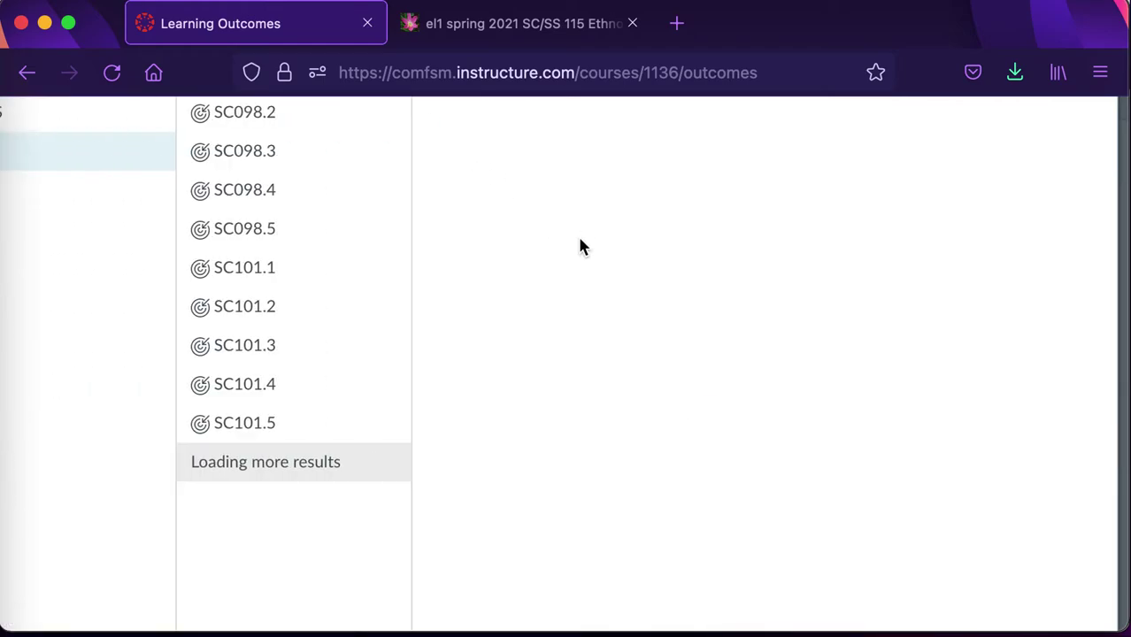
Import outcome SCSS115.1 into the Sandbox demonstrator group
{"action": "scroll", "coordinate": [328, 511], "scroll_direction": "down", "scroll_amount": 6}
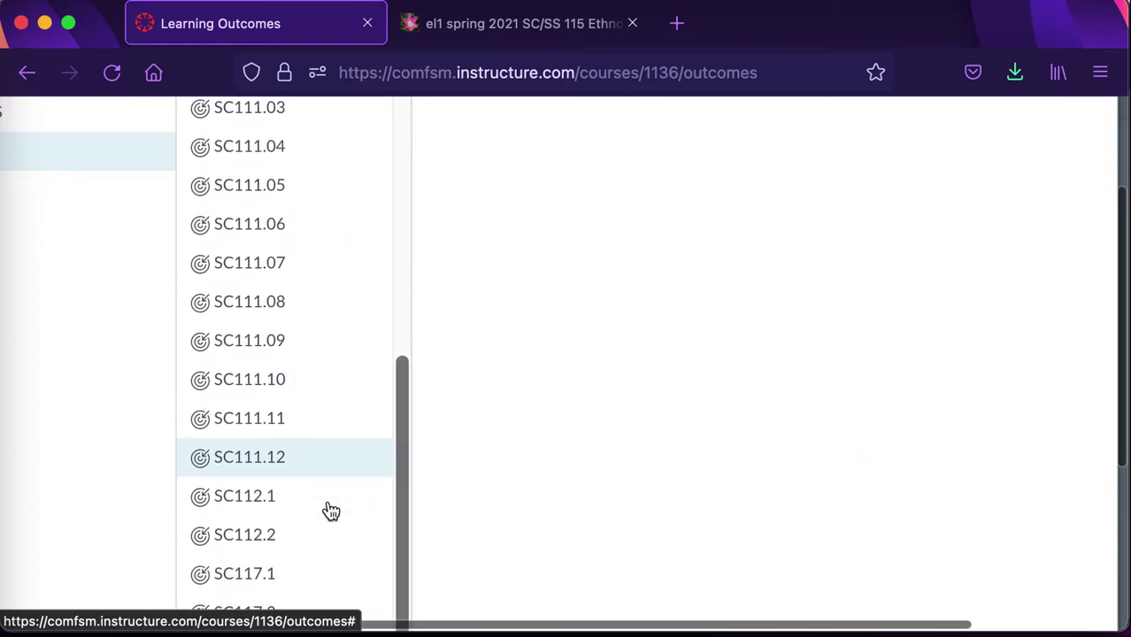
{"action": "scroll", "coordinate": [330, 510], "scroll_direction": "down", "scroll_amount": 10}
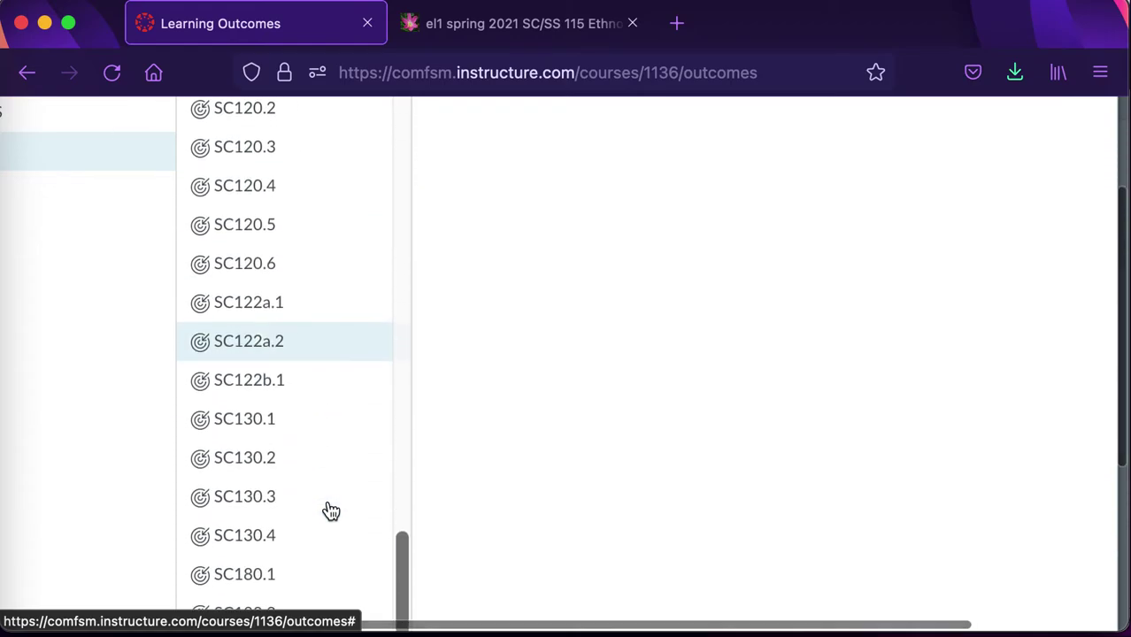
{"action": "scroll", "coordinate": [330, 510], "scroll_direction": "down", "scroll_amount": 15}
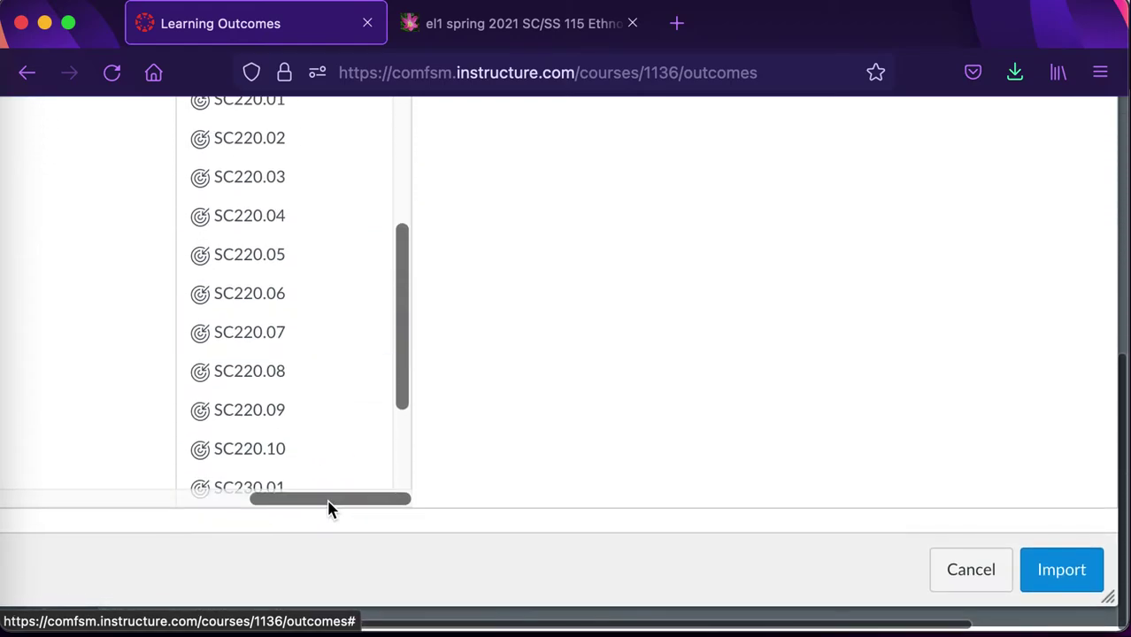
{"action": "scroll", "coordinate": [321, 406], "scroll_direction": "down", "scroll_amount": 8}
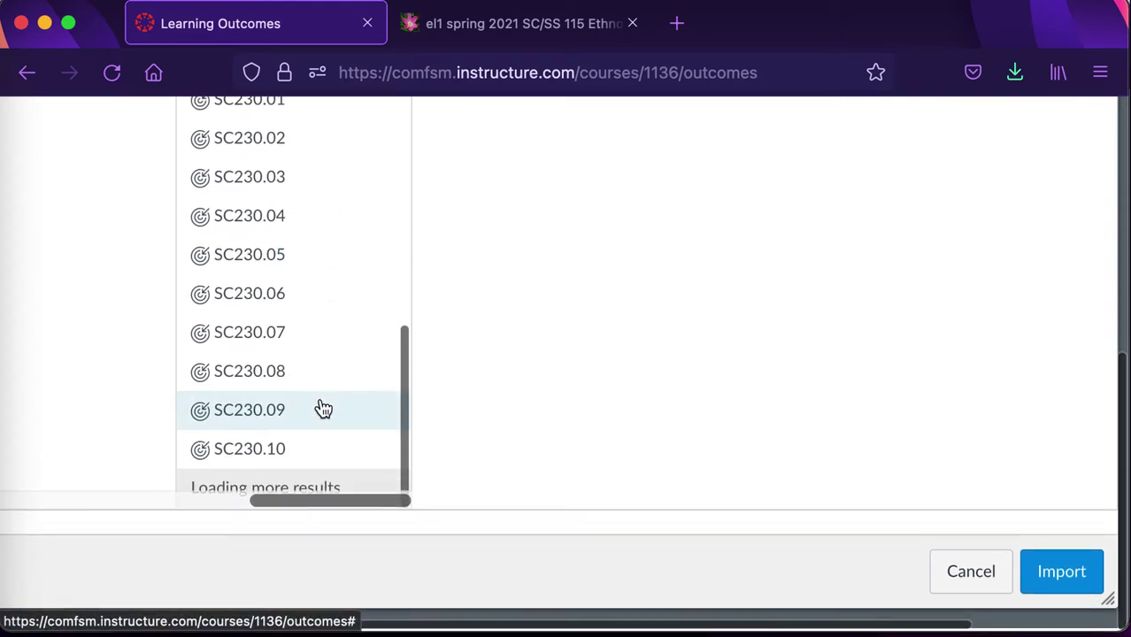
{"action": "scroll", "coordinate": [323, 408], "scroll_direction": "down", "scroll_amount": 10}
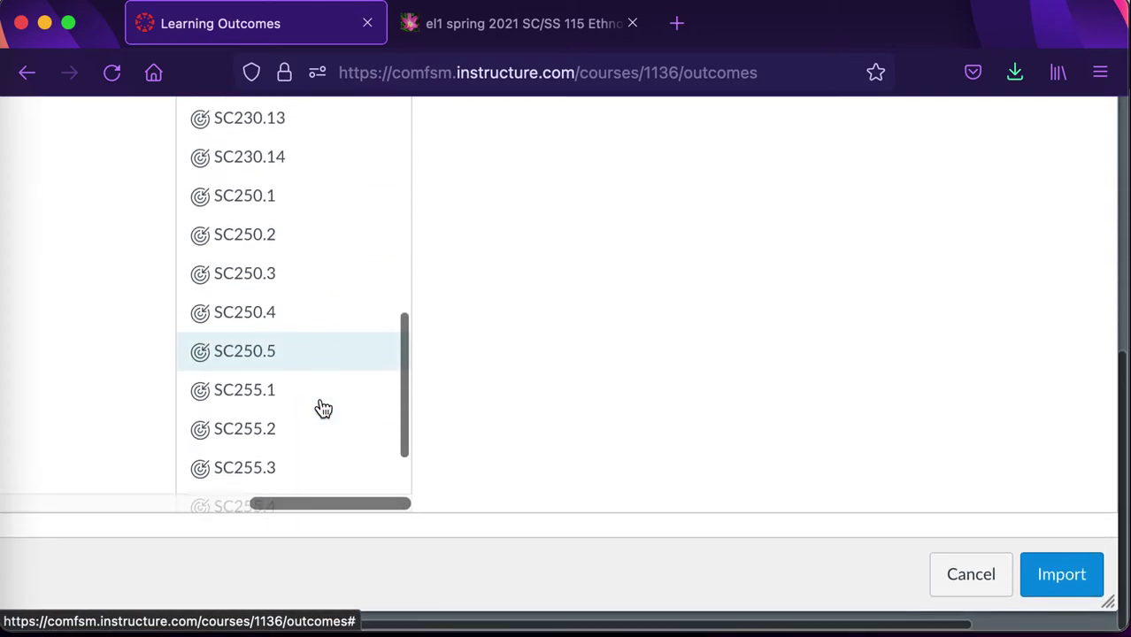
{"action": "scroll", "coordinate": [323, 408], "scroll_direction": "down", "scroll_amount": 5}
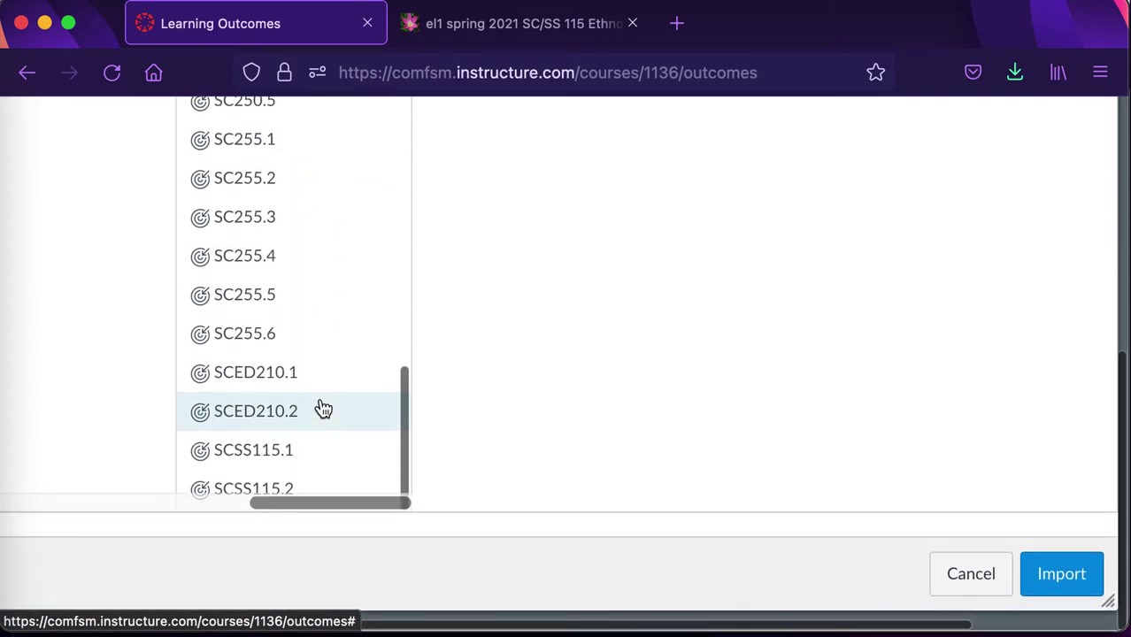
{"action": "left_click", "coordinate": [275, 459]}
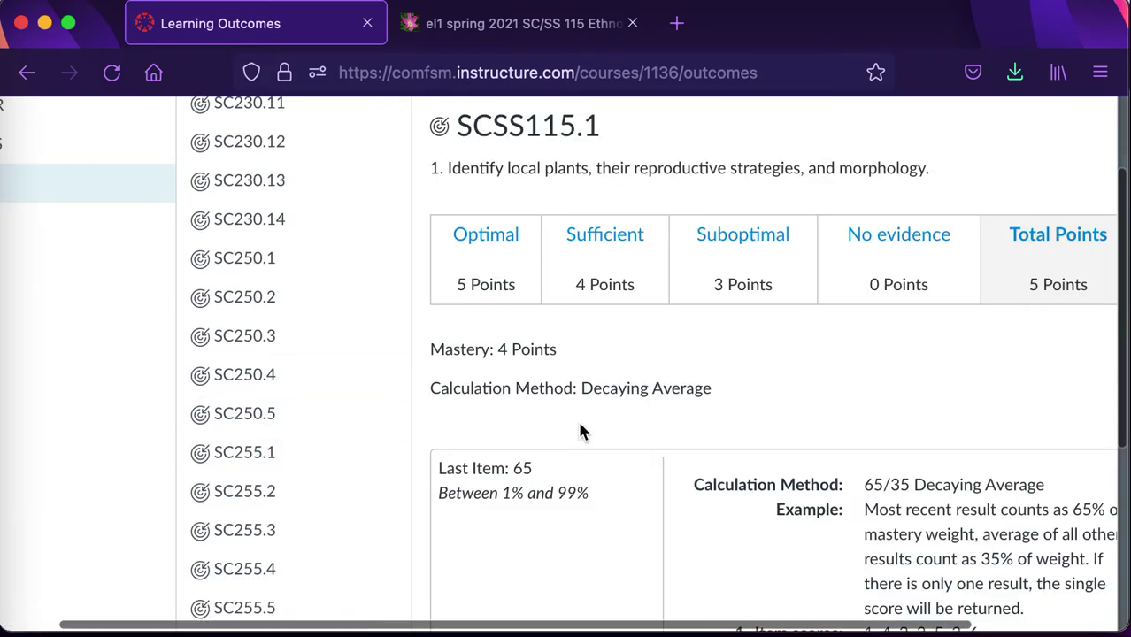
{"action": "scroll", "coordinate": [617, 426], "scroll_direction": "down", "scroll_amount": 5}
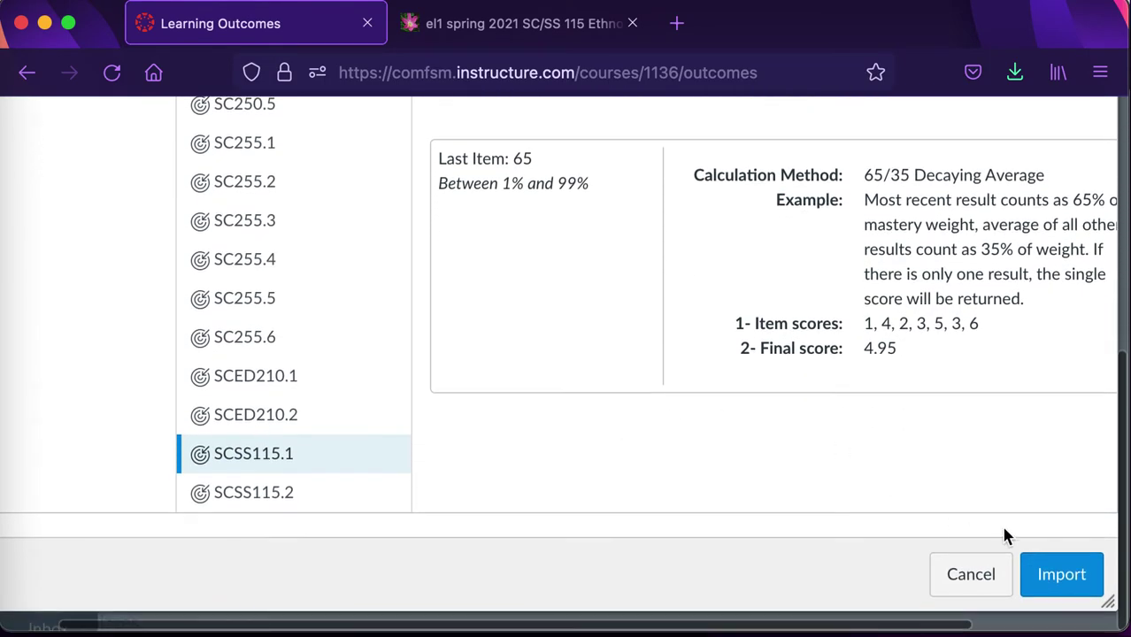
{"action": "left_click", "coordinate": [1064, 580]}
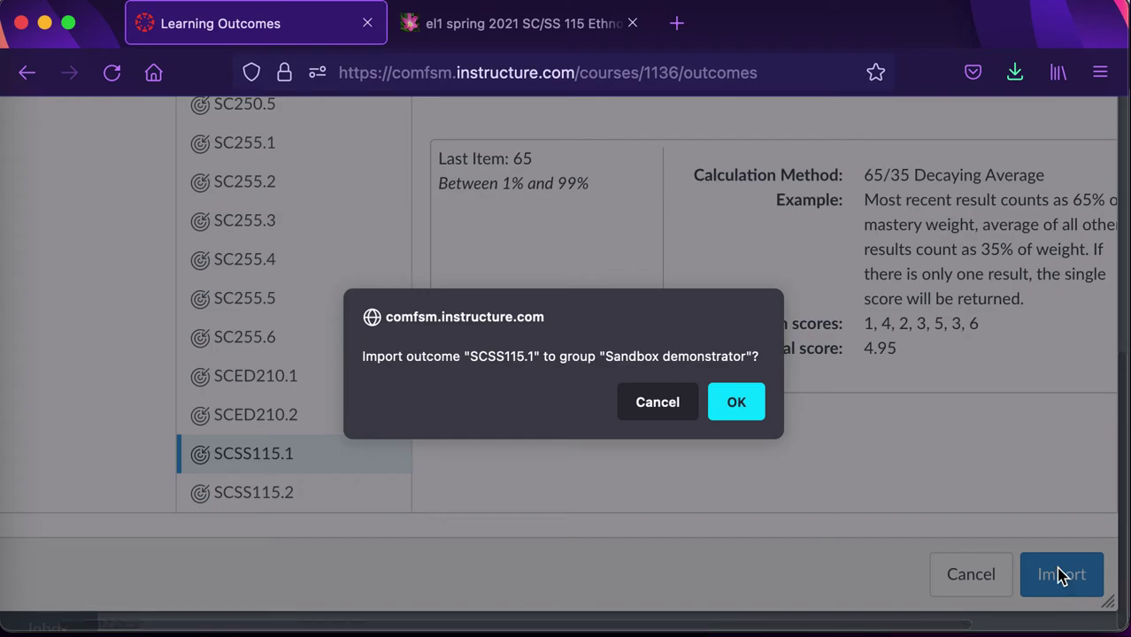
{"action": "left_click", "coordinate": [738, 403]}
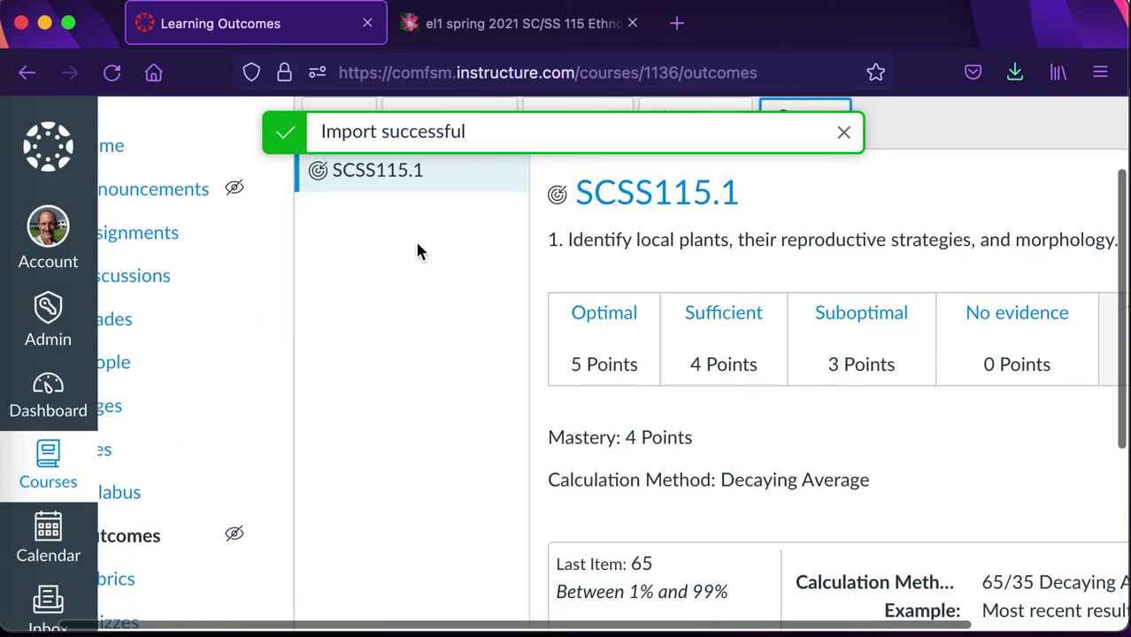
Import outcome SCSS115.2, cultural use of local plants, into the Sandbox group
{"action": "scroll", "coordinate": [443, 264], "scroll_direction": "up", "scroll_amount": 2}
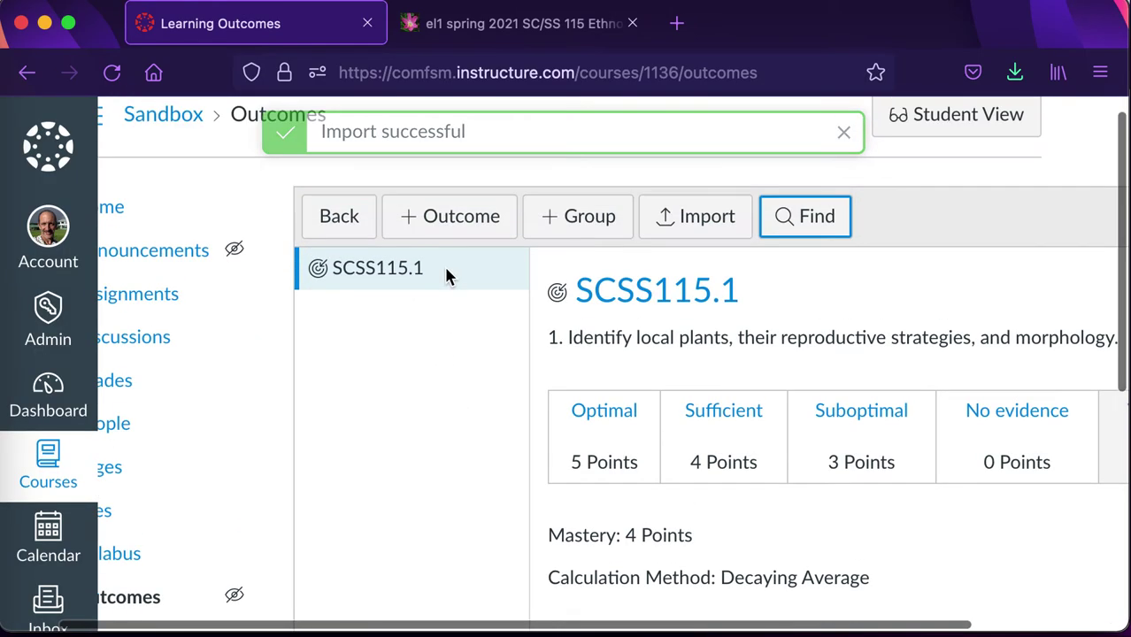
{"action": "left_click", "coordinate": [807, 228]}
{"action": "scroll", "coordinate": [340, 376], "scroll_direction": "down", "scroll_amount": 10}
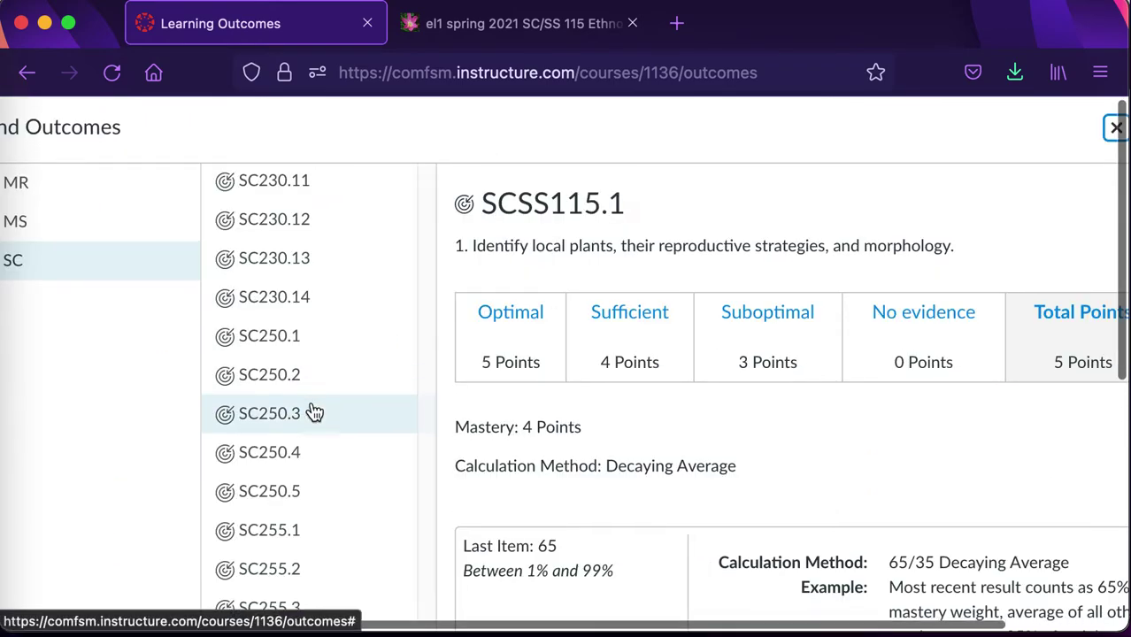
{"action": "left_click", "coordinate": [288, 455]}
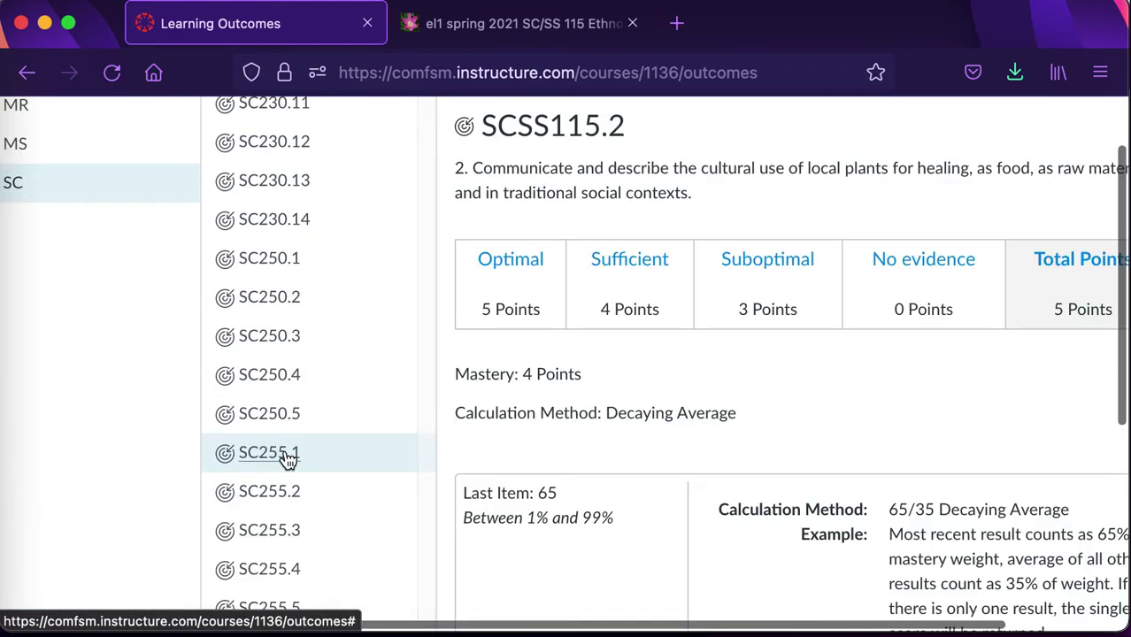
{"action": "scroll", "coordinate": [748, 354], "scroll_direction": "down", "scroll_amount": 2}
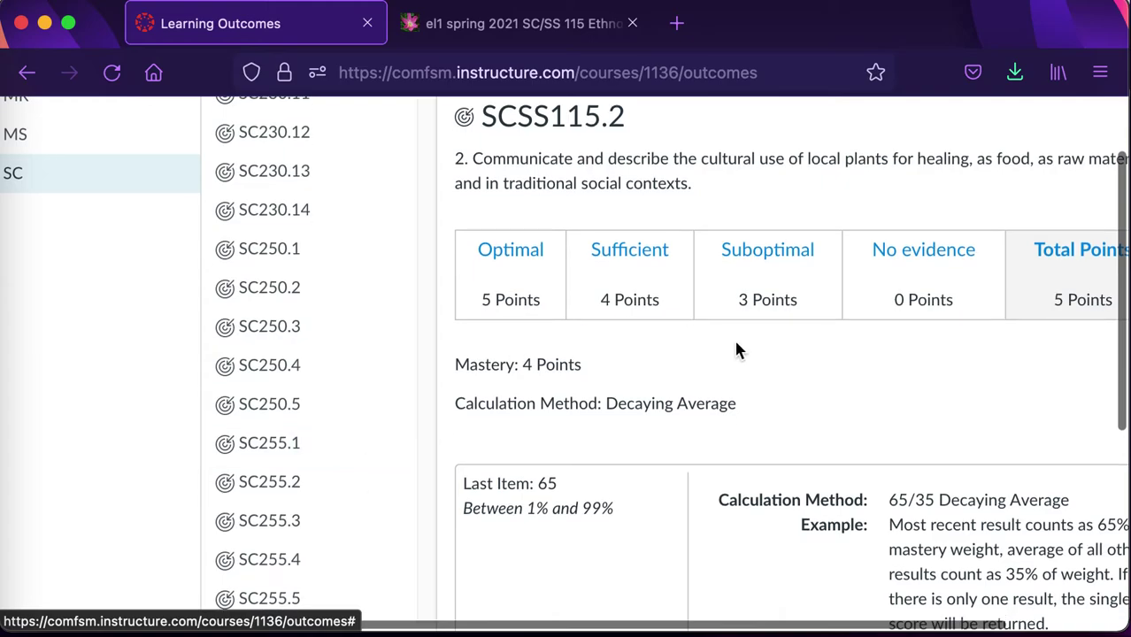
{"action": "scroll", "coordinate": [768, 366], "scroll_direction": "right", "scroll_amount": 3}
{"action": "scroll", "coordinate": [769, 366], "scroll_direction": "down", "scroll_amount": 5}
{"action": "scroll", "coordinate": [769, 361], "scroll_direction": "right", "scroll_amount": 1}
{"action": "left_click", "coordinate": [969, 542]}
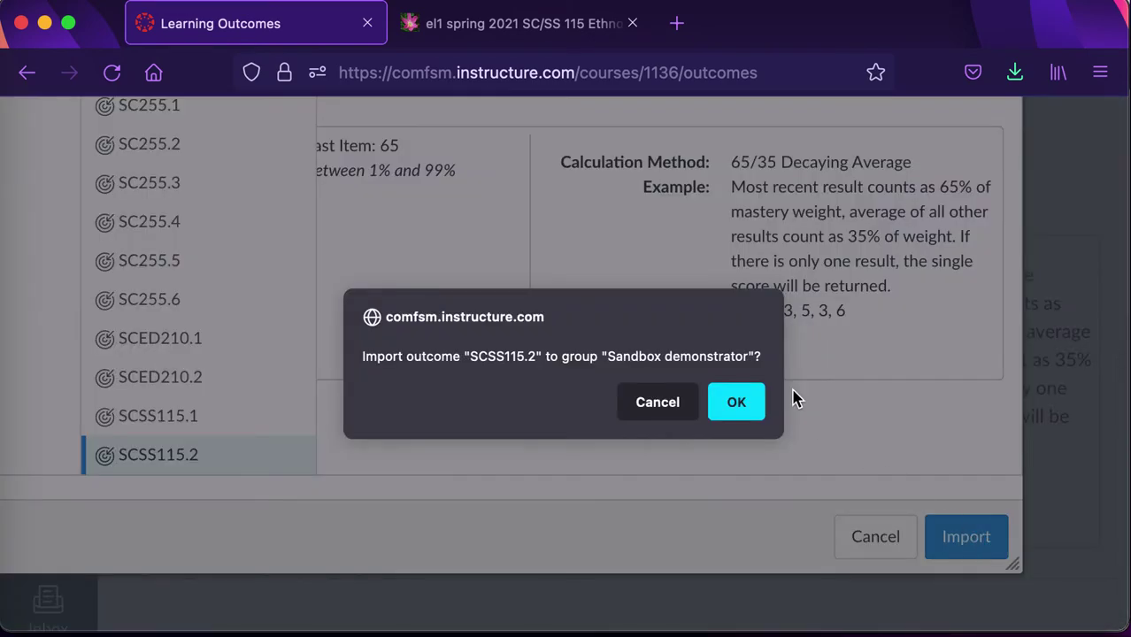
{"action": "left_click", "coordinate": [736, 404]}
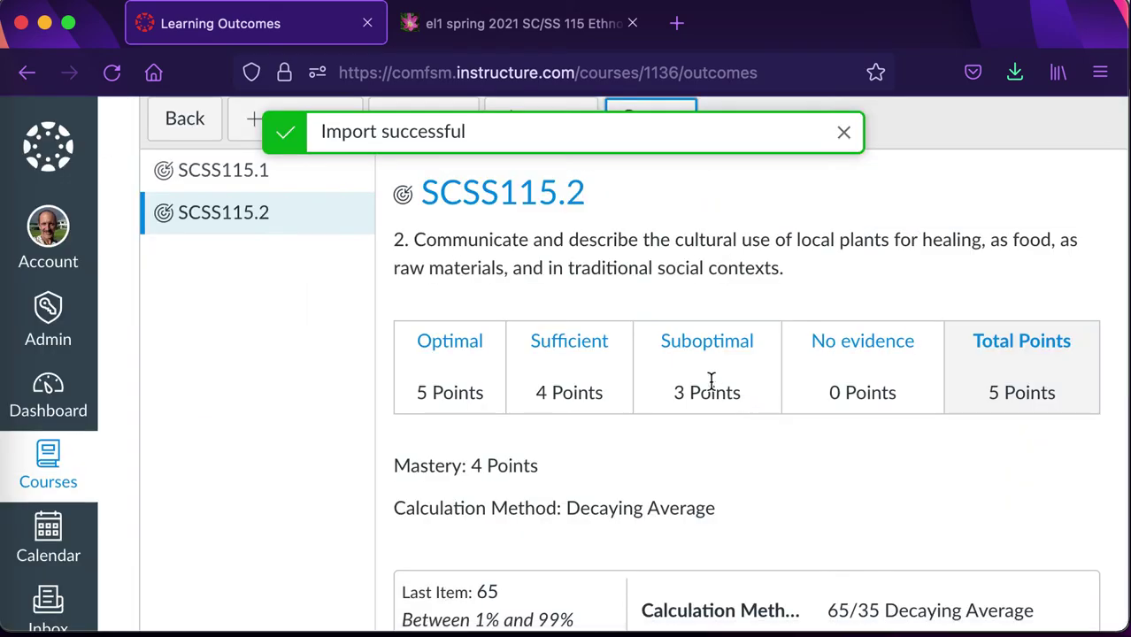
Scroll through the course outcomes now holding SCSS115.1 and SCSS115.2
{"action": "scroll", "coordinate": [157, 426], "scroll_direction": "up", "scroll_amount": 3}
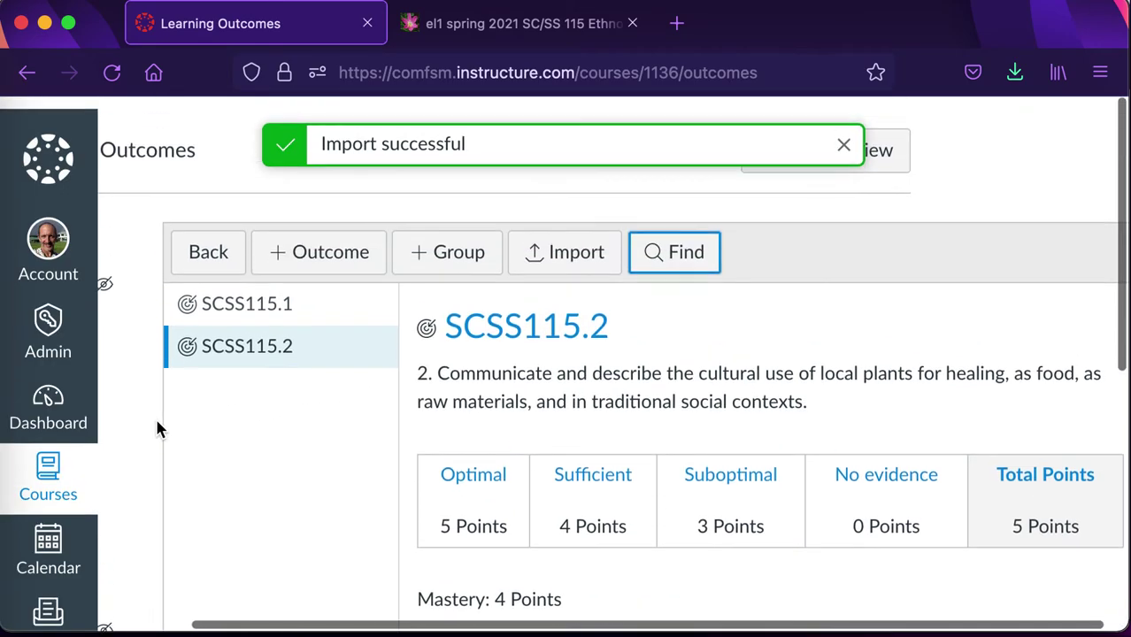
{"action": "scroll", "coordinate": [156, 426], "scroll_direction": "left", "scroll_amount": 4}
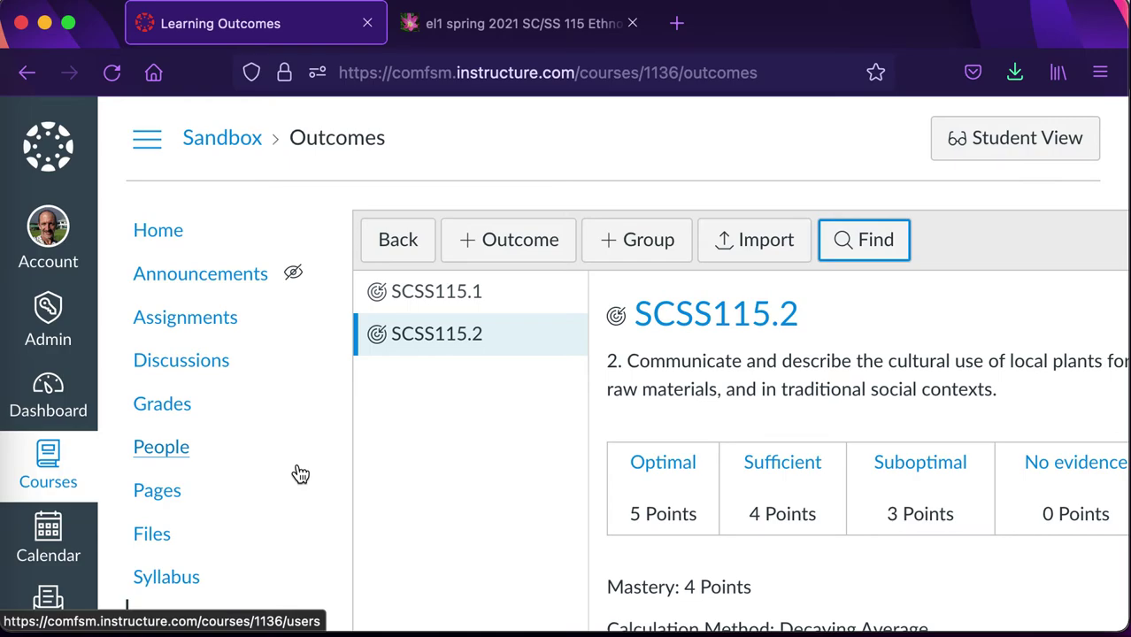
{"action": "scroll", "coordinate": [301, 475], "scroll_direction": "down", "scroll_amount": 2}
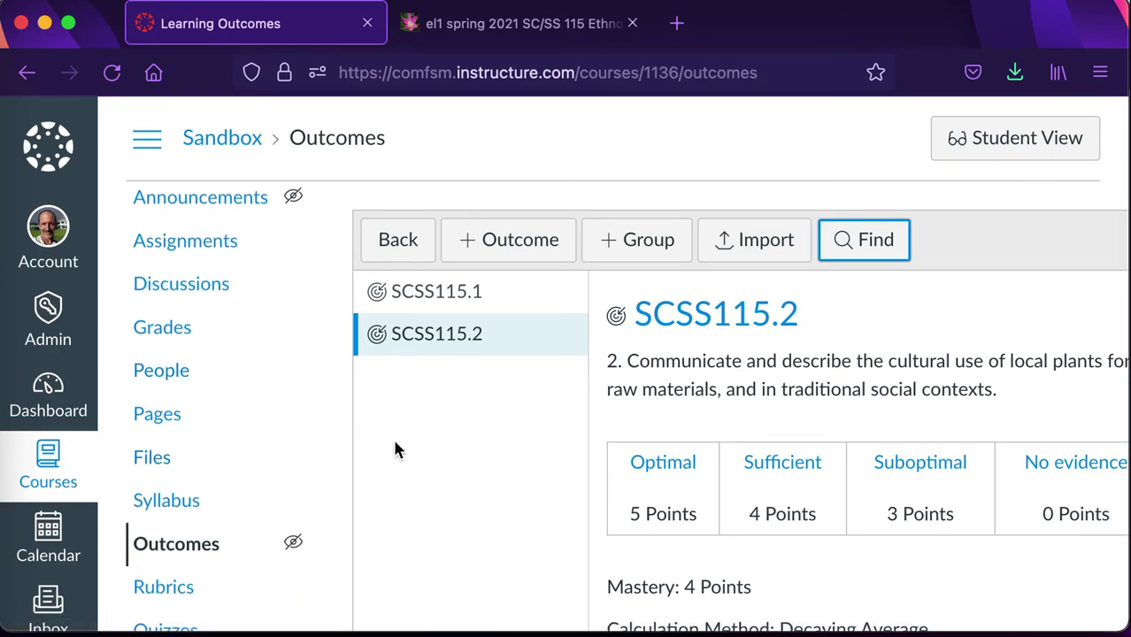
{"action": "scroll", "coordinate": [396, 450], "scroll_direction": "down", "scroll_amount": 1}
{"action": "scroll", "coordinate": [395, 450], "scroll_direction": "down", "scroll_amount": 1}
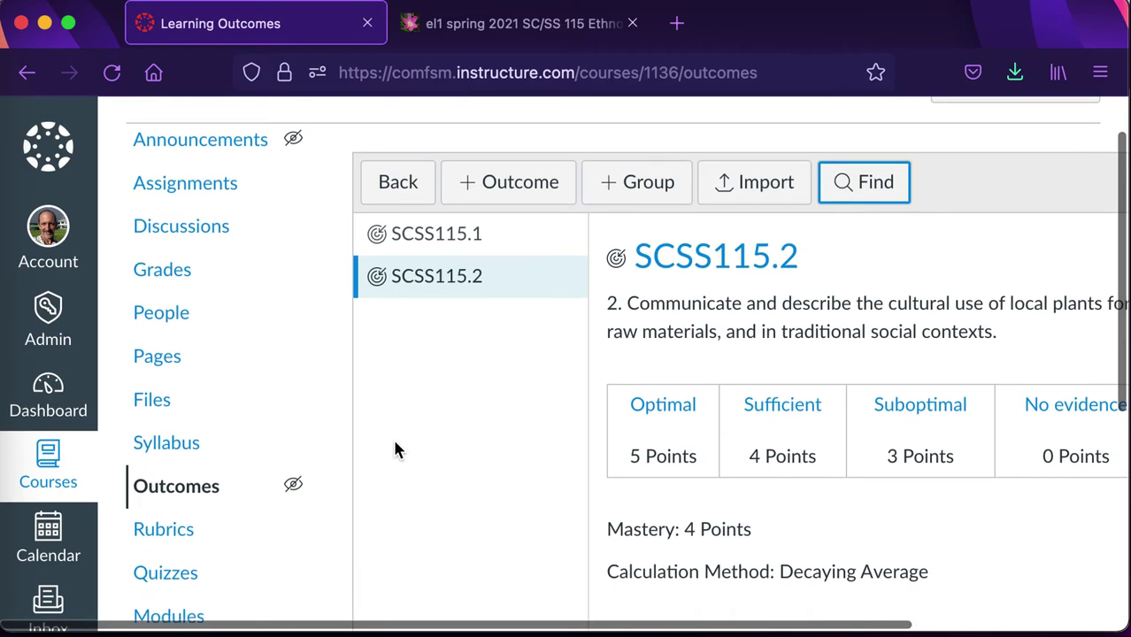
{"action": "scroll", "coordinate": [395, 451], "scroll_direction": "down", "scroll_amount": 1}
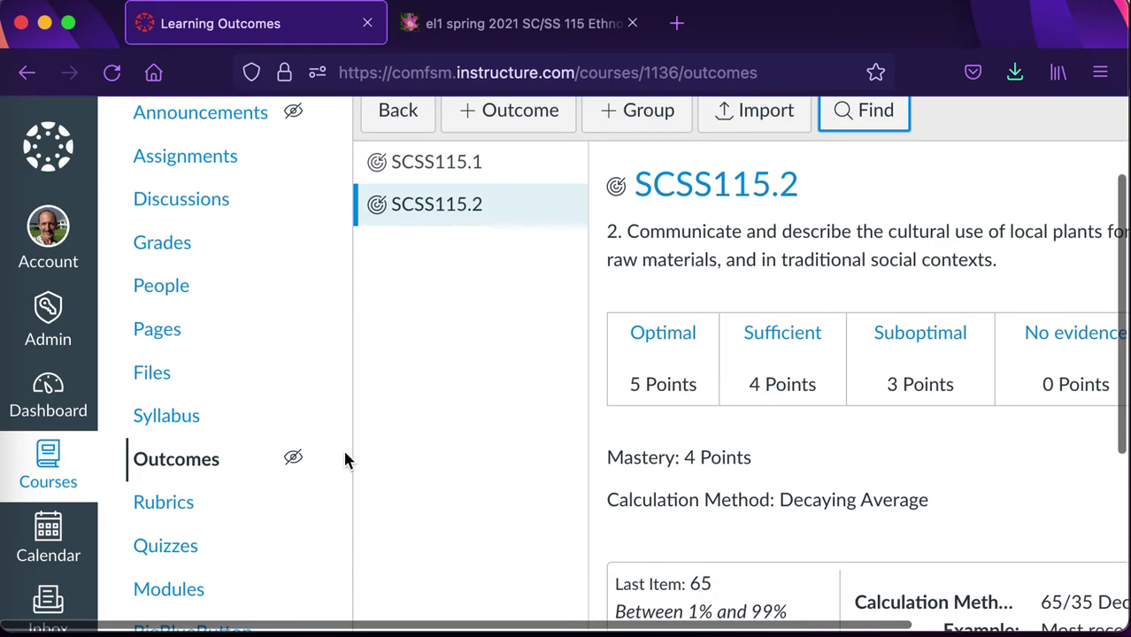
{"action": "scroll", "coordinate": [257, 541], "scroll_direction": "down", "scroll_amount": 1}
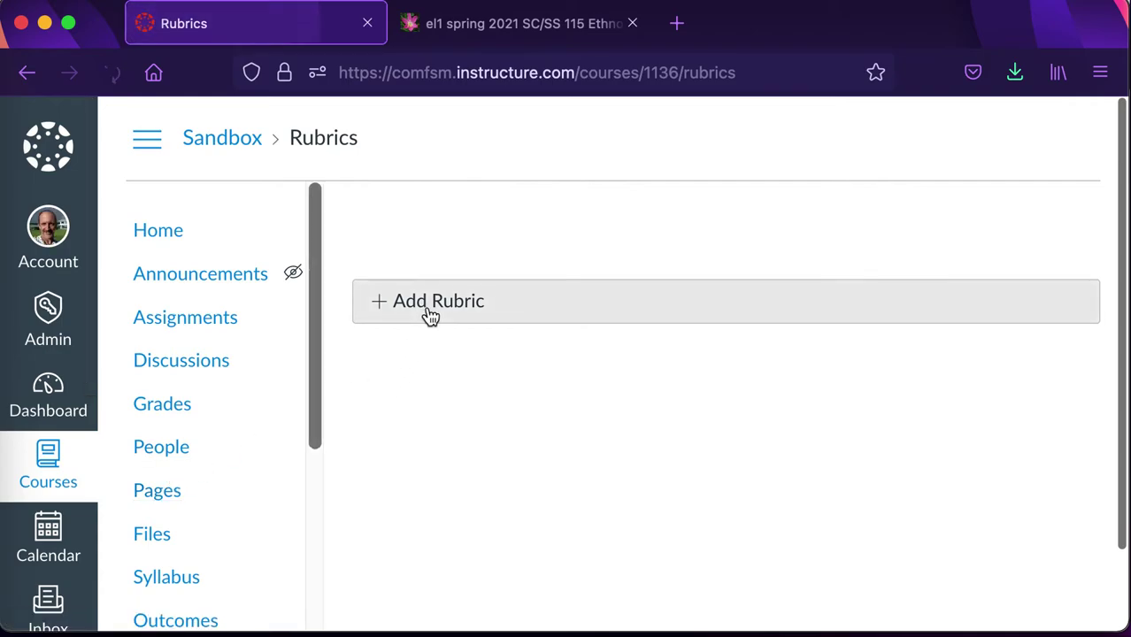
Start a new rubric, drop the default criterion and add SCSS115.1 as its criterion
{"action": "left_click", "coordinate": [430, 312]}
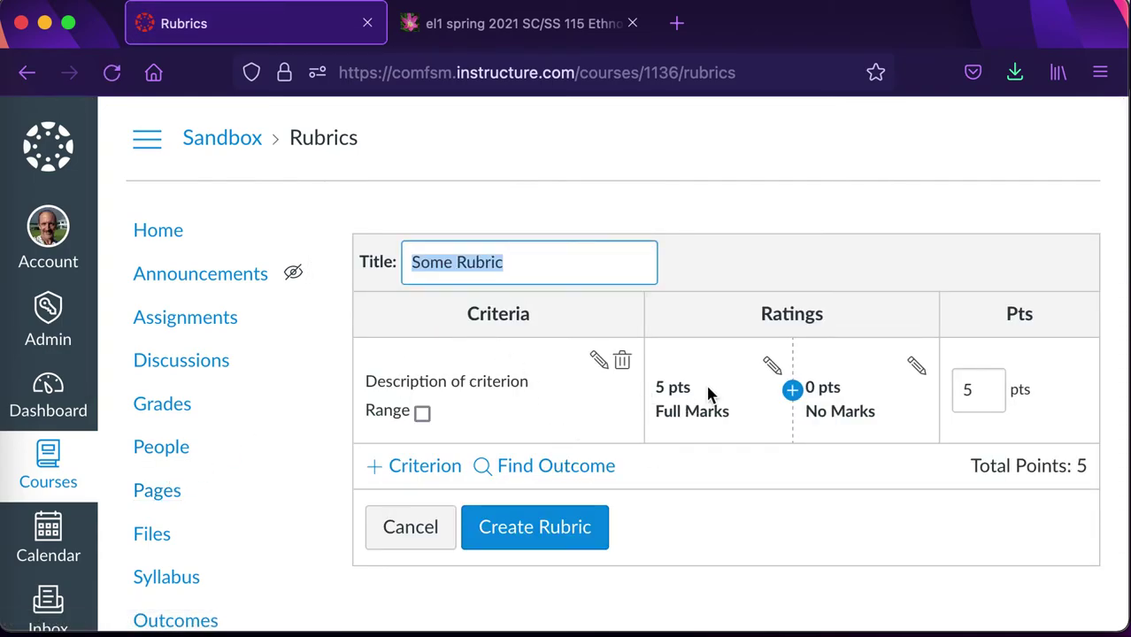
{"action": "left_click", "coordinate": [623, 362]}
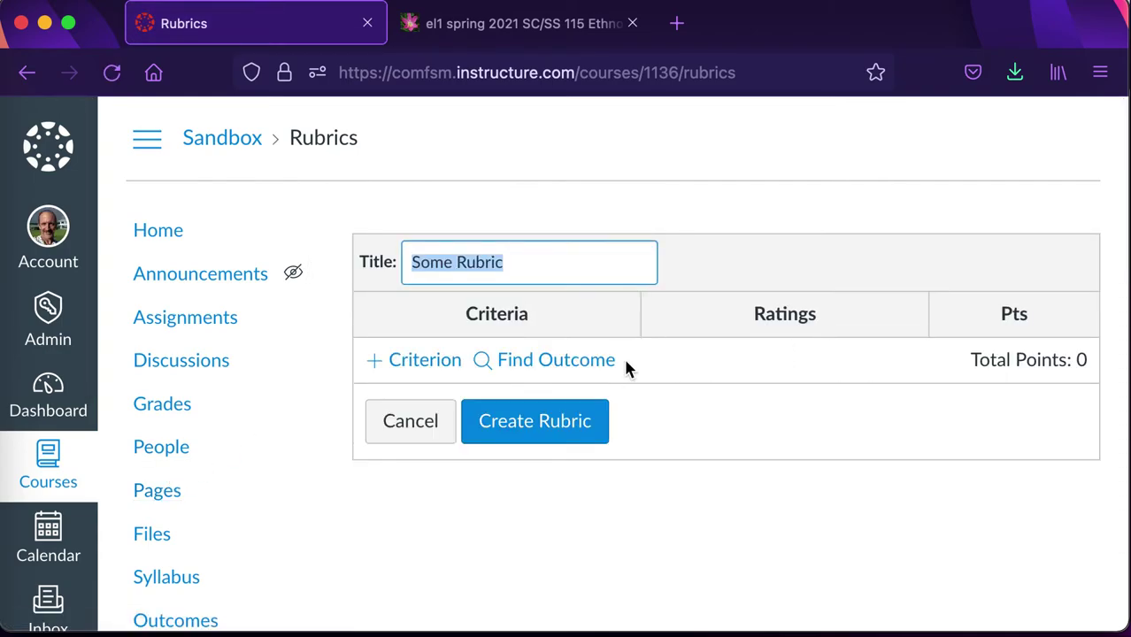
{"action": "left_click", "coordinate": [547, 363]}
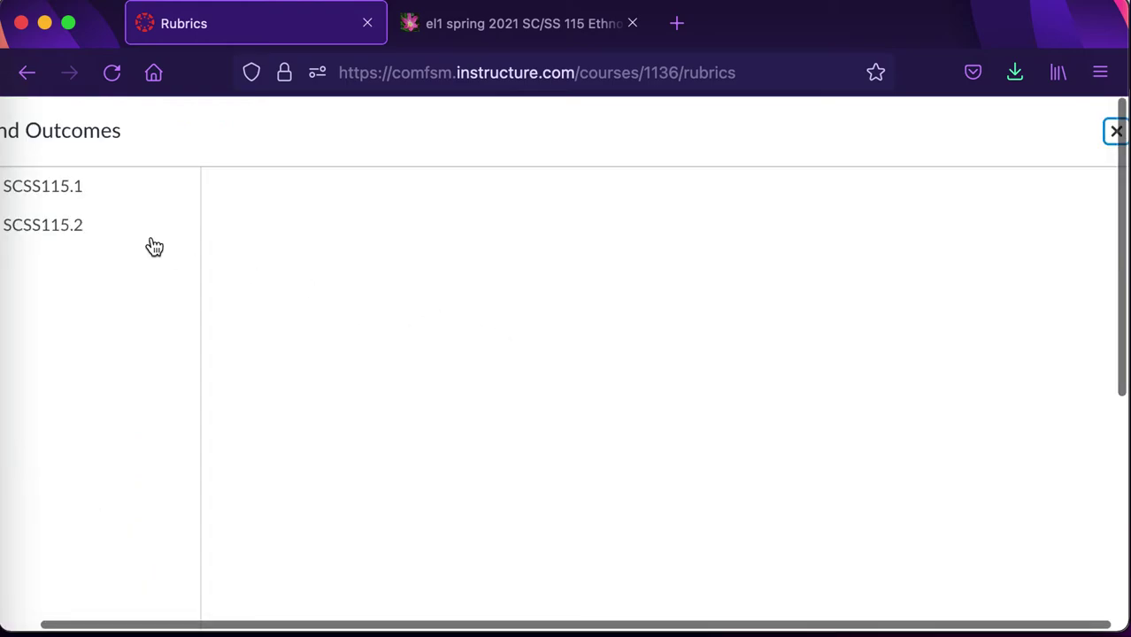
{"action": "left_click", "coordinate": [79, 188]}
{"action": "scroll", "coordinate": [500, 438], "scroll_direction": "down", "scroll_amount": 5}
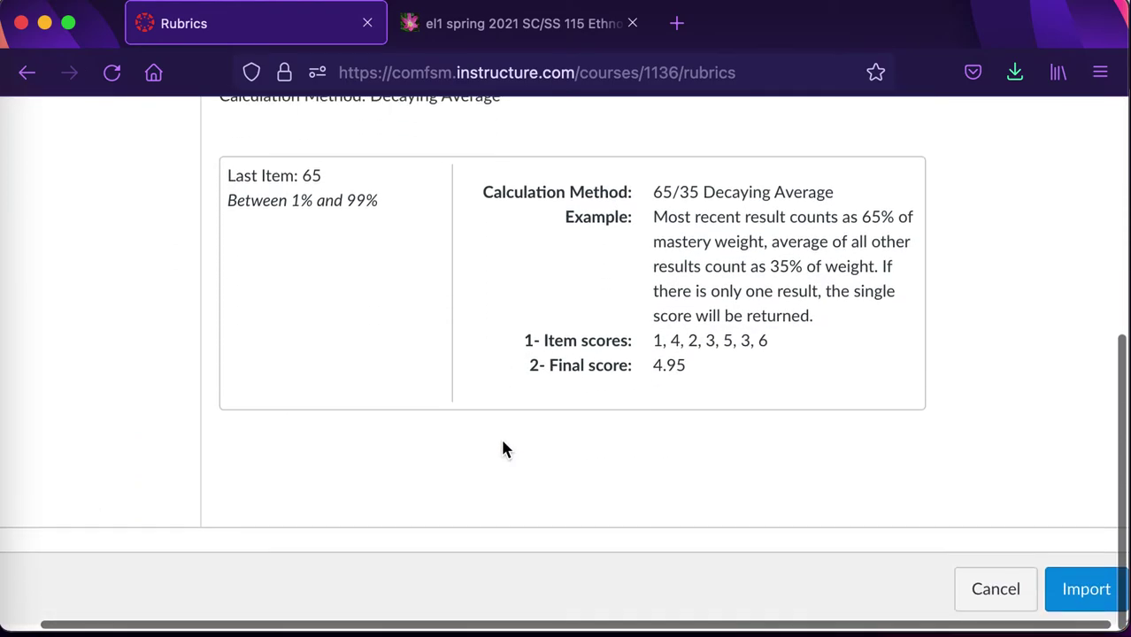
{"action": "left_click", "coordinate": [1077, 602]}
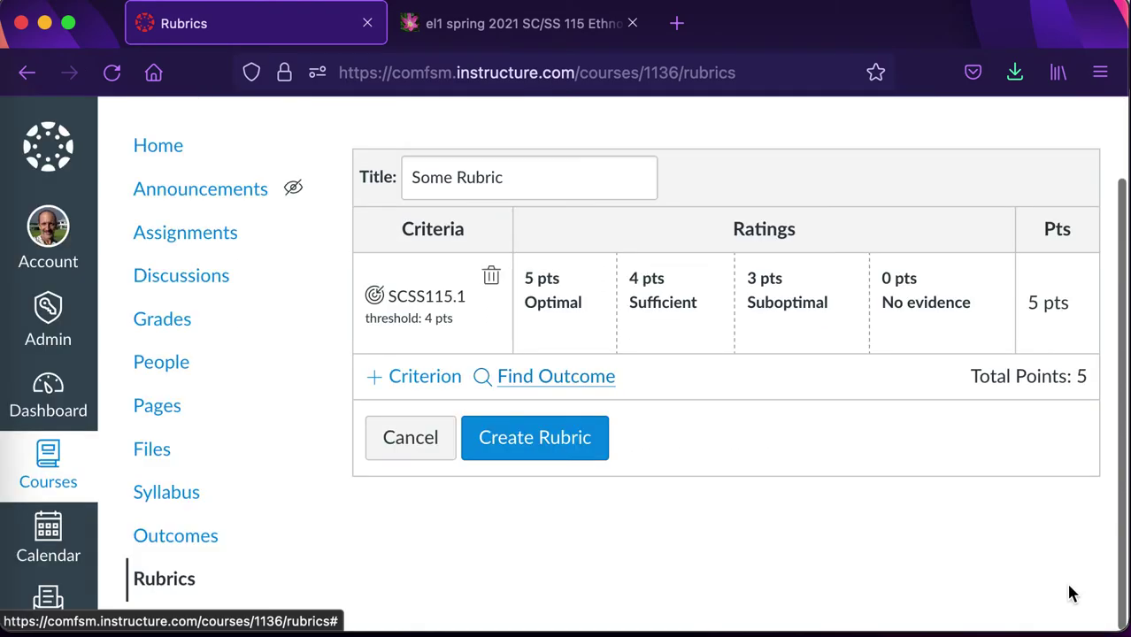
Close the outcome search without more criteria and save the rubric 'Some Rubric' worth 5 points
{"action": "left_click", "coordinate": [548, 378]}
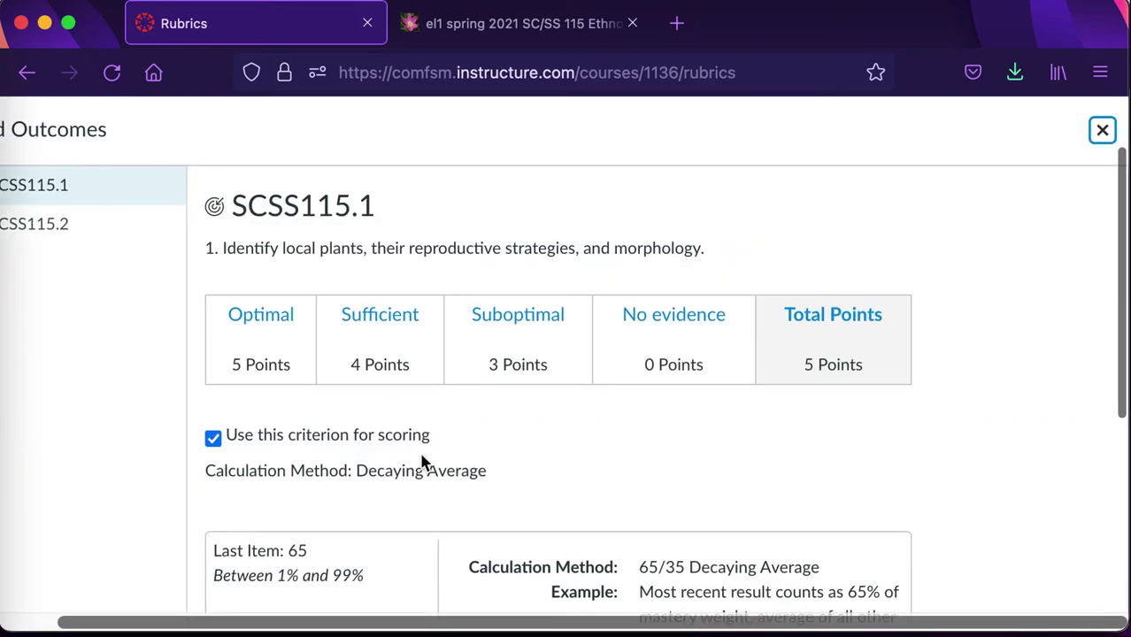
{"action": "scroll", "coordinate": [423, 462], "scroll_direction": "down", "scroll_amount": 3}
{"action": "scroll", "coordinate": [421, 465], "scroll_direction": "left", "scroll_amount": 2}
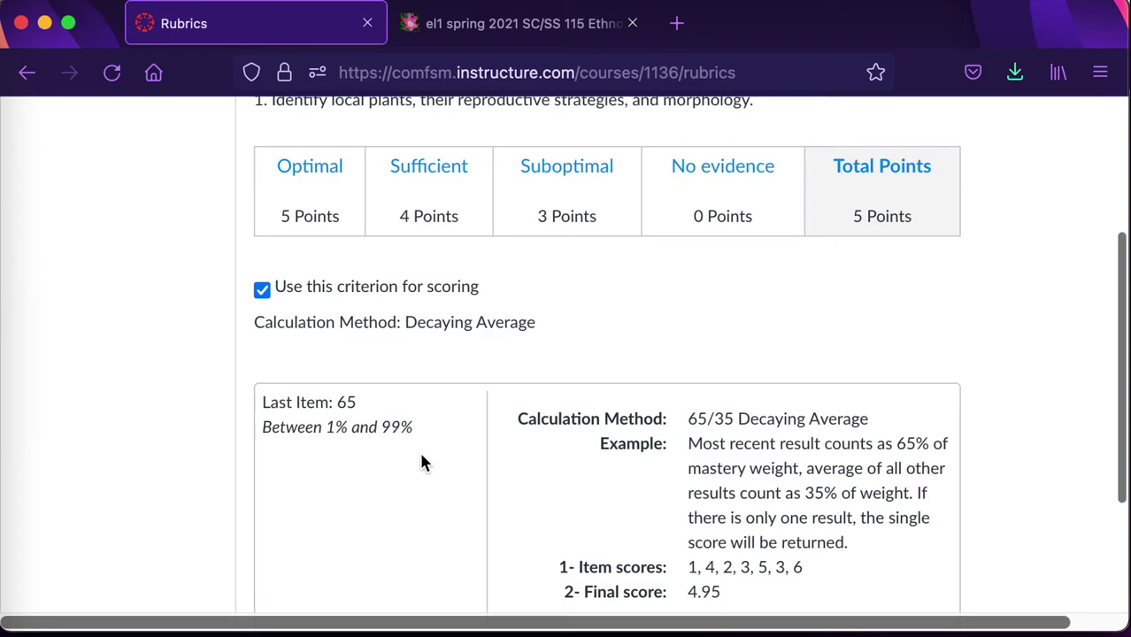
{"action": "scroll", "coordinate": [421, 464], "scroll_direction": "up", "scroll_amount": 5}
{"action": "scroll", "coordinate": [422, 453], "scroll_direction": "left", "scroll_amount": 2}
{"action": "scroll", "coordinate": [422, 453], "scroll_direction": "down", "scroll_amount": 10}
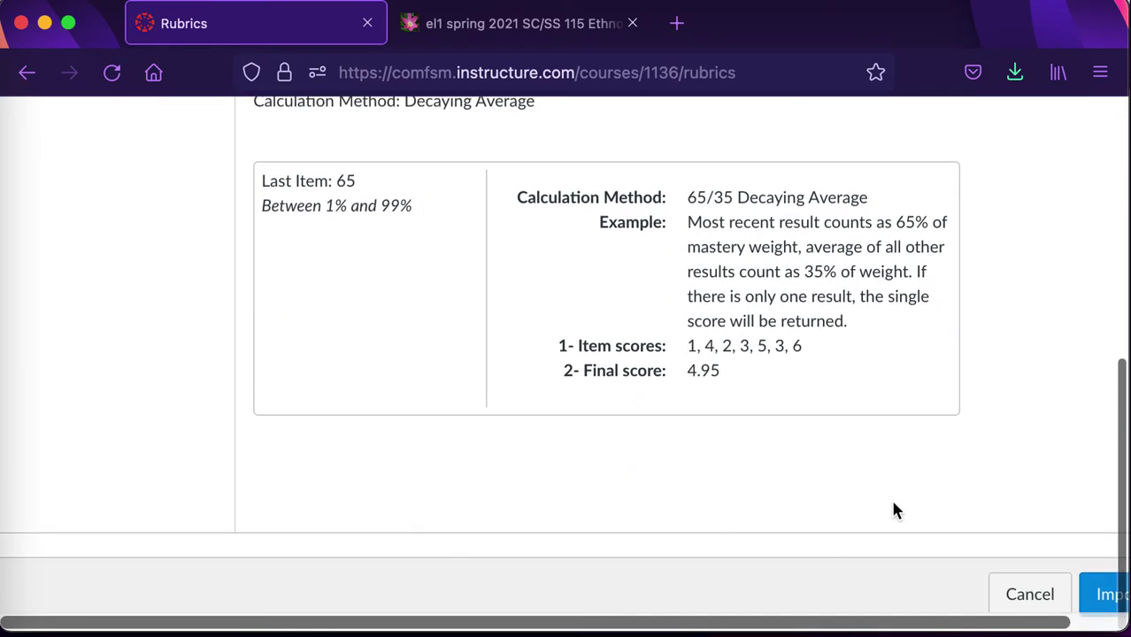
{"action": "left_click", "coordinate": [1032, 596]}
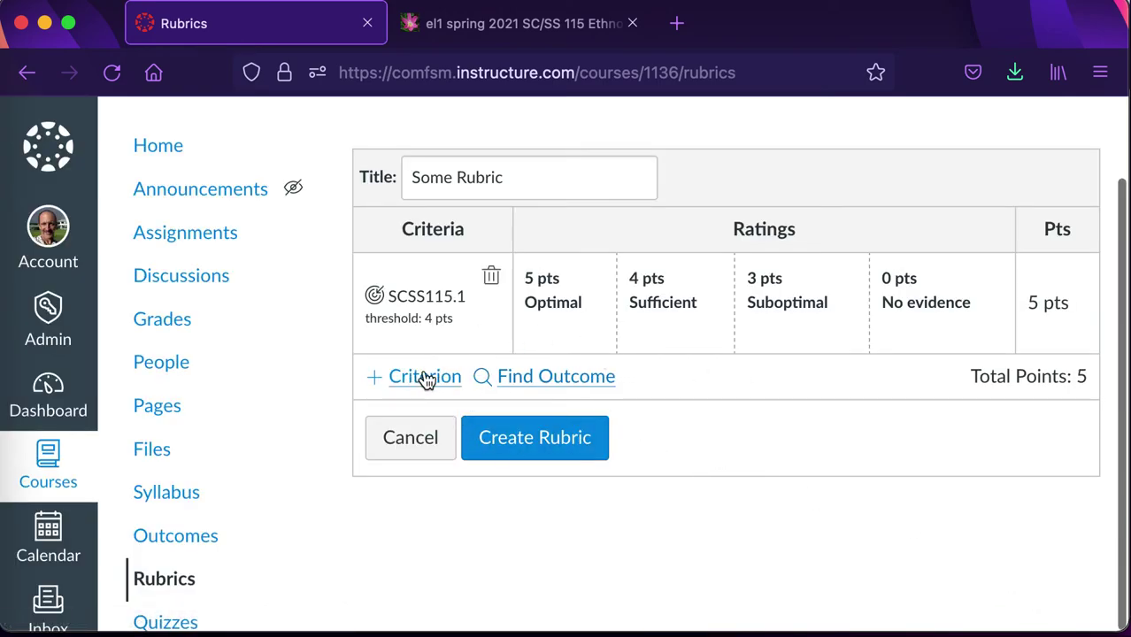
{"action": "left_click", "coordinate": [518, 177]}
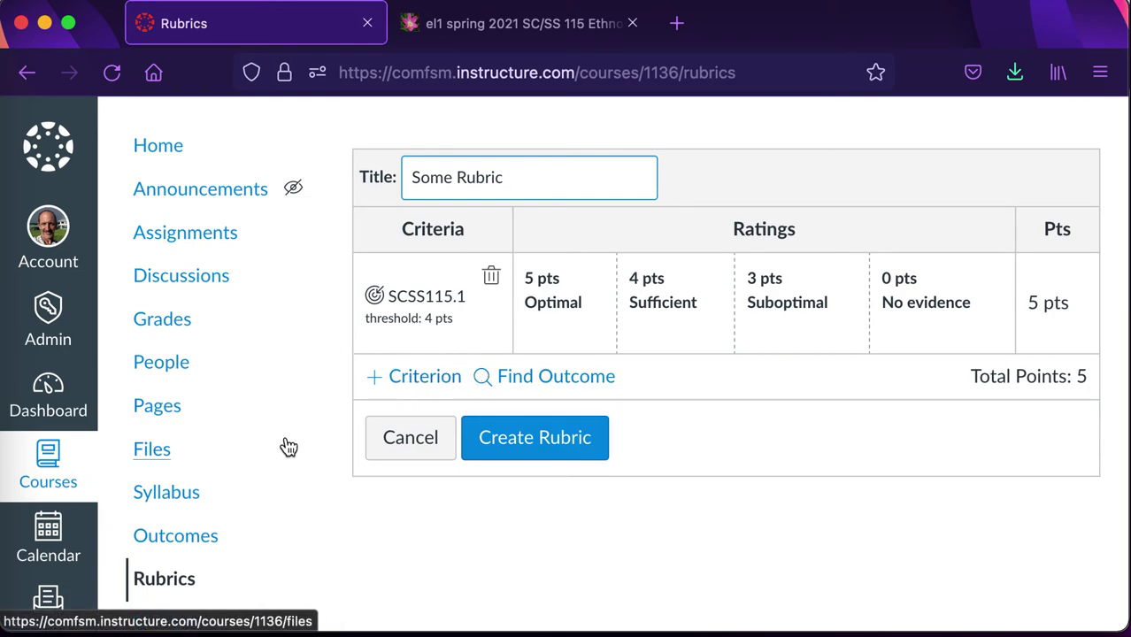
{"action": "left_click", "coordinate": [501, 433]}
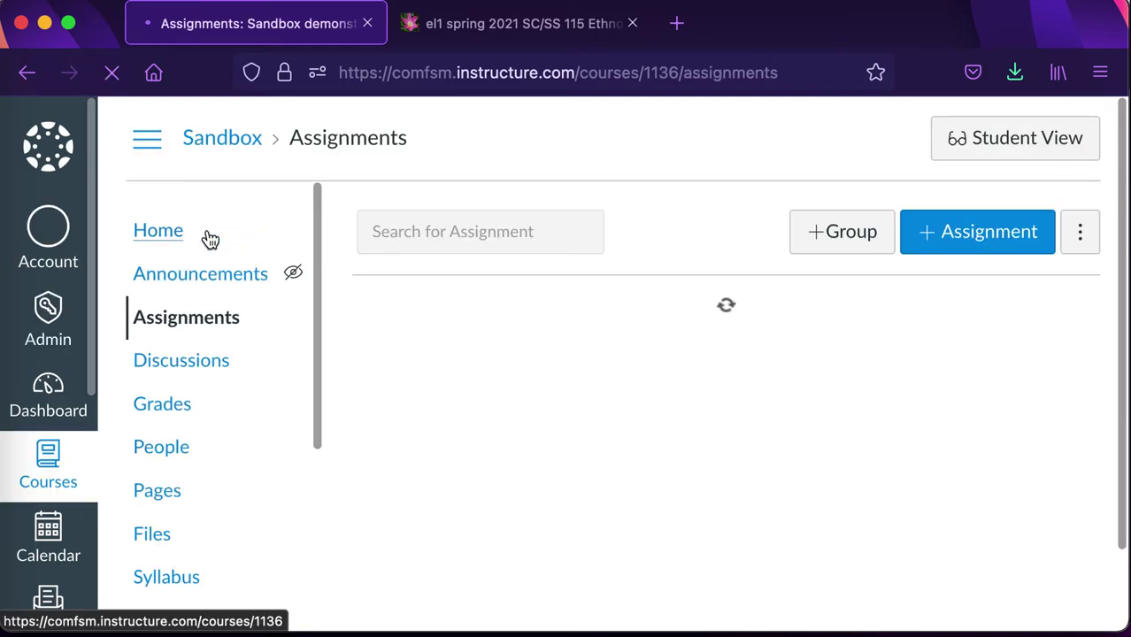
Scroll through the Sandbox assignments list, including the Imported Assignments group
{"action": "scroll", "coordinate": [648, 453], "scroll_direction": "down", "scroll_amount": 10}
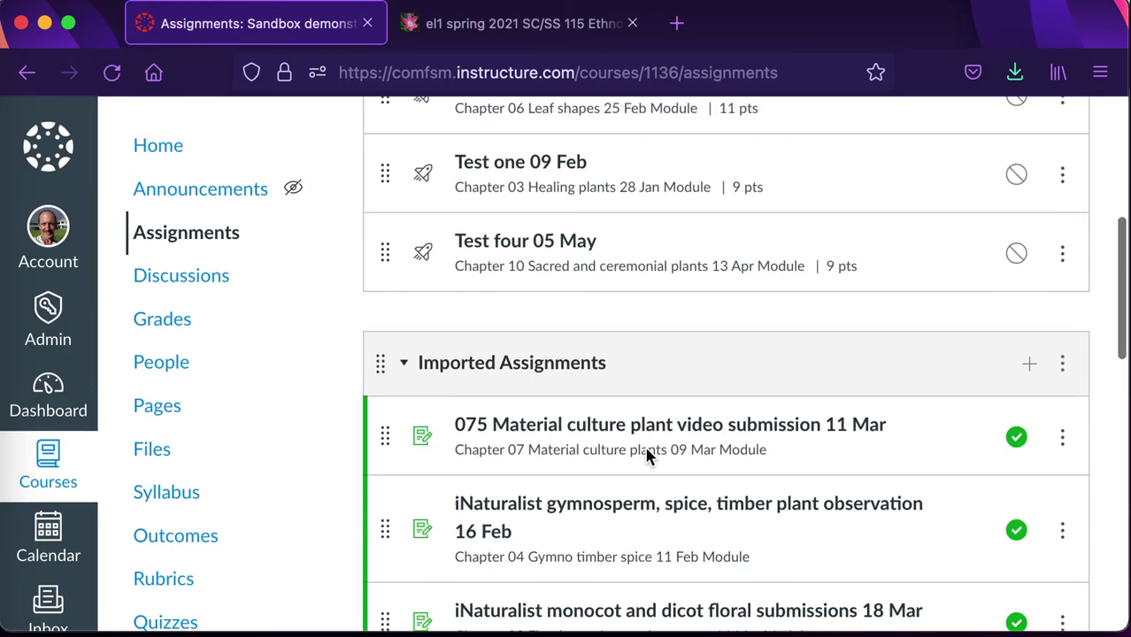
{"action": "scroll", "coordinate": [646, 453], "scroll_direction": "down", "scroll_amount": 8}
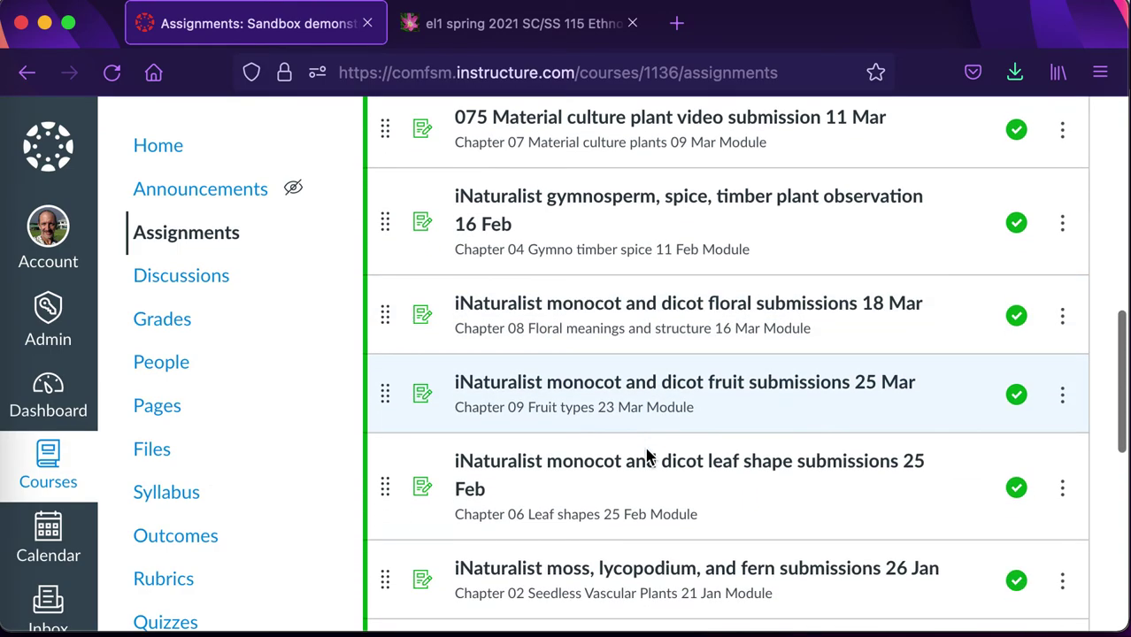
{"action": "scroll", "coordinate": [646, 453], "scroll_direction": "down", "scroll_amount": 2}
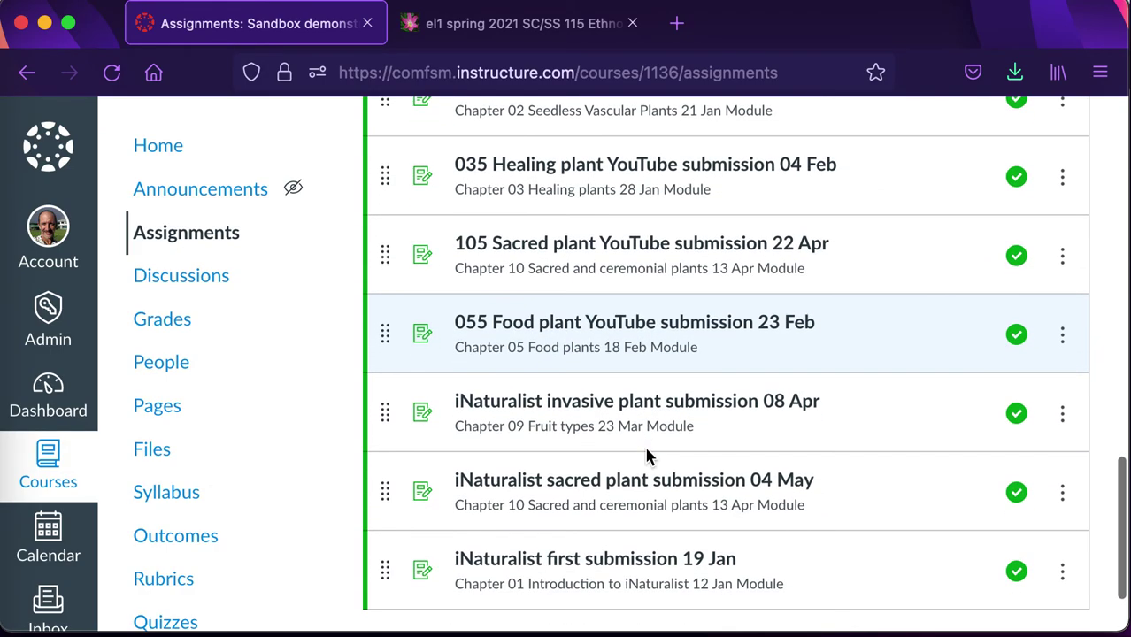
{"action": "scroll", "coordinate": [724, 270], "scroll_direction": "down", "scroll_amount": 2}
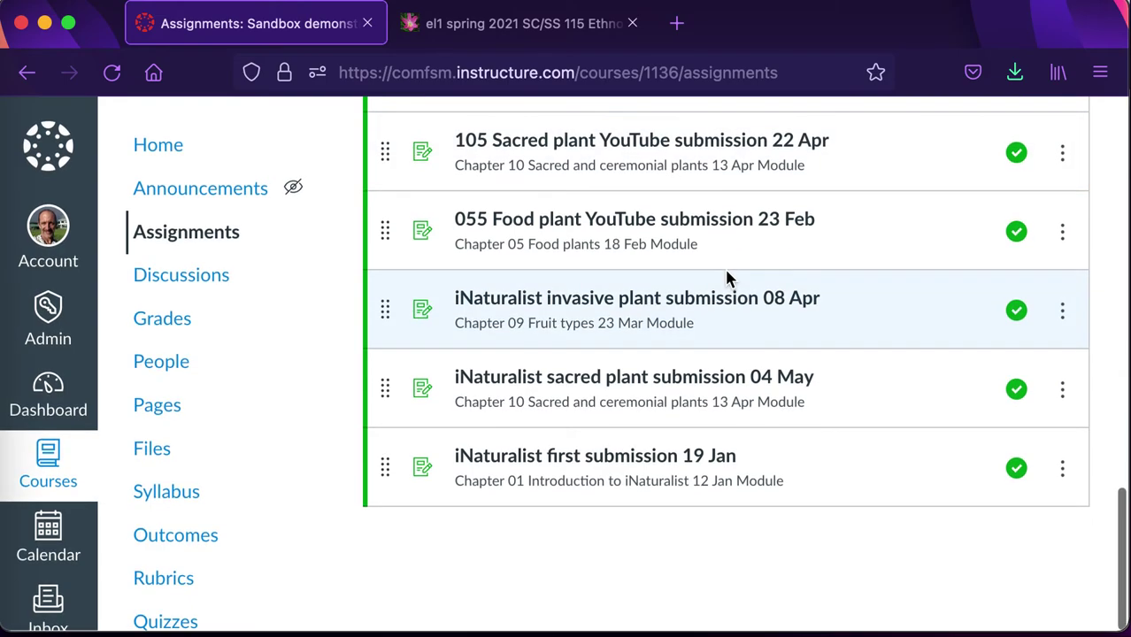
{"action": "scroll", "coordinate": [724, 271], "scroll_direction": "up", "scroll_amount": 10}
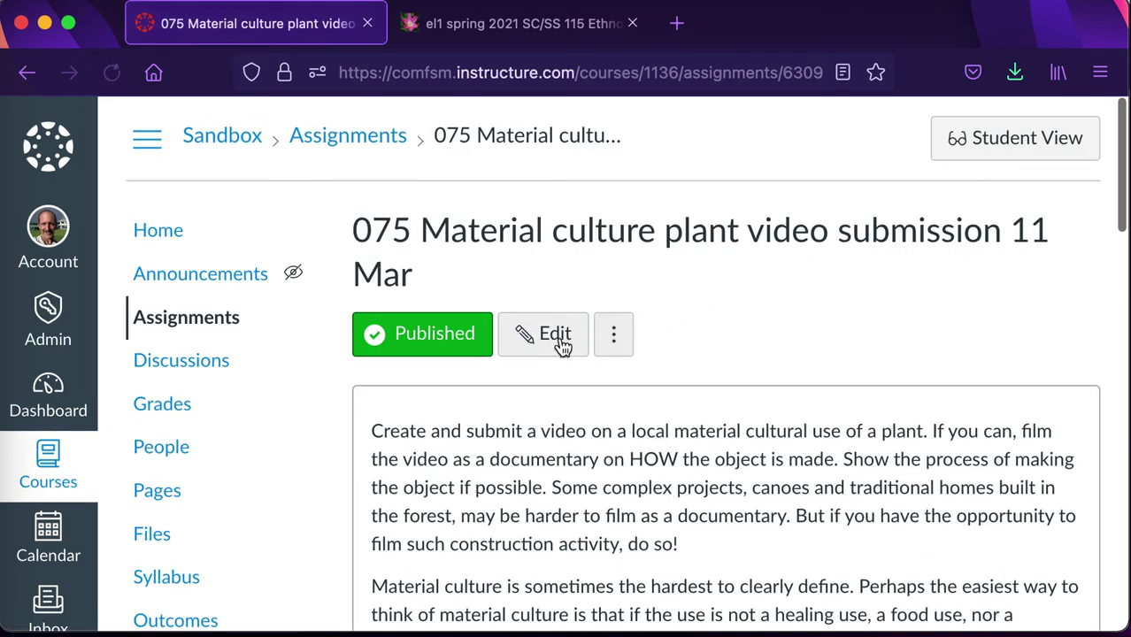
Add a rubric to the 075 Material culture assignment and browse existing course rubrics to reuse
{"action": "scroll", "coordinate": [563, 348], "scroll_direction": "down", "scroll_amount": 10}
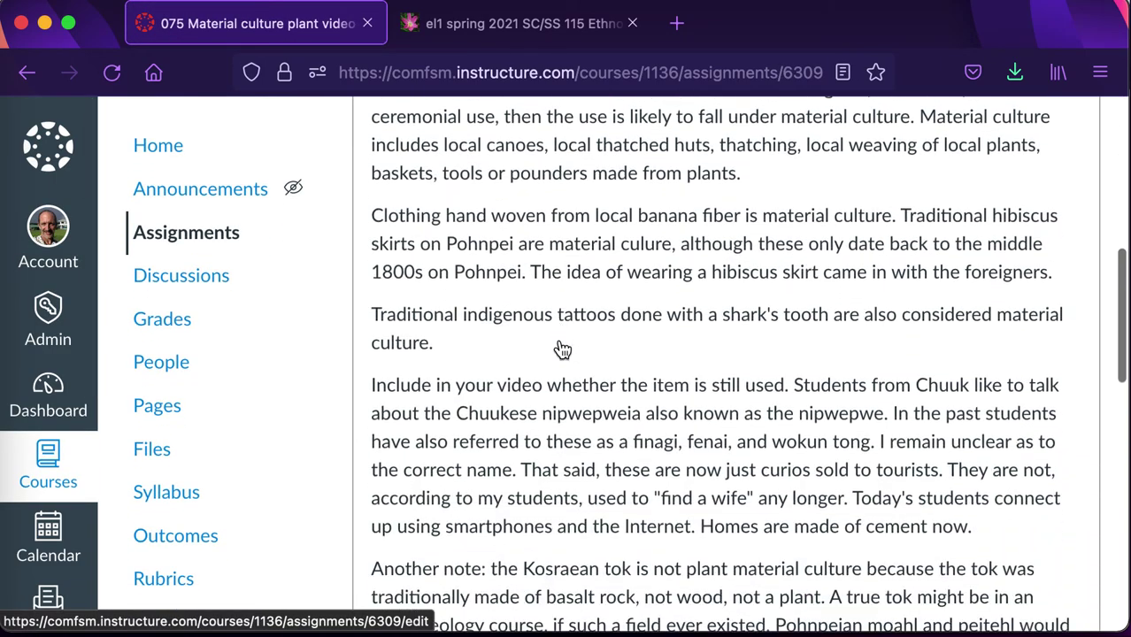
{"action": "scroll", "coordinate": [563, 348], "scroll_direction": "down", "scroll_amount": 5}
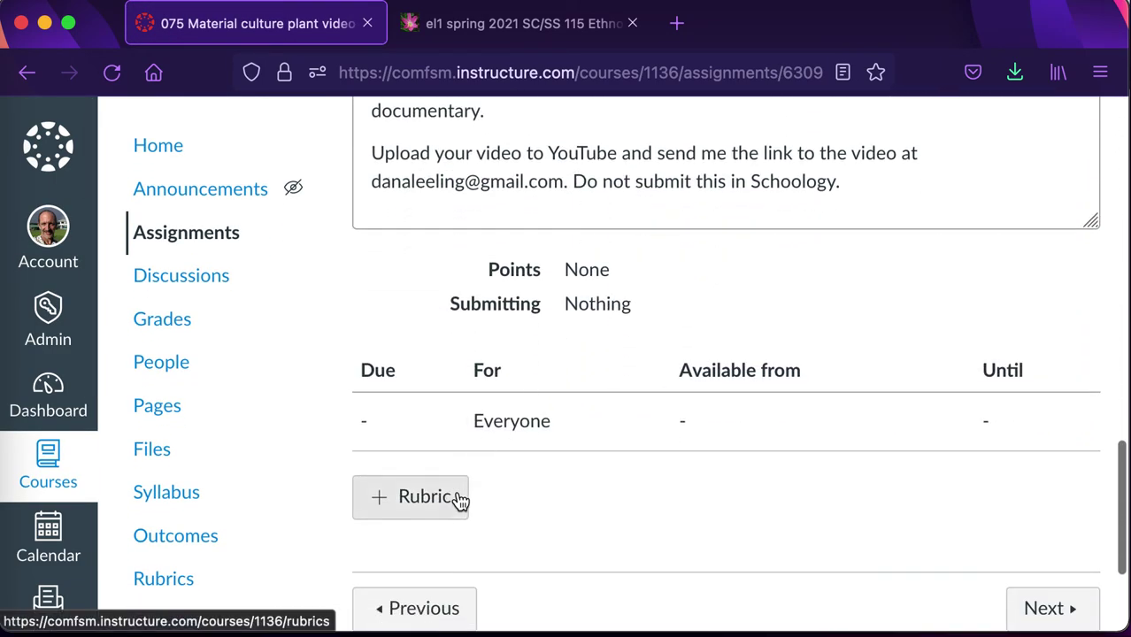
{"action": "left_click", "coordinate": [413, 518]}
{"action": "scroll", "coordinate": [429, 468], "scroll_direction": "down", "scroll_amount": 3}
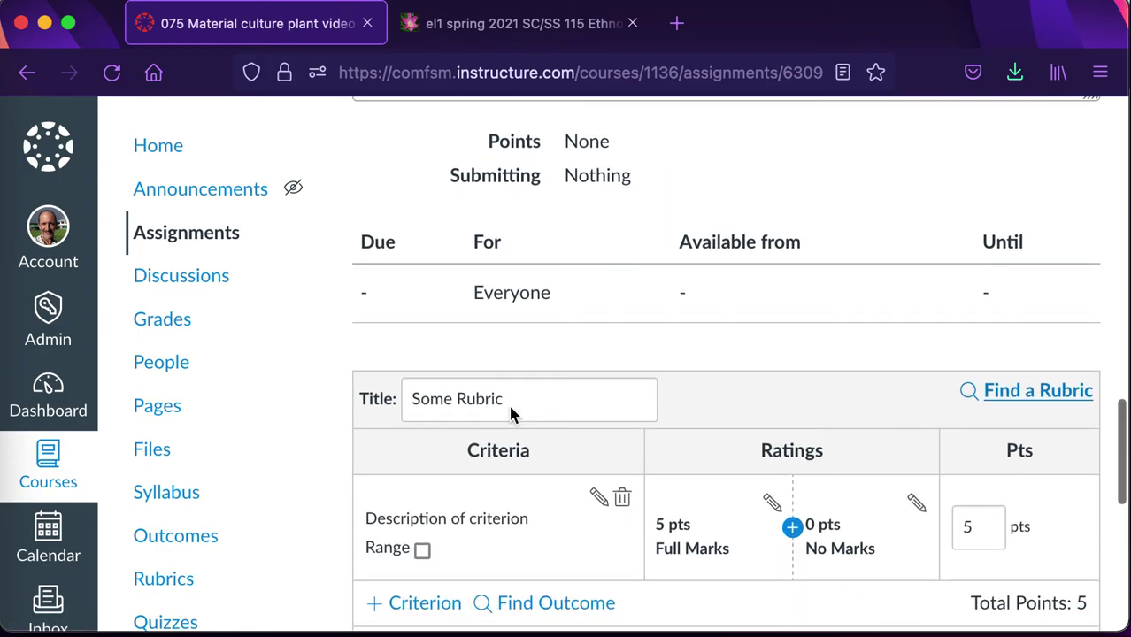
{"action": "left_click", "coordinate": [997, 393]}
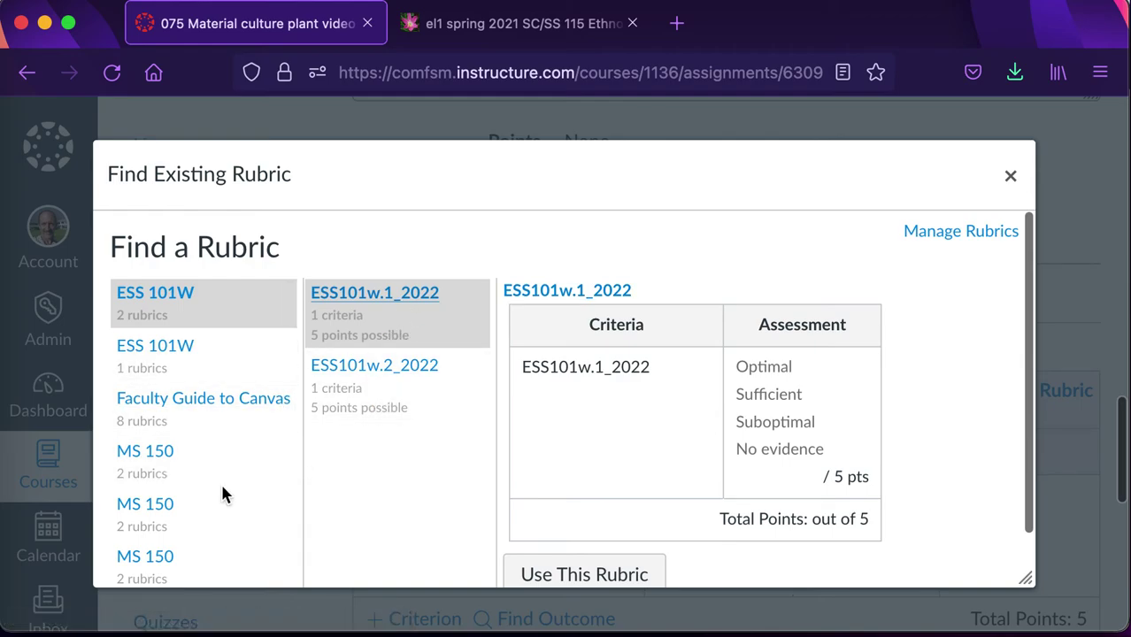
Browse the SC/SS 115 rubric groups, then preview Sandbox's Some Rubric (SCSS115.1, 5 points)
{"action": "scroll", "coordinate": [222, 493], "scroll_direction": "down", "scroll_amount": 6}
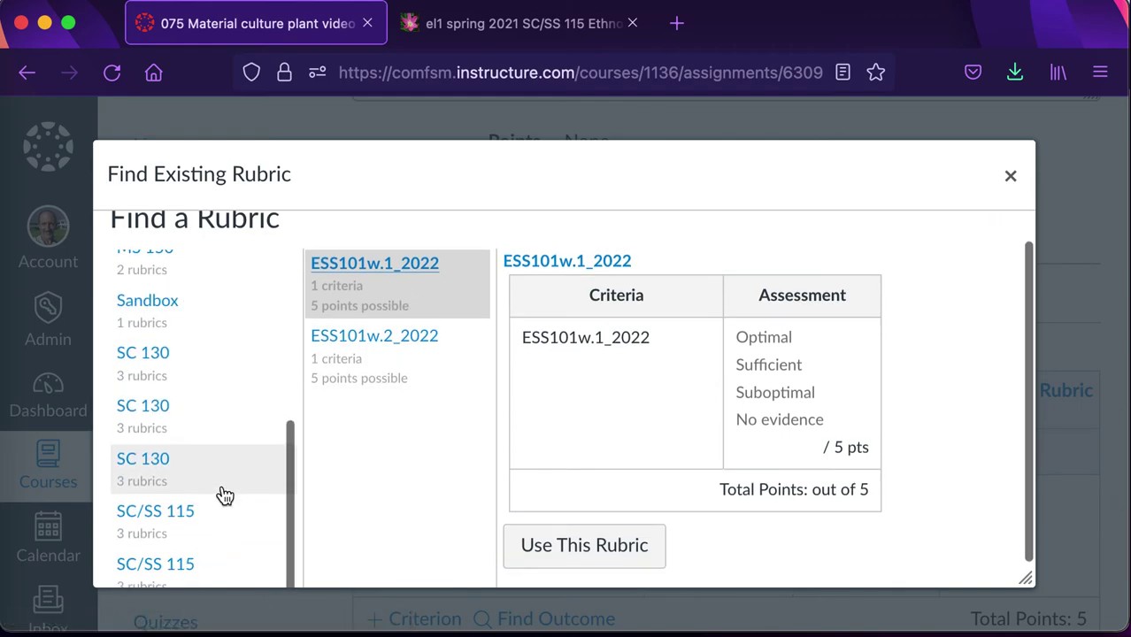
{"action": "scroll", "coordinate": [226, 495], "scroll_direction": "down", "scroll_amount": 2}
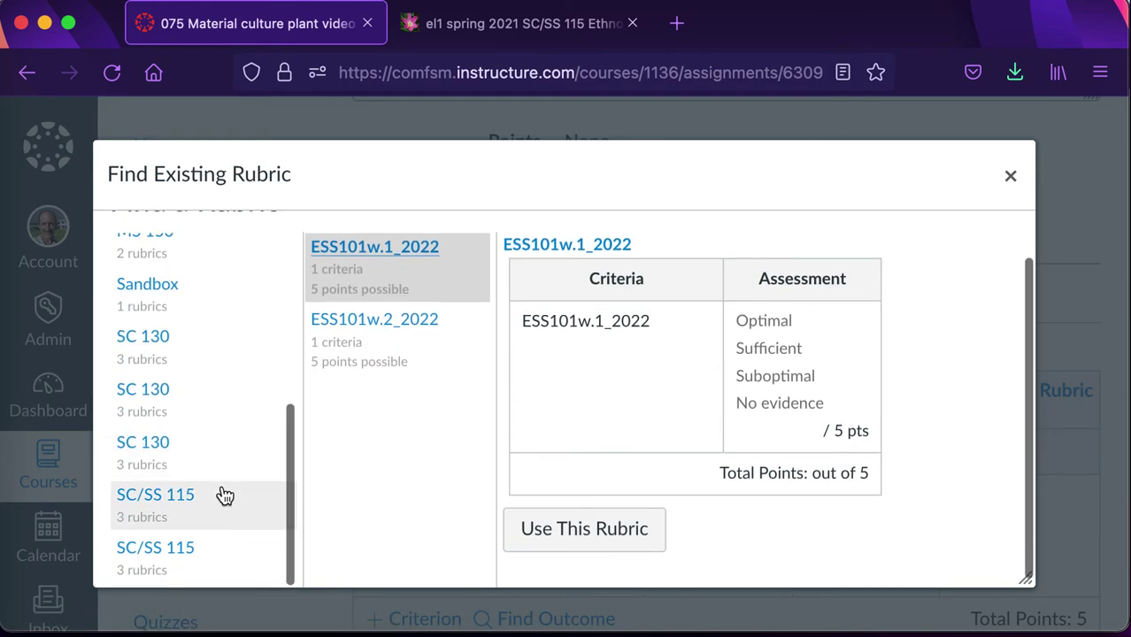
{"action": "left_click", "coordinate": [196, 547]}
{"action": "left_click", "coordinate": [180, 507]}
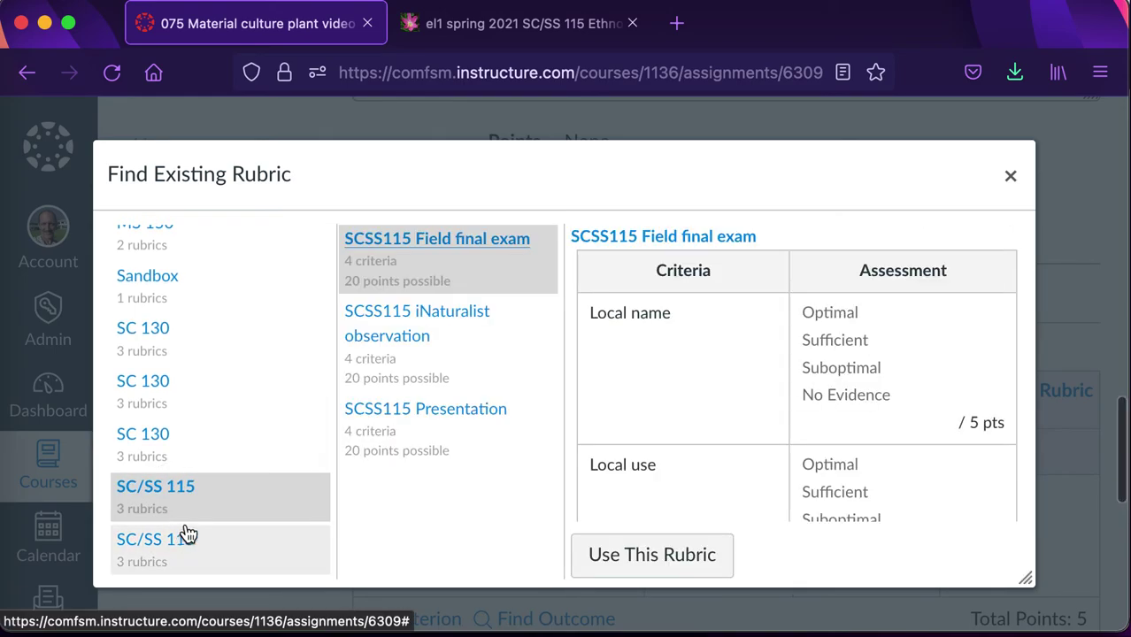
{"action": "scroll", "coordinate": [207, 493], "scroll_direction": "down", "scroll_amount": 2}
{"action": "right_click", "coordinate": [203, 485]}
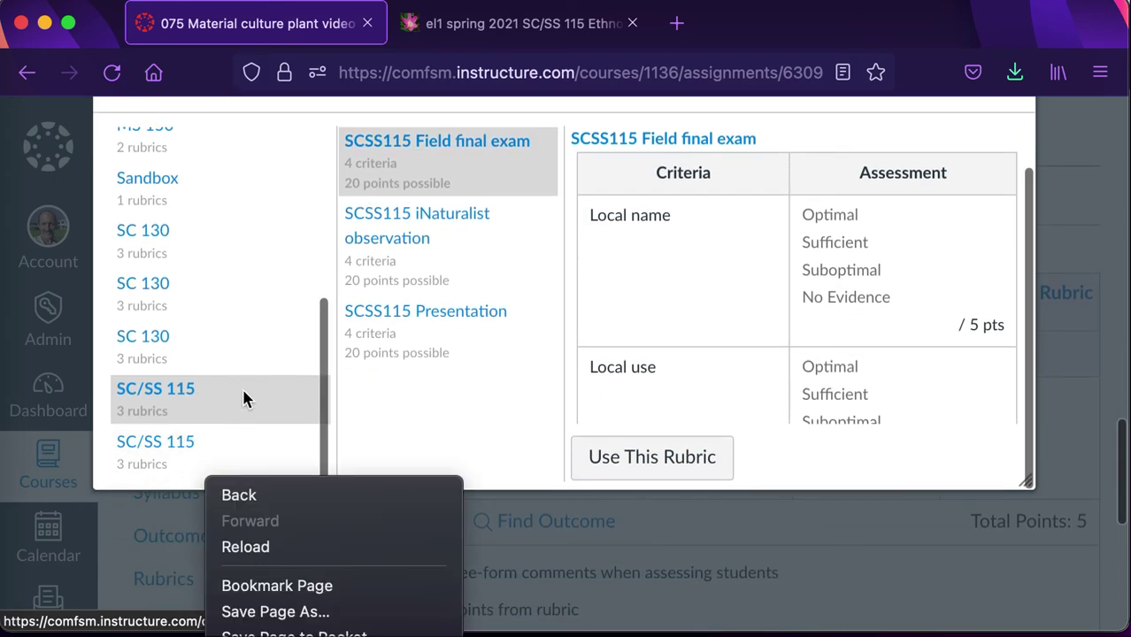
{"action": "left_click", "coordinate": [173, 181]}
{"action": "left_click", "coordinate": [173, 181]}
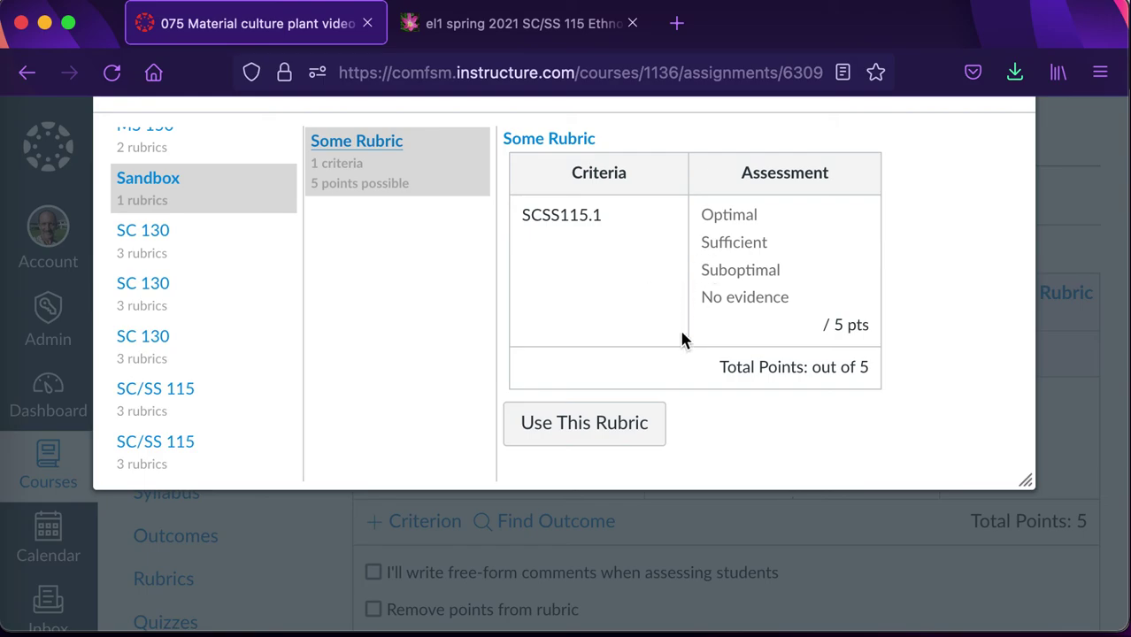
{"action": "scroll", "coordinate": [681, 339], "scroll_direction": "down", "scroll_amount": 1}
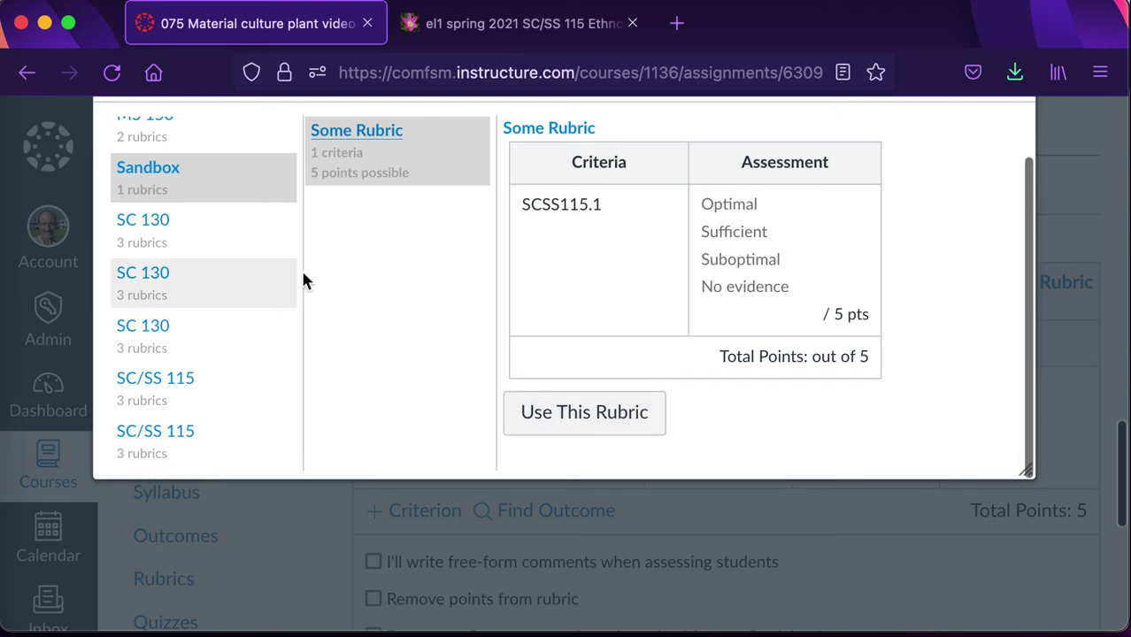
Attach Some Rubric for assignment grading and change the assignment points to its 5-point total
{"action": "left_click", "coordinate": [585, 413]}
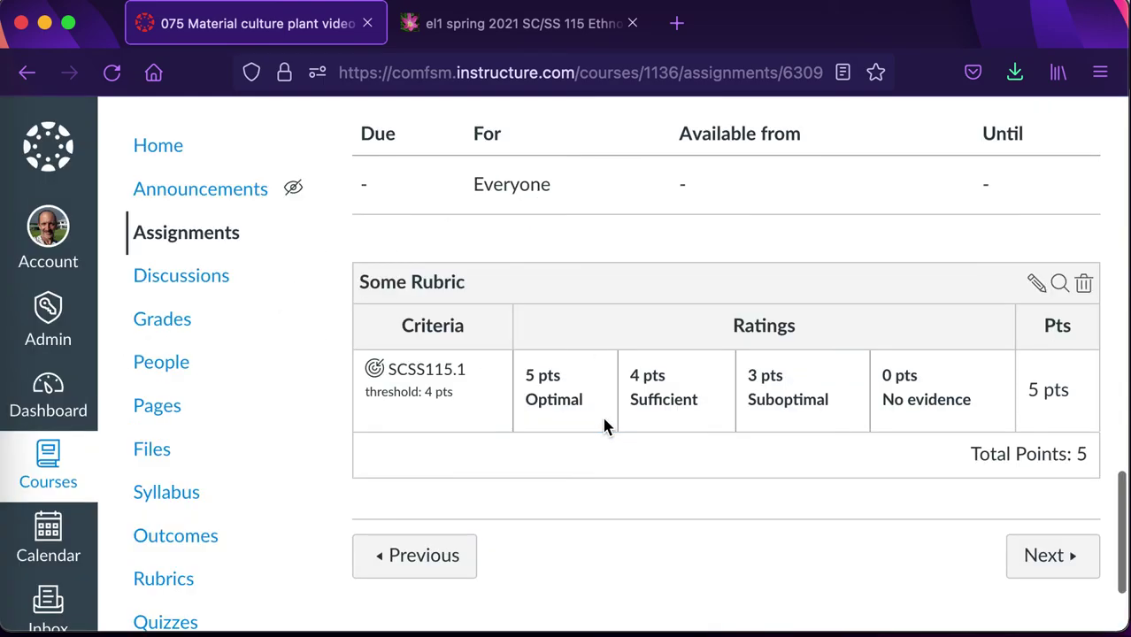
{"action": "left_click", "coordinate": [1034, 283]}
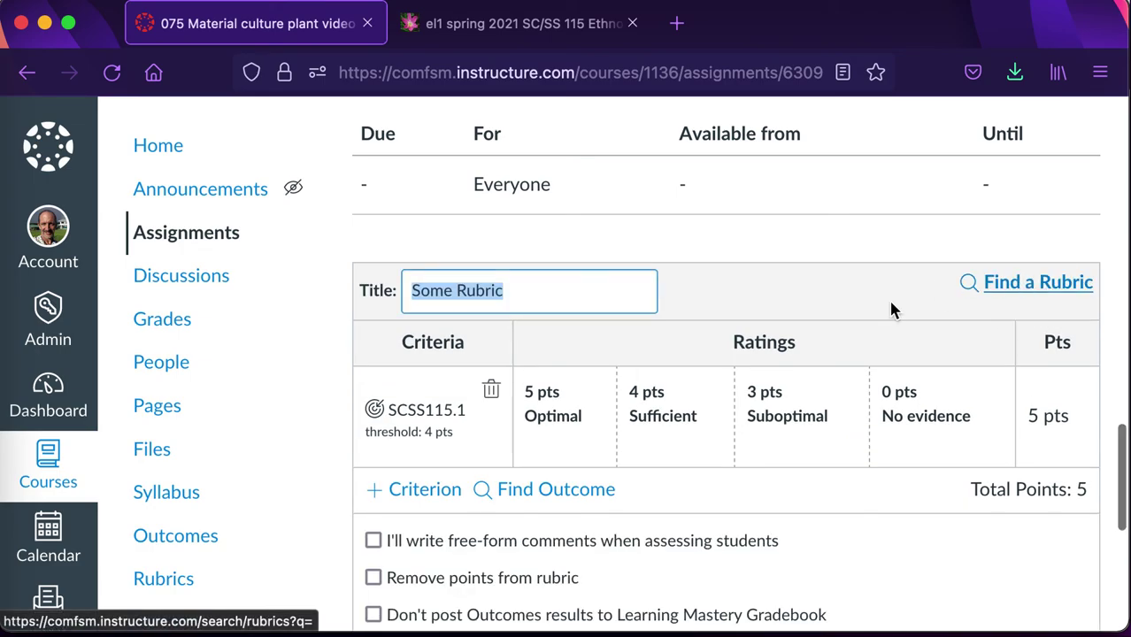
{"action": "scroll", "coordinate": [804, 412], "scroll_direction": "down", "scroll_amount": 3}
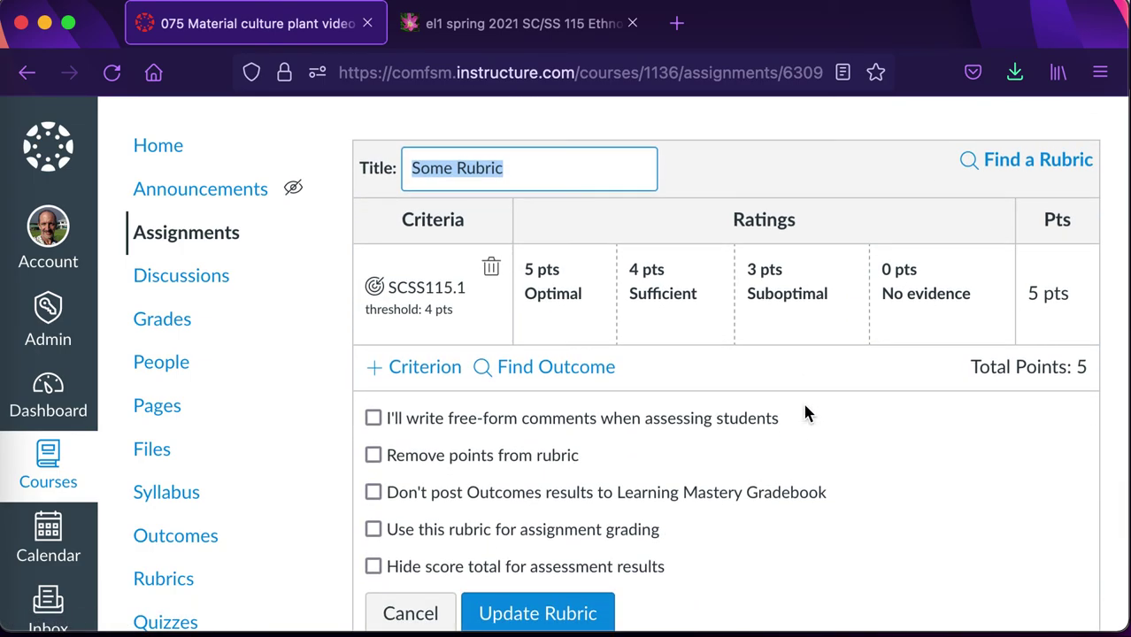
{"action": "left_click", "coordinate": [372, 534]}
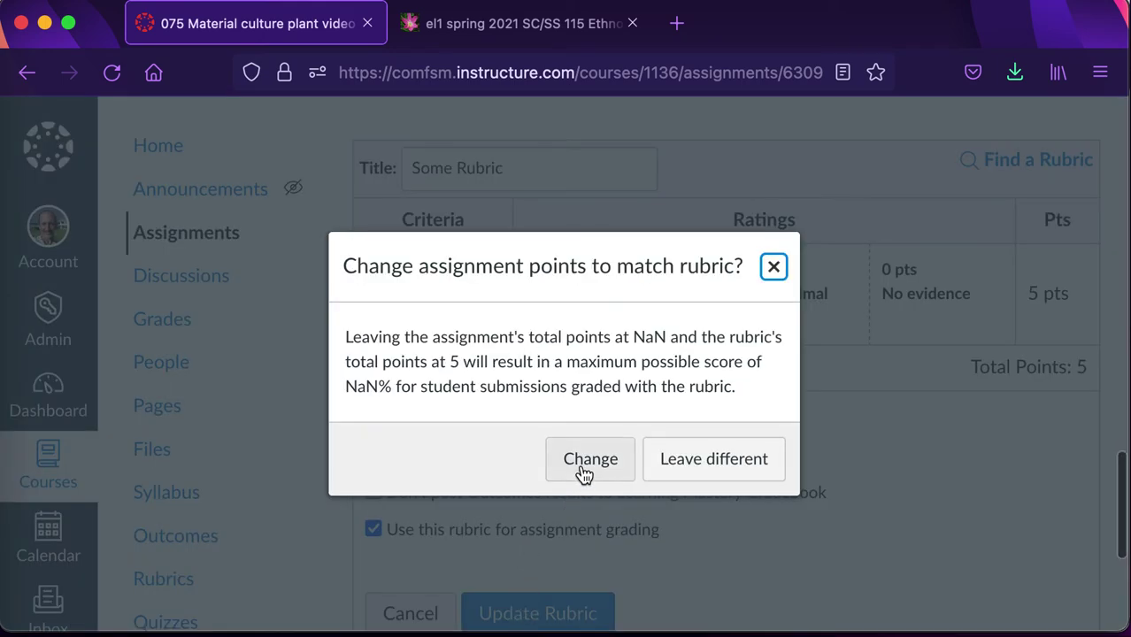
{"action": "left_click", "coordinate": [585, 460]}
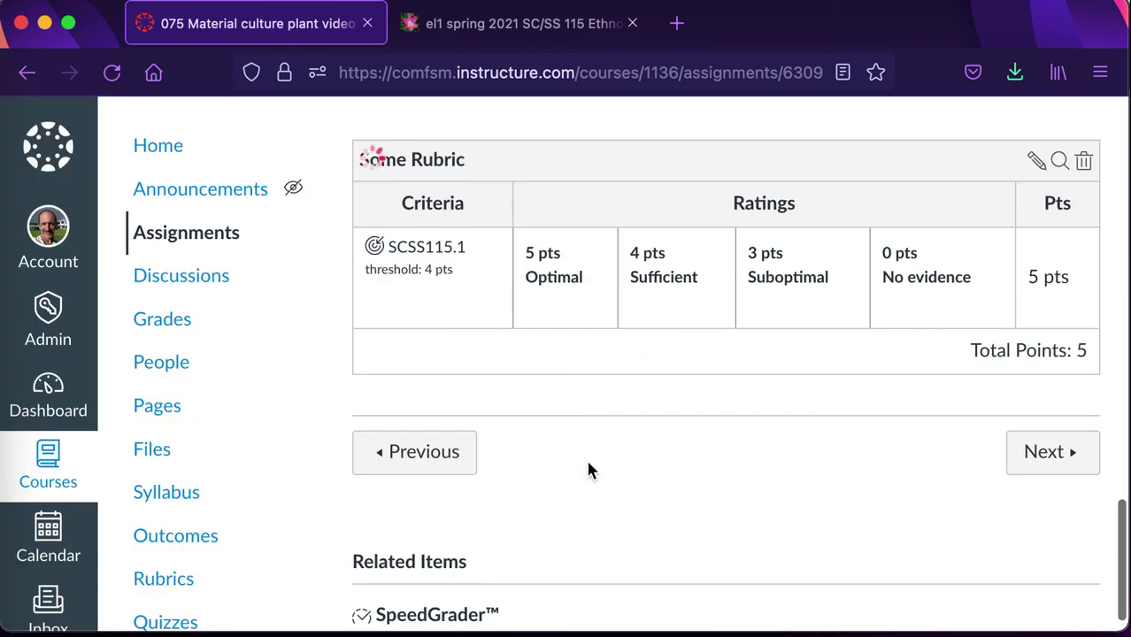
{"action": "scroll", "coordinate": [585, 458], "scroll_direction": "up", "scroll_amount": 10}
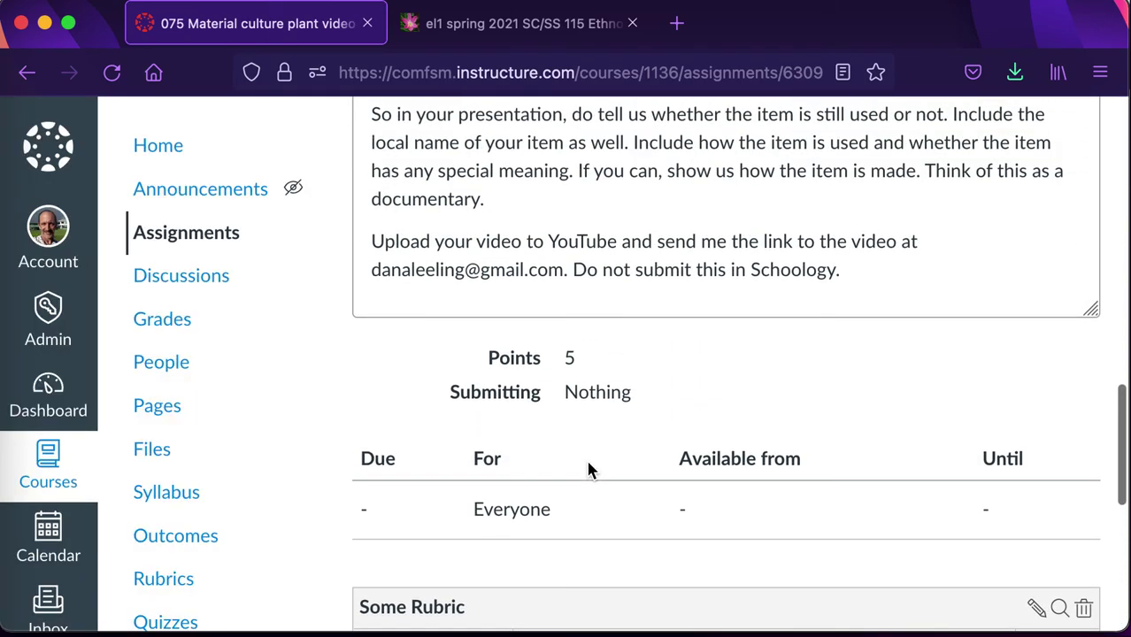
{"action": "scroll", "coordinate": [589, 482], "scroll_direction": "down", "scroll_amount": 10}
{"action": "scroll", "coordinate": [592, 483], "scroll_direction": "up", "scroll_amount": 15}
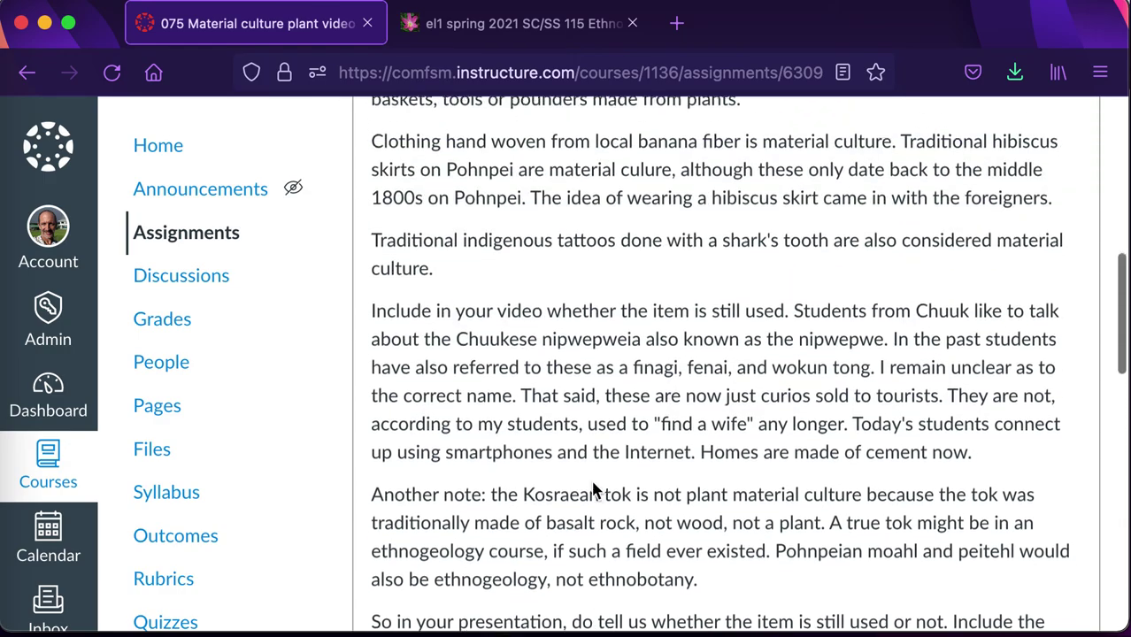
{"action": "scroll", "coordinate": [595, 491], "scroll_direction": "up", "scroll_amount": 5}
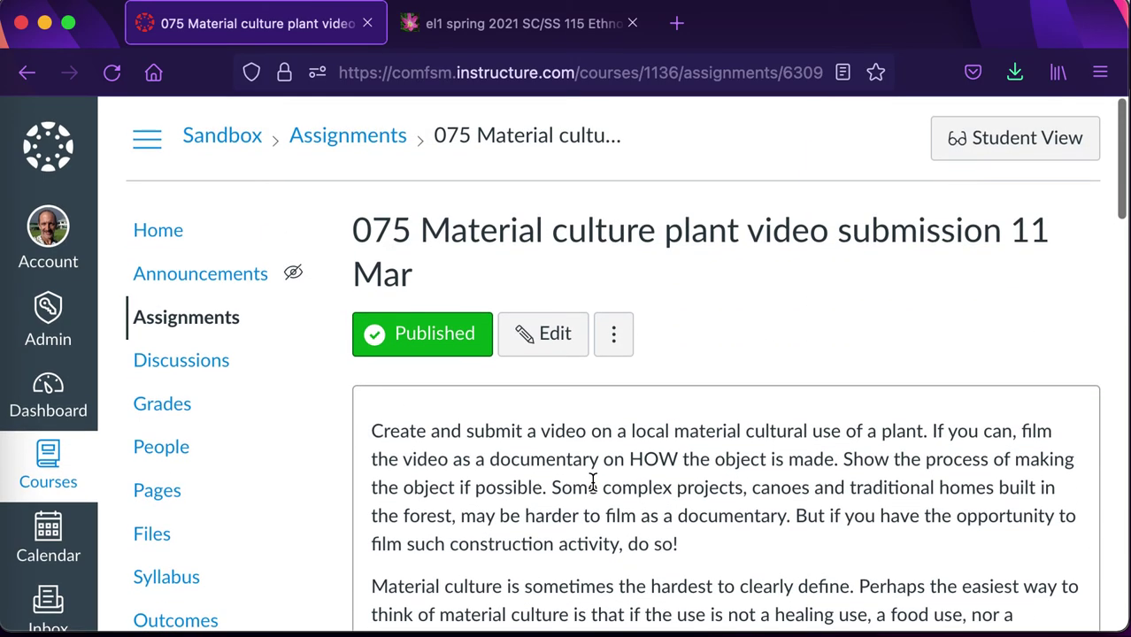
{"action": "scroll", "coordinate": [593, 483], "scroll_direction": "down", "scroll_amount": 4}
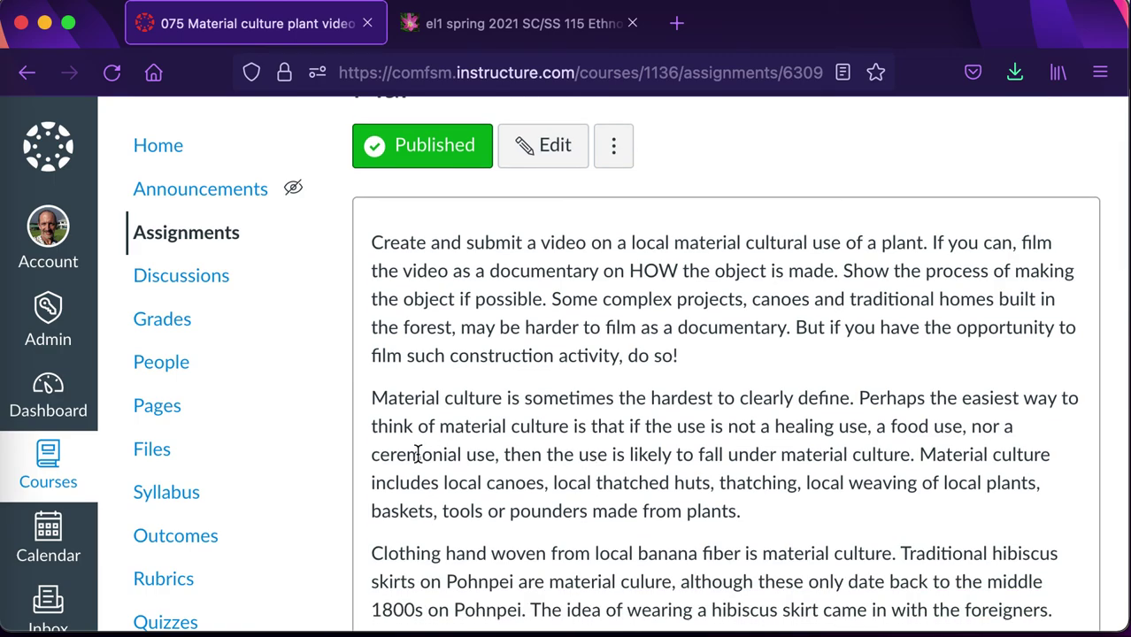
{"action": "scroll", "coordinate": [418, 454], "scroll_direction": "up", "scroll_amount": 4}
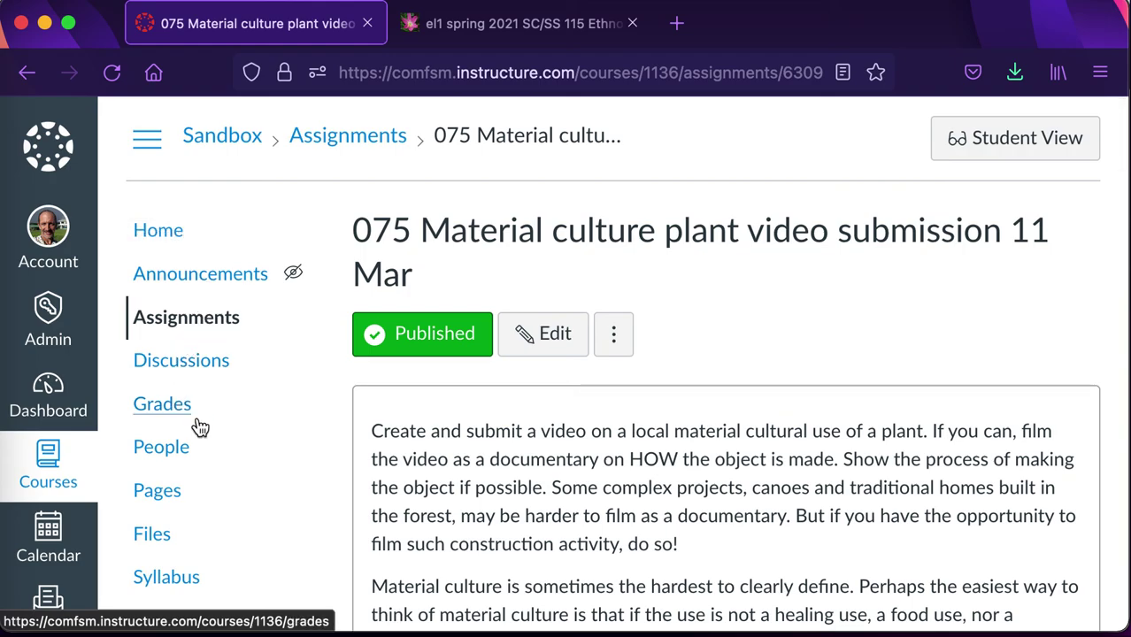
{"action": "scroll", "coordinate": [199, 427], "scroll_direction": "down", "scroll_amount": 1}
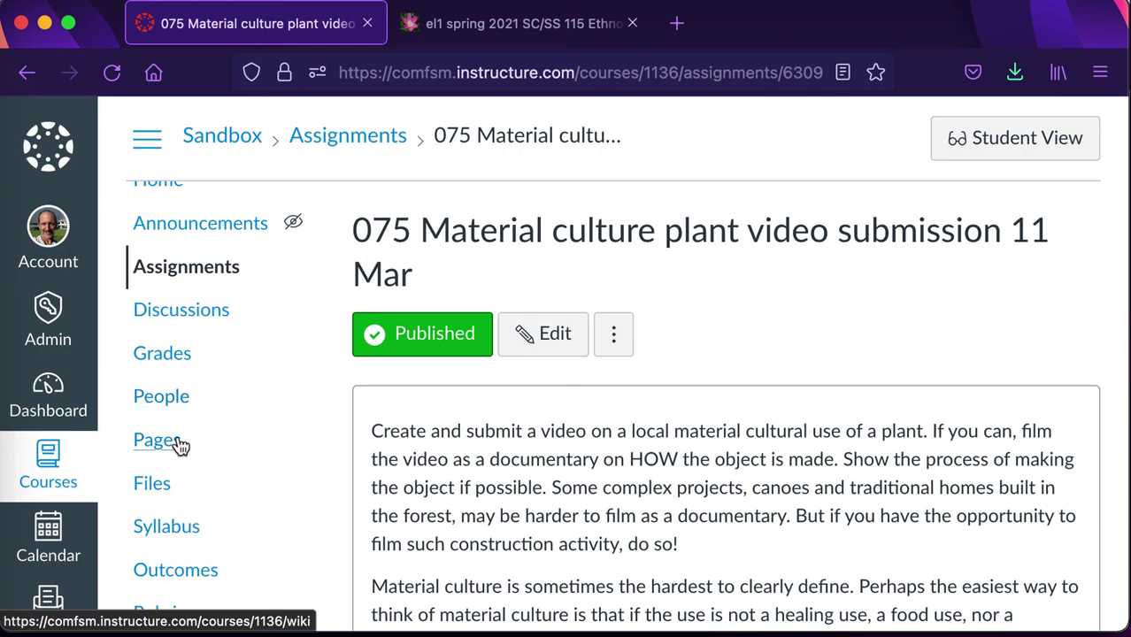
{"action": "scroll", "coordinate": [180, 442], "scroll_direction": "down", "scroll_amount": 3}
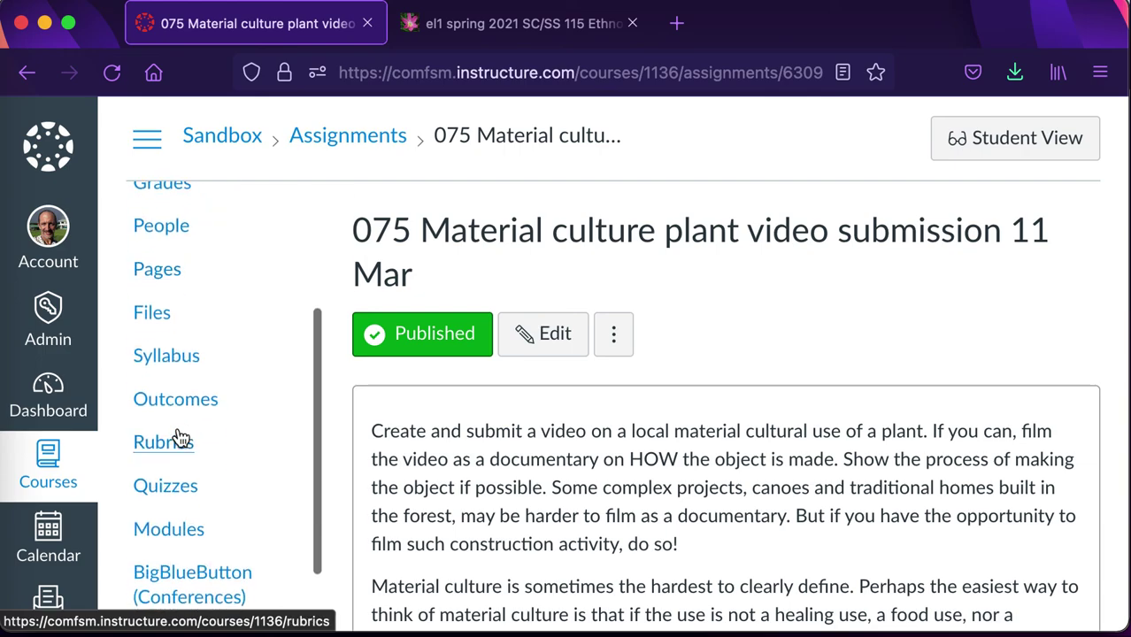
{"action": "scroll", "coordinate": [177, 435], "scroll_direction": "up", "scroll_amount": 1}
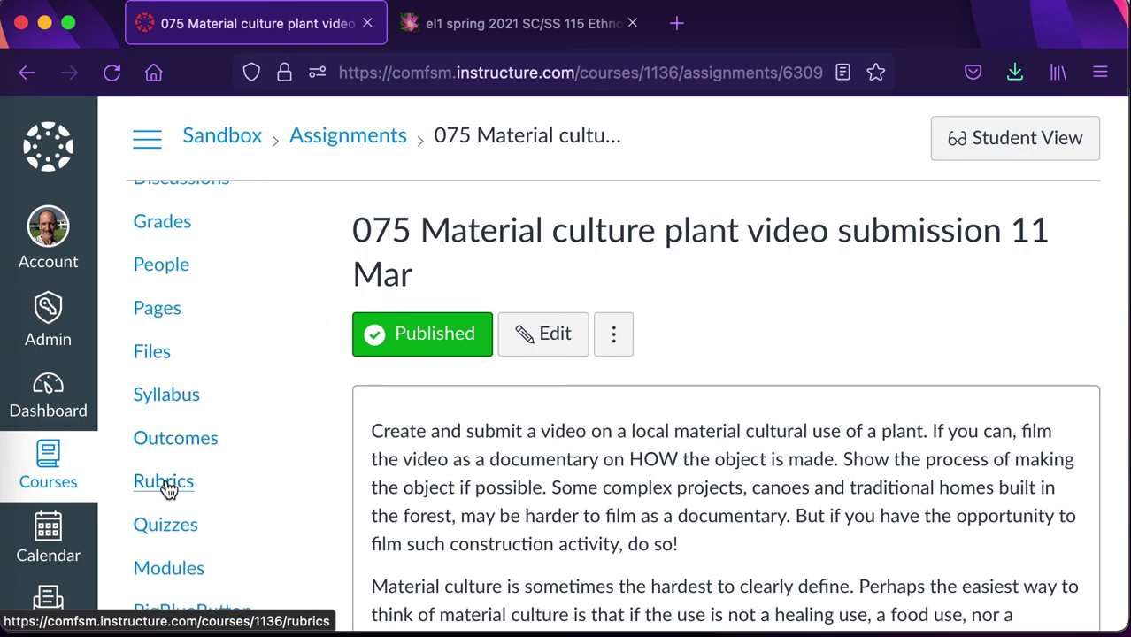
{"action": "scroll", "coordinate": [168, 491], "scroll_direction": "down", "scroll_amount": 1}
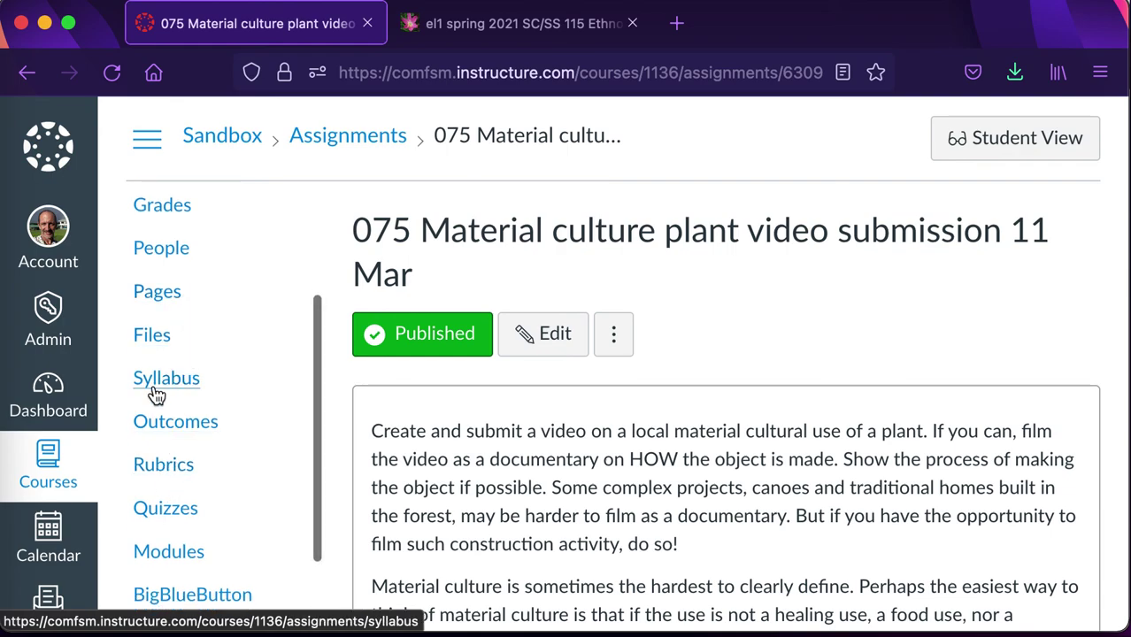
{"action": "scroll", "coordinate": [153, 393], "scroll_direction": "down", "scroll_amount": 1}
{"action": "scroll", "coordinate": [153, 394], "scroll_direction": "down", "scroll_amount": 5}
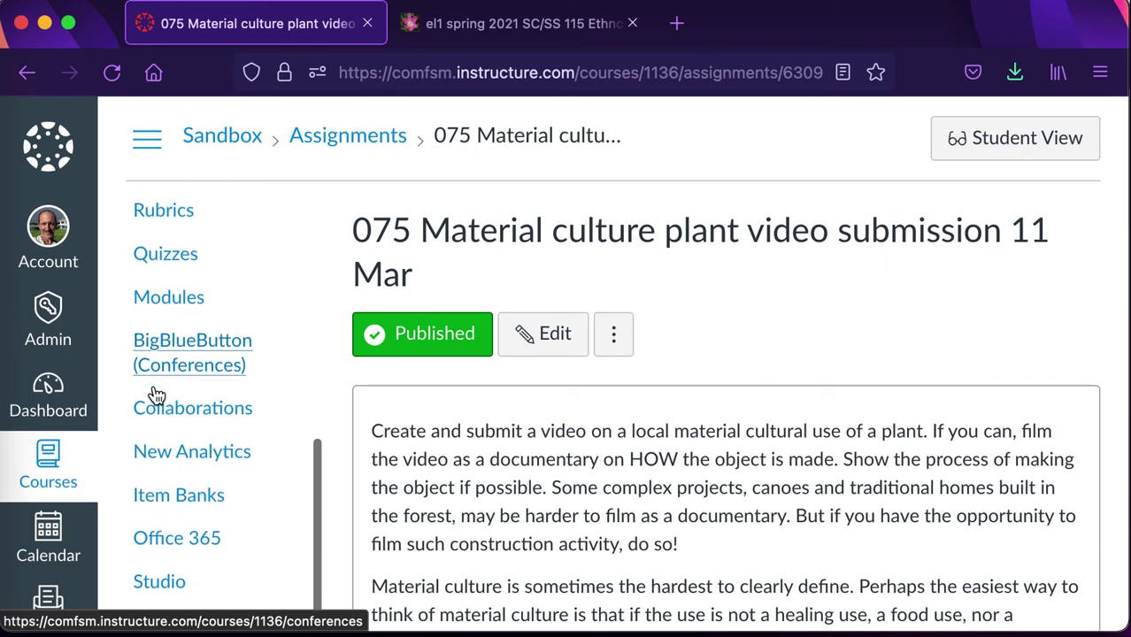
{"action": "scroll", "coordinate": [153, 394], "scroll_direction": "up", "scroll_amount": 10}
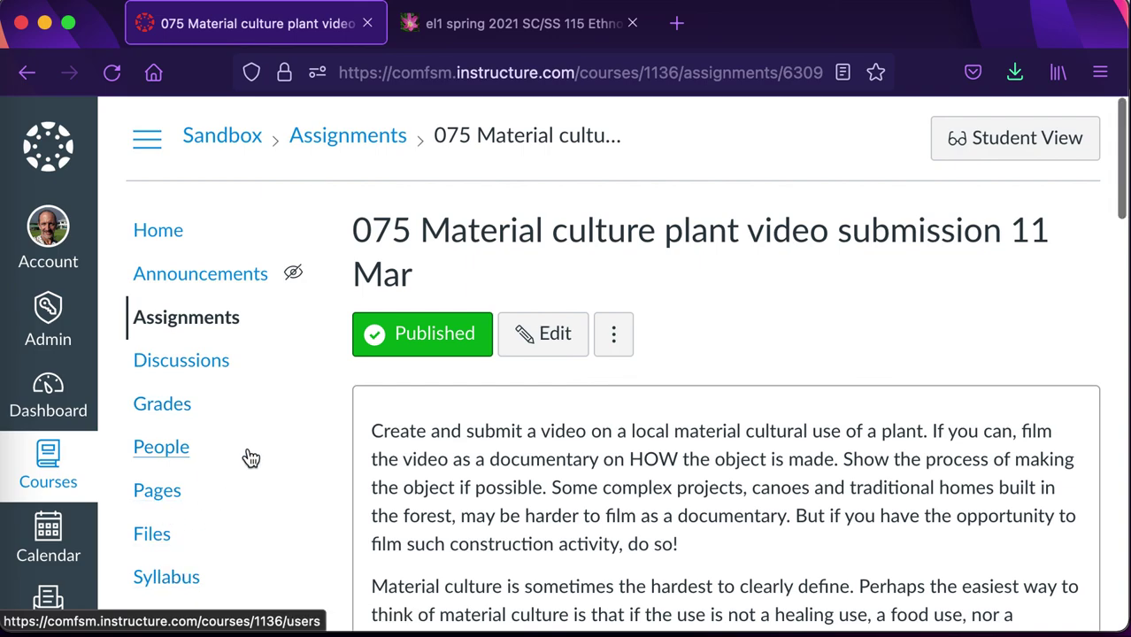
{"action": "scroll", "coordinate": [248, 456], "scroll_direction": "down", "scroll_amount": 1}
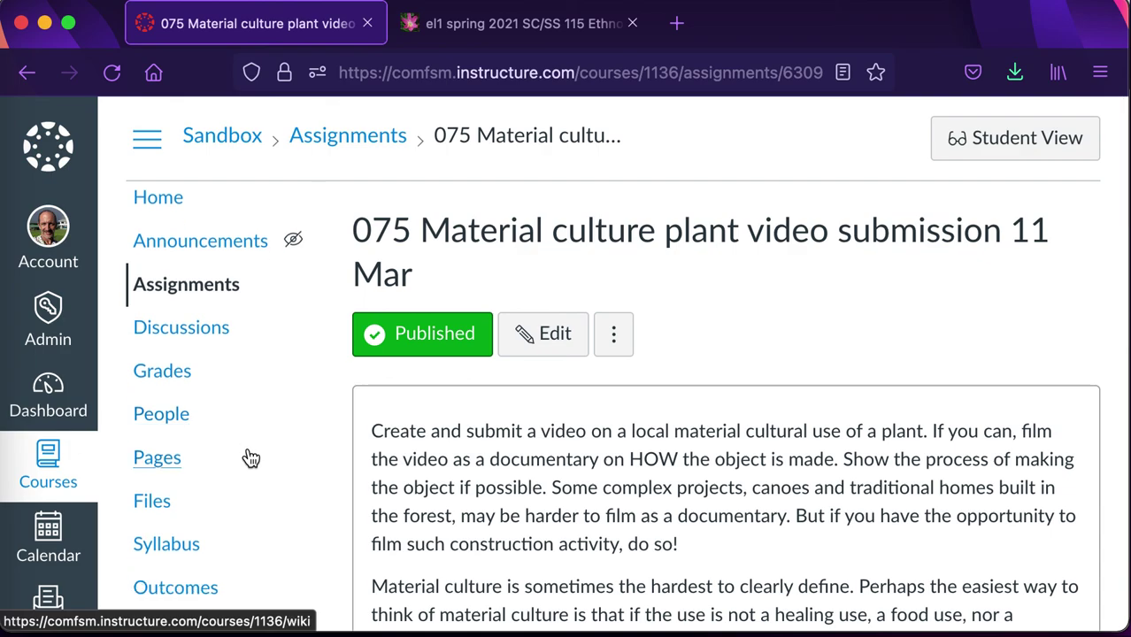
{"action": "scroll", "coordinate": [251, 457], "scroll_direction": "down", "scroll_amount": 3}
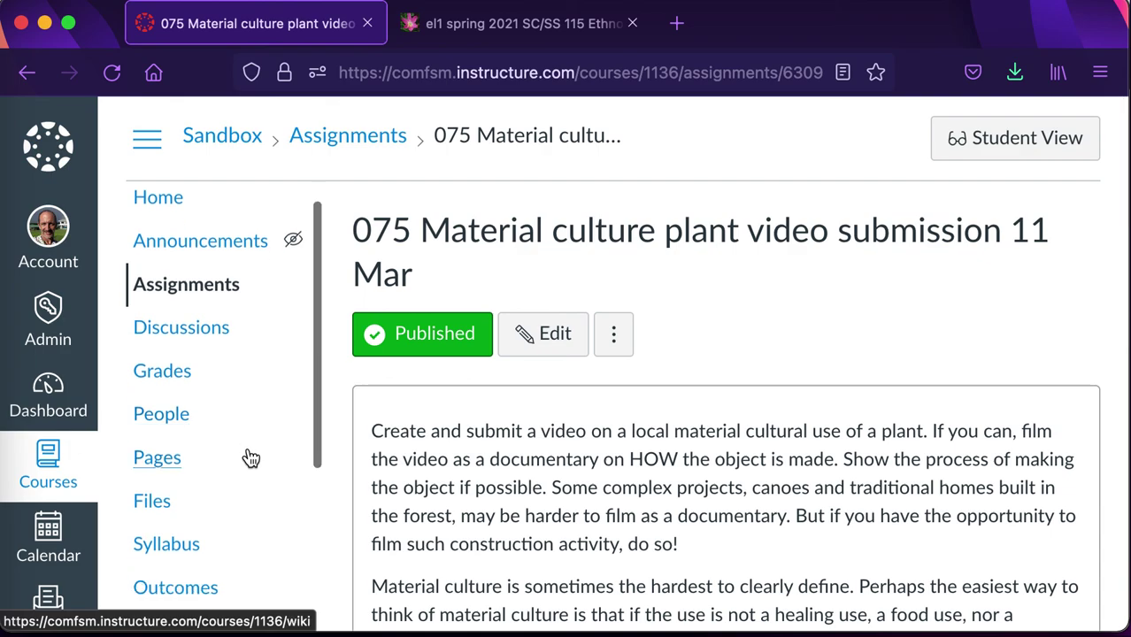
{"action": "scroll", "coordinate": [250, 456], "scroll_direction": "down", "scroll_amount": 1}
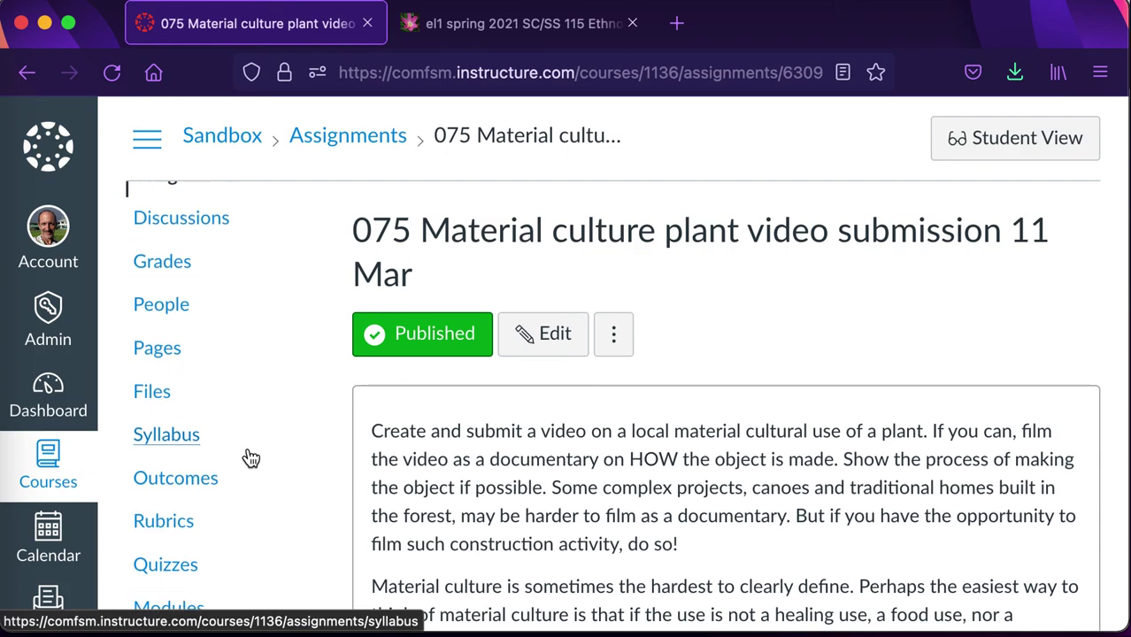
{"action": "scroll", "coordinate": [251, 456], "scroll_direction": "down", "scroll_amount": 10}
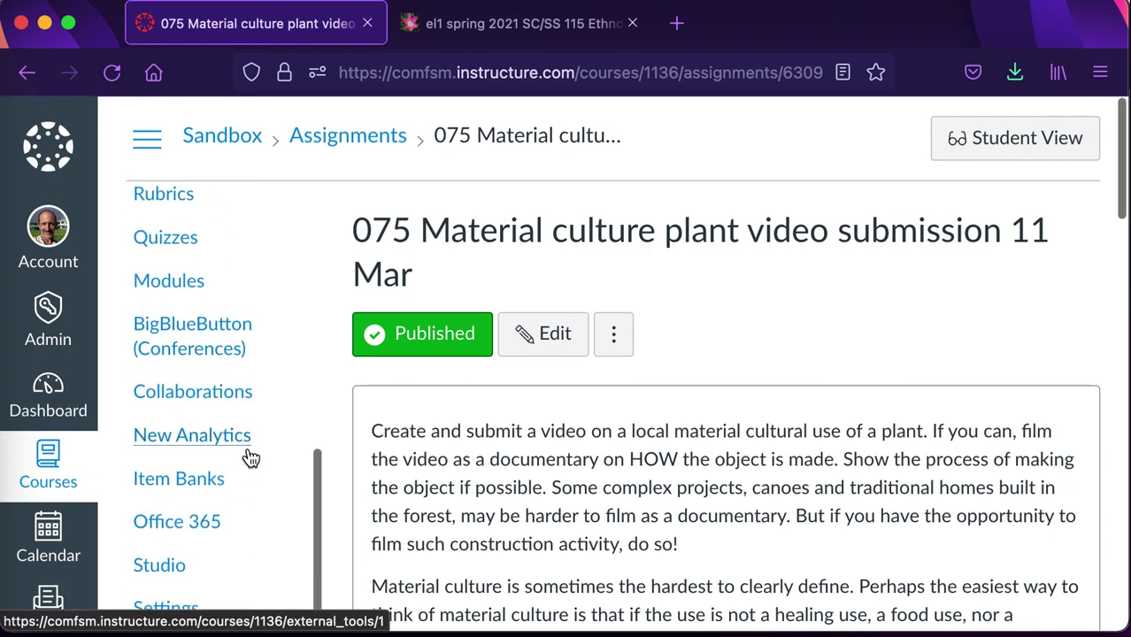